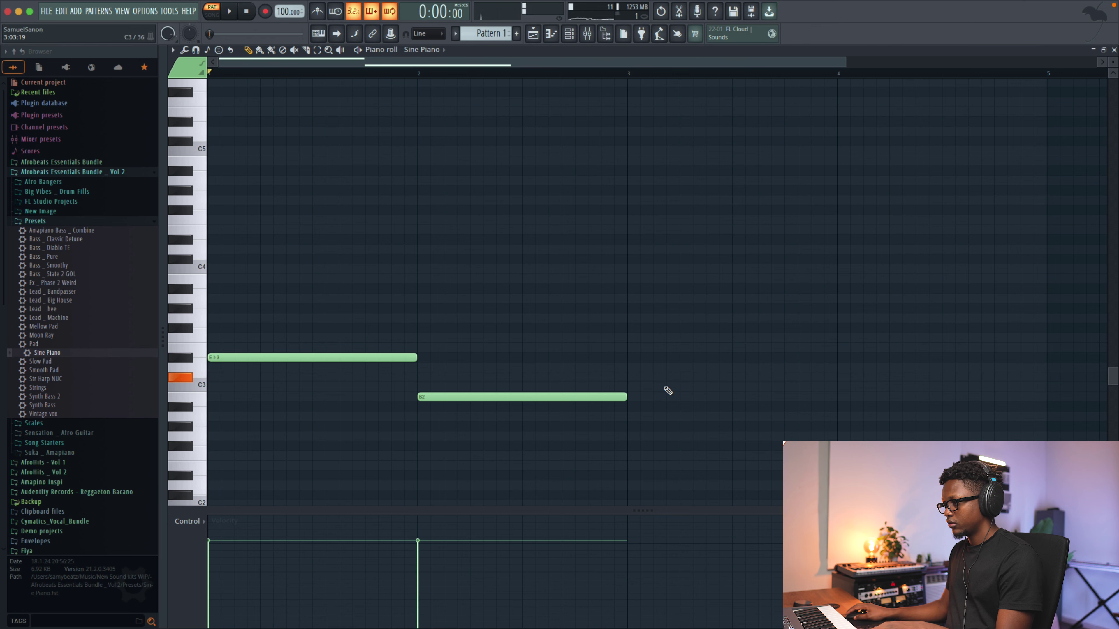
Step: Add one-bar root notes after the existing ones: D♭3 in bar 3 and B♭2 in bar 4
left_click(634, 378)
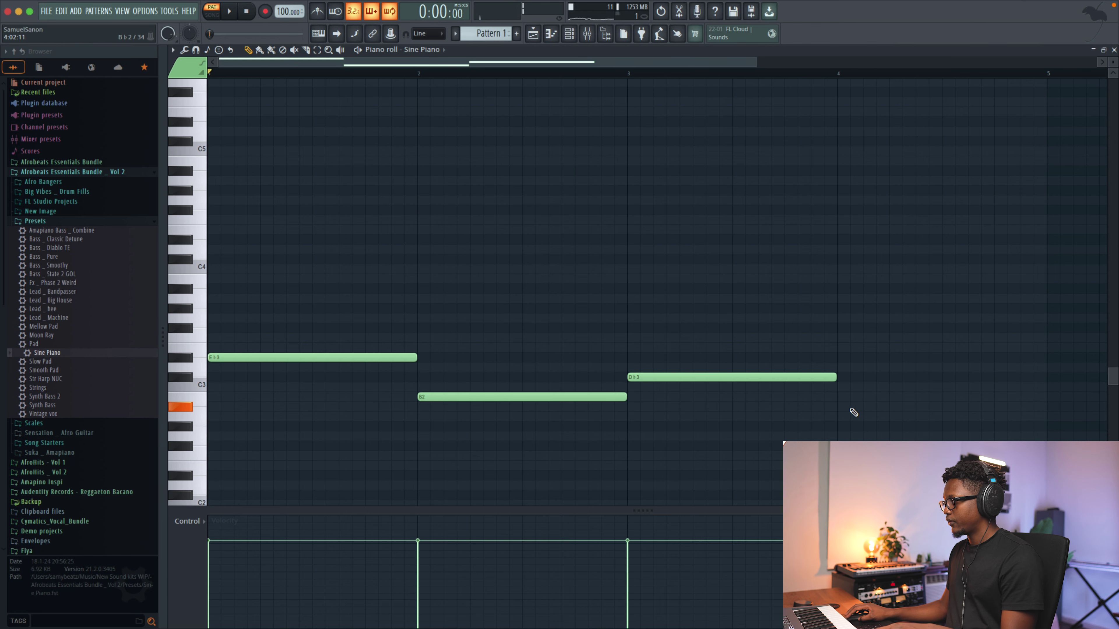
left_click(859, 407)
Step: Stack G♭3 and B♭3 above the E♭3 root in bar 1 and play the chord back
left_click_drag(694, 54, 873, 60)
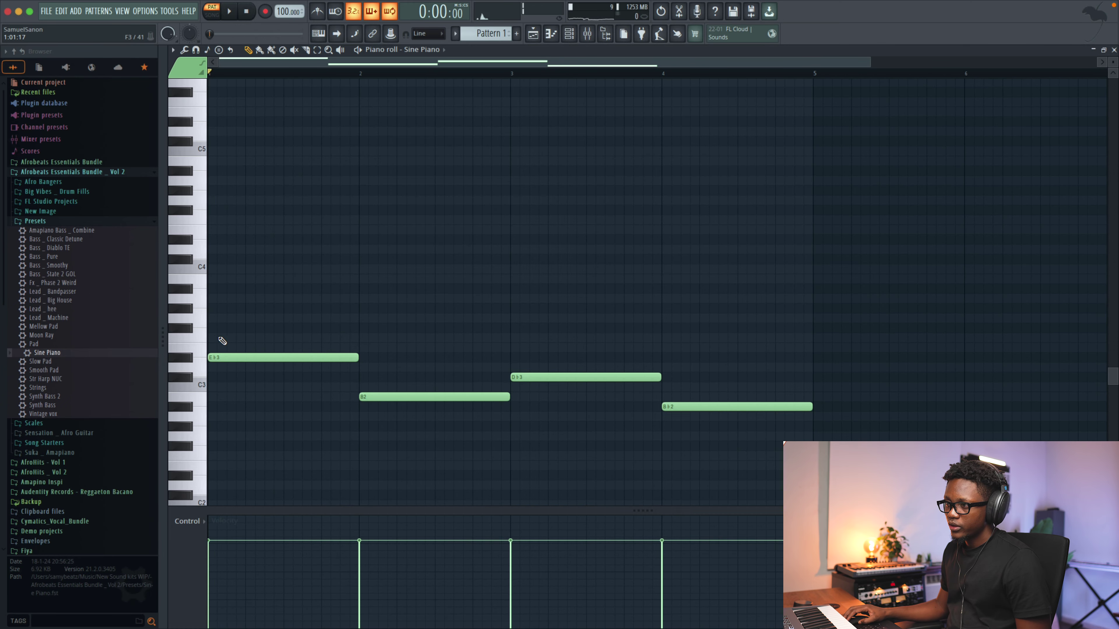
left_click(213, 328)
left_click(216, 290)
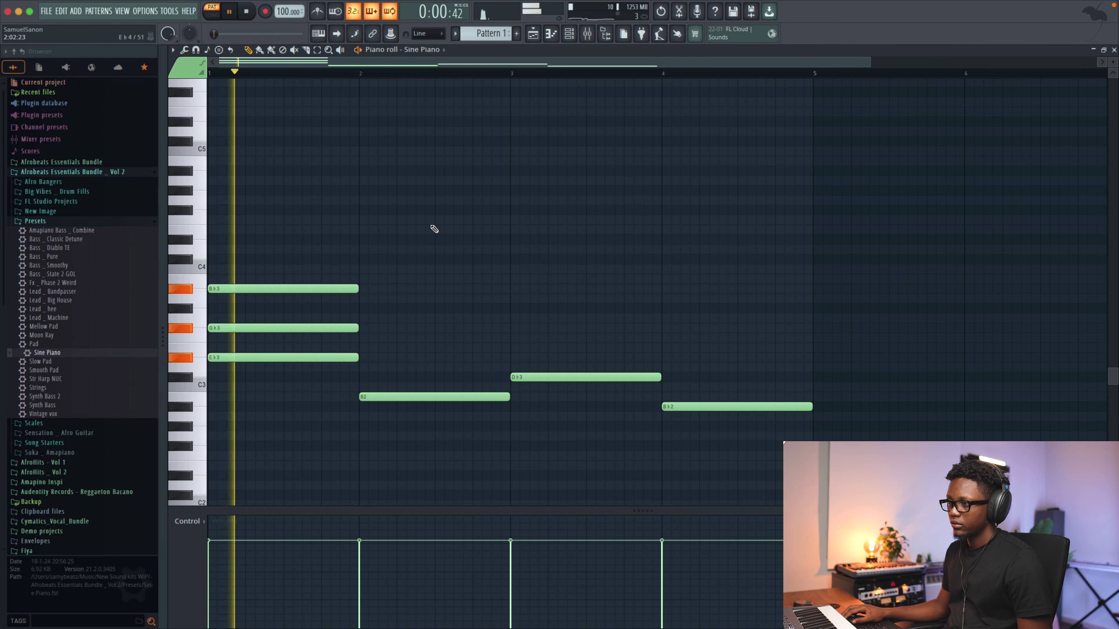
left_click(1114, 50)
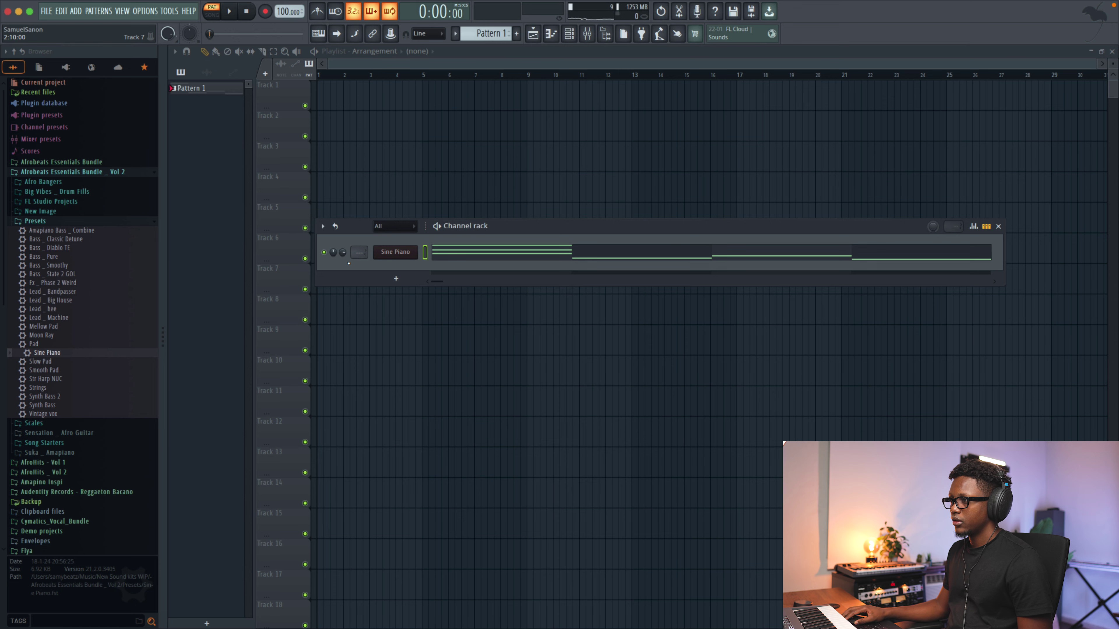
left_click(547, 253)
key("space")
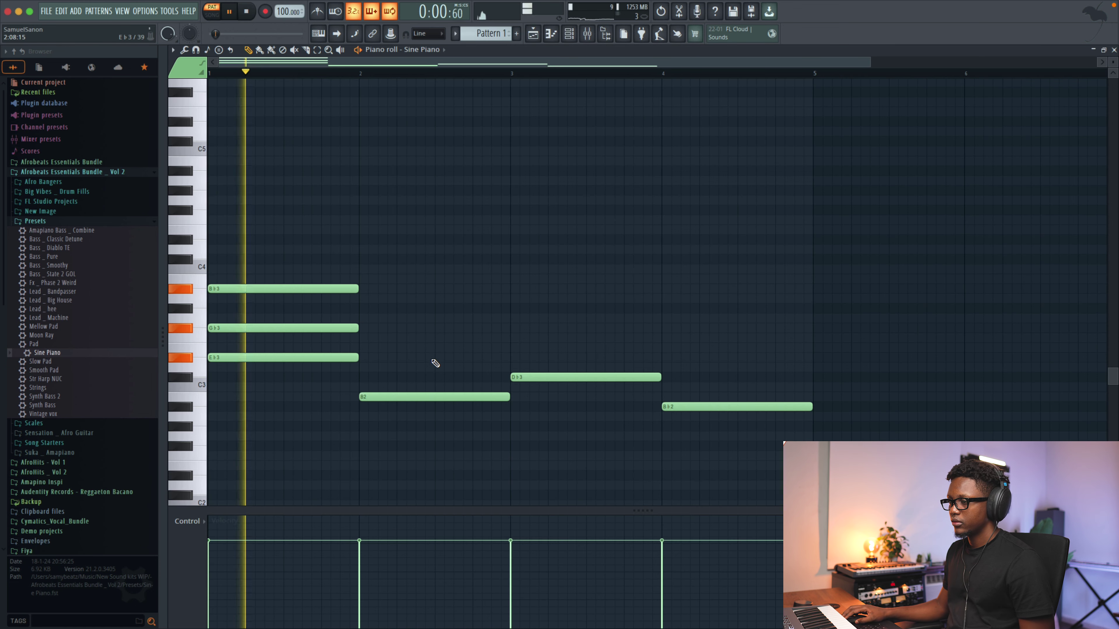
key("space")
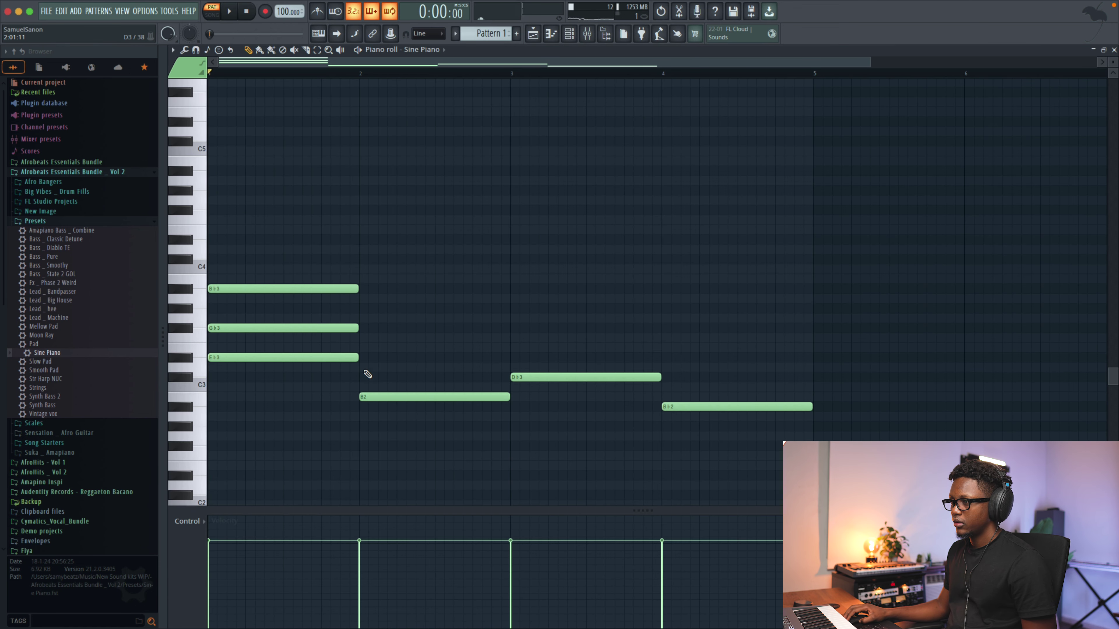
Step: Add E♭3 and G♭3 above the bar 2 root, and E3 and A♭3 above the bar 3 root
left_click(372, 357)
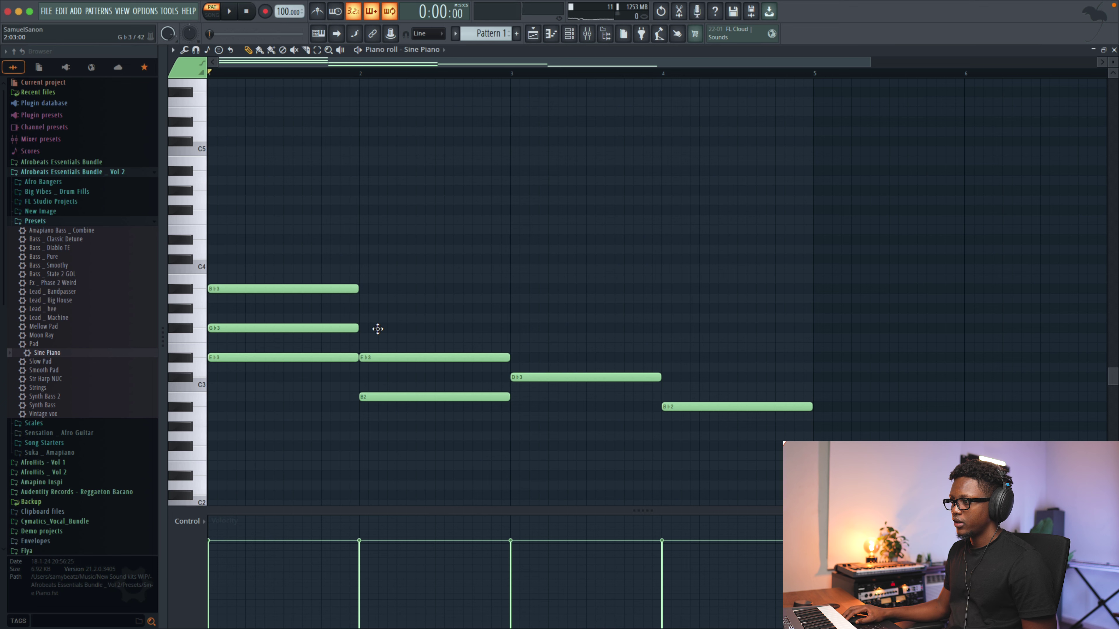
left_click(363, 328)
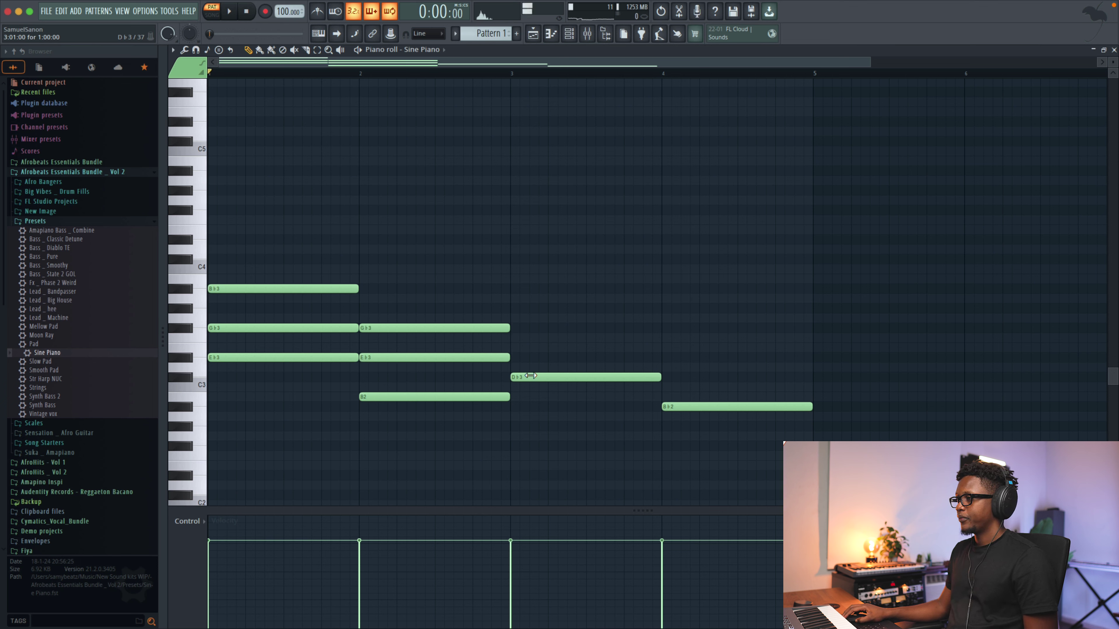
left_click(516, 348)
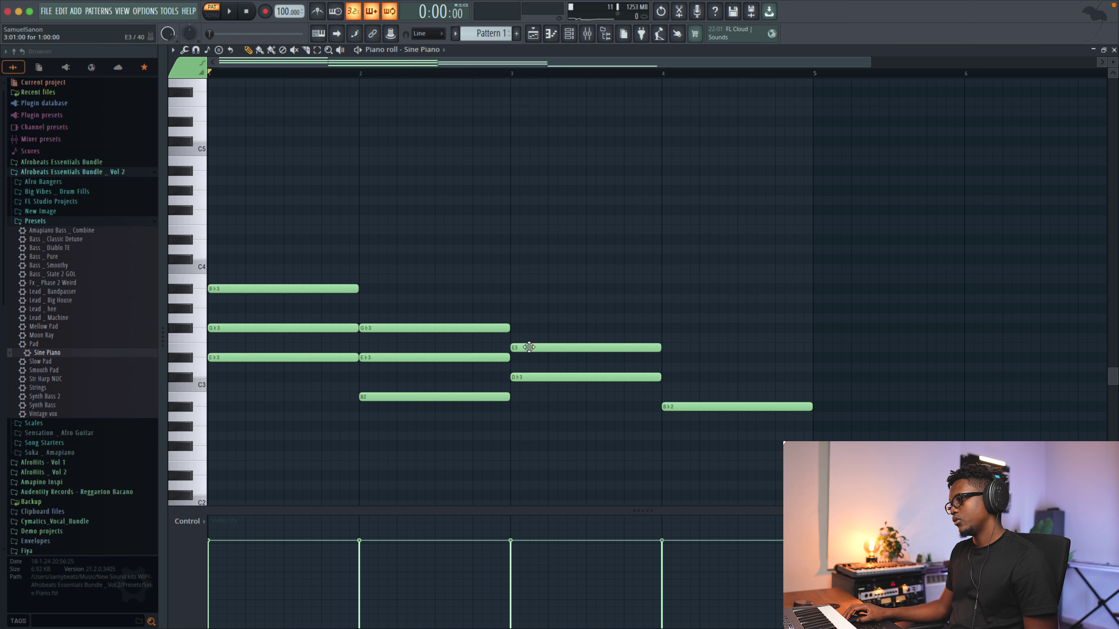
left_click(528, 308)
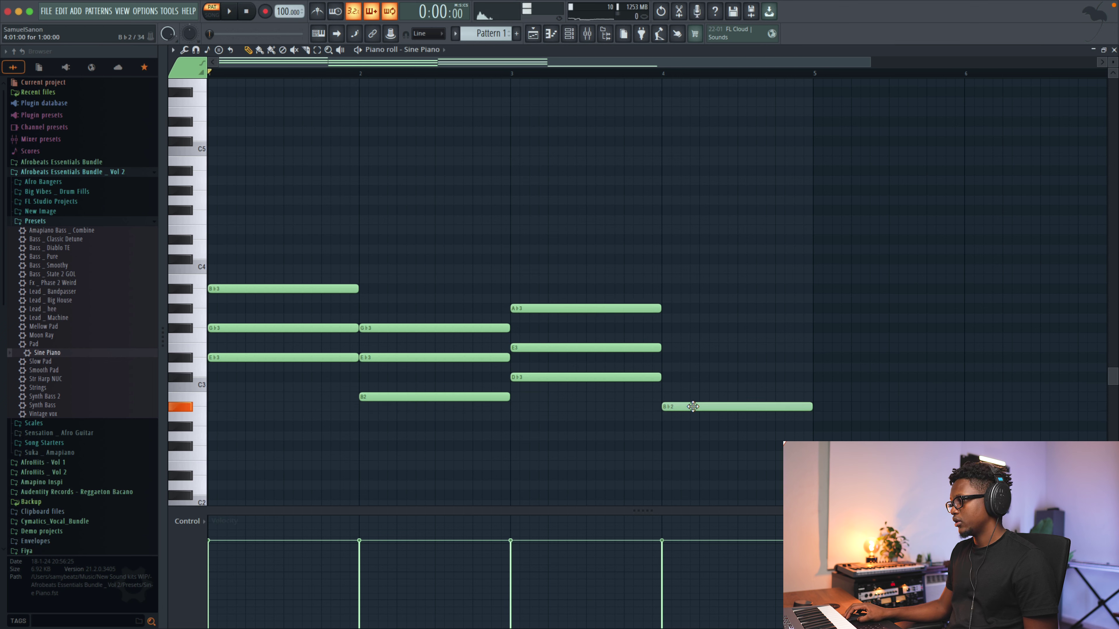
Step: Complete the bar 4 chord with D♭3 and F3 aligned above the B♭2 root, and start playback
left_click(675, 377)
left_click(677, 347)
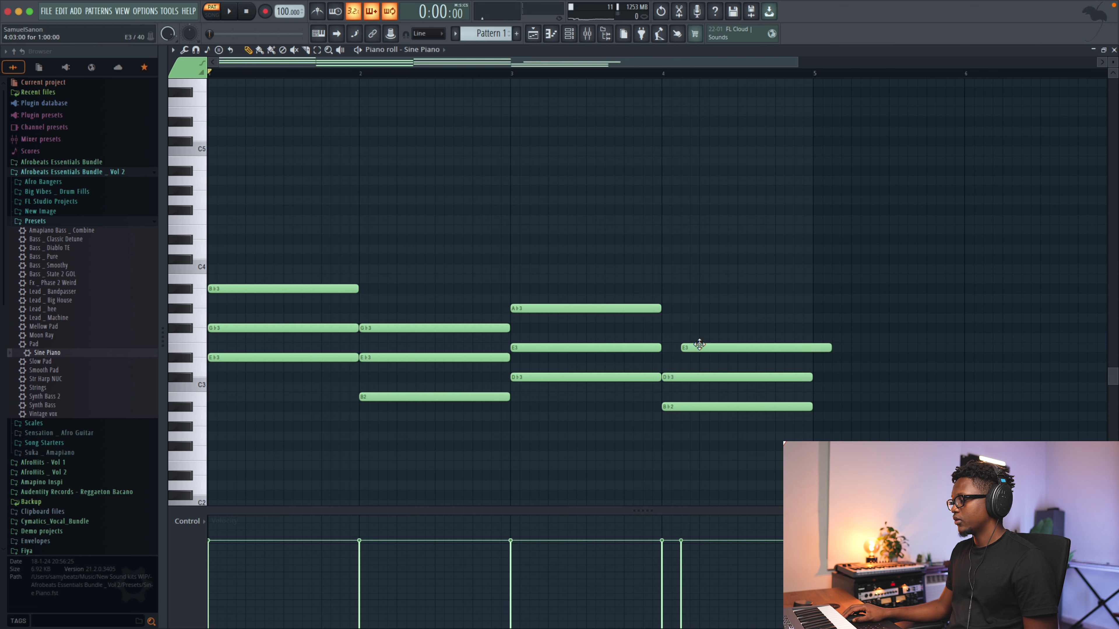
left_click_drag(676, 341, 669, 332)
key("space")
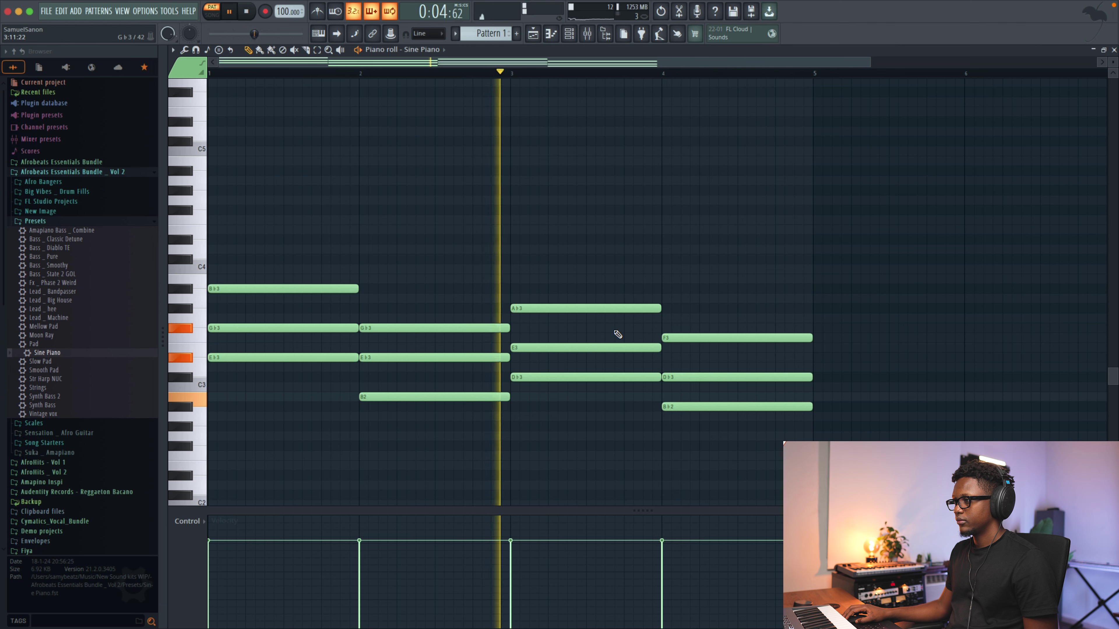
Step: Raise the E3 note in the bar 3 chord to F3 and listen to the progression
key("space")
left_click_drag(555, 348, 555, 337)
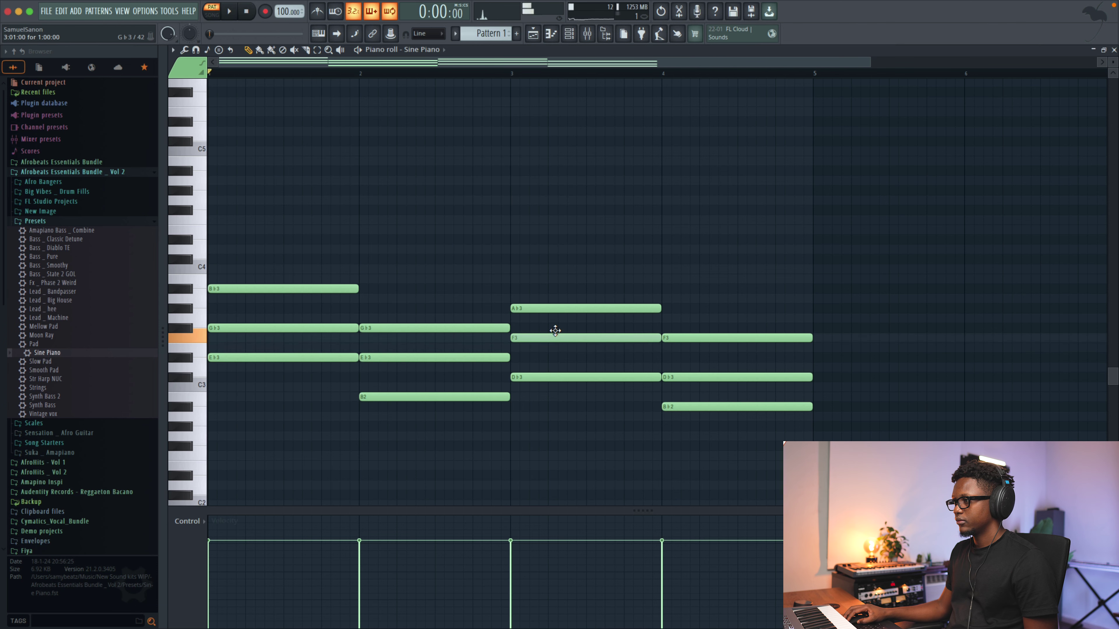
left_click(518, 73)
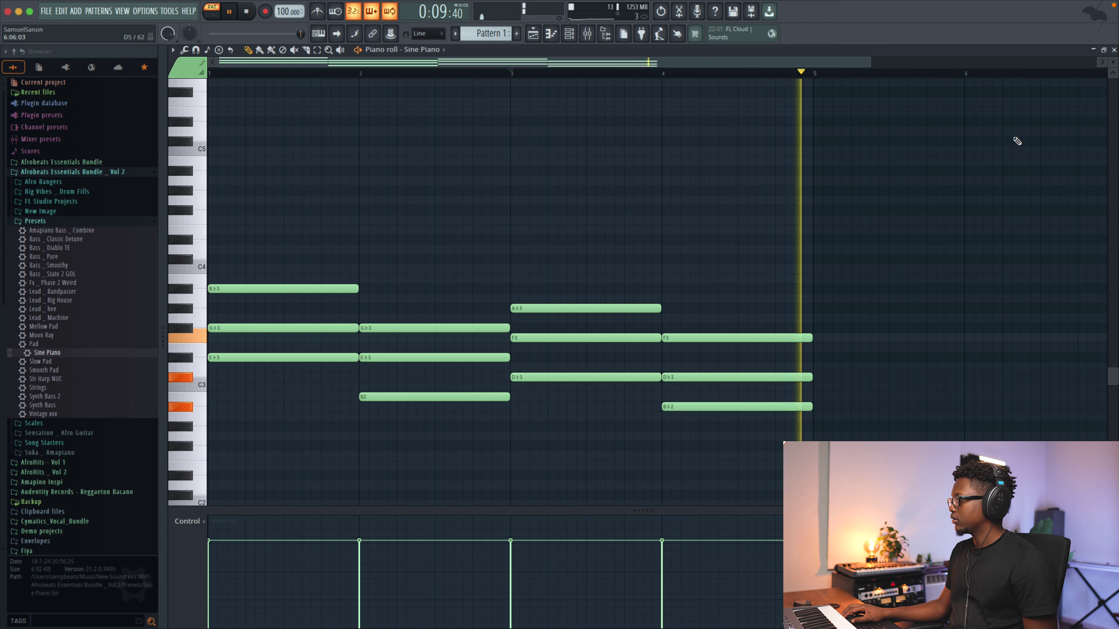
left_click(1114, 50)
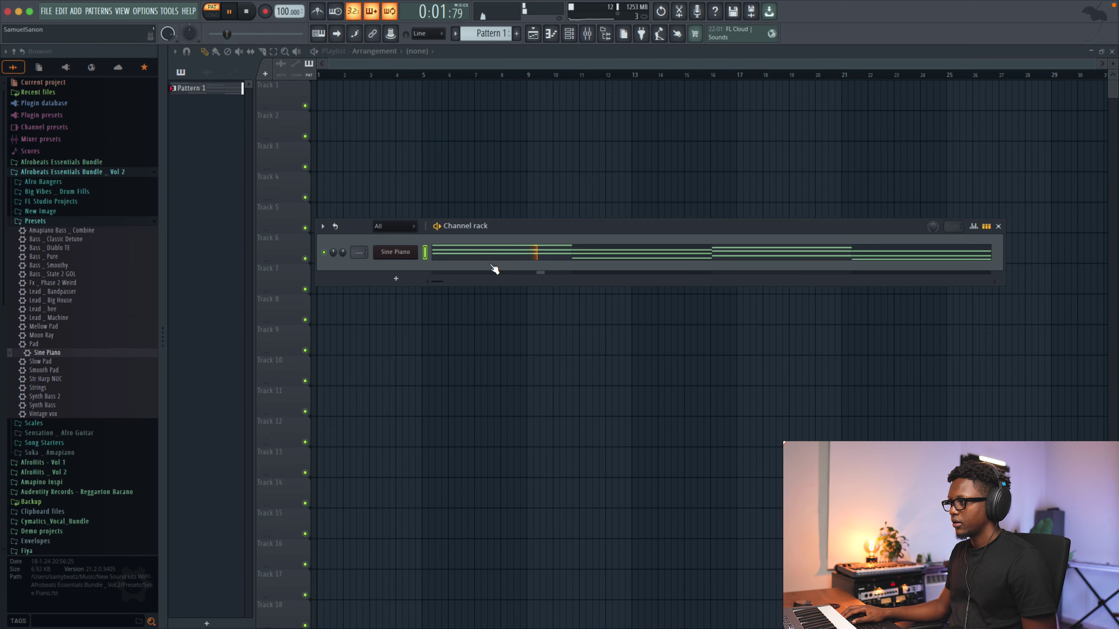
left_click(494, 253)
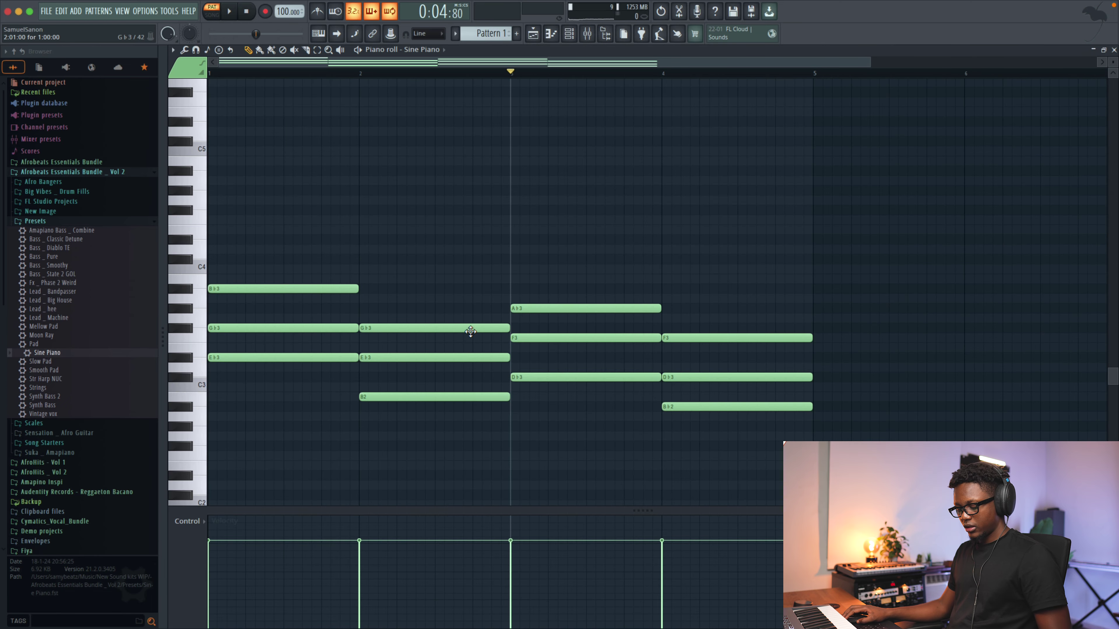
Step: Randomize the velocities of all the chord notes
key("alt+r")
left_click(617, 425)
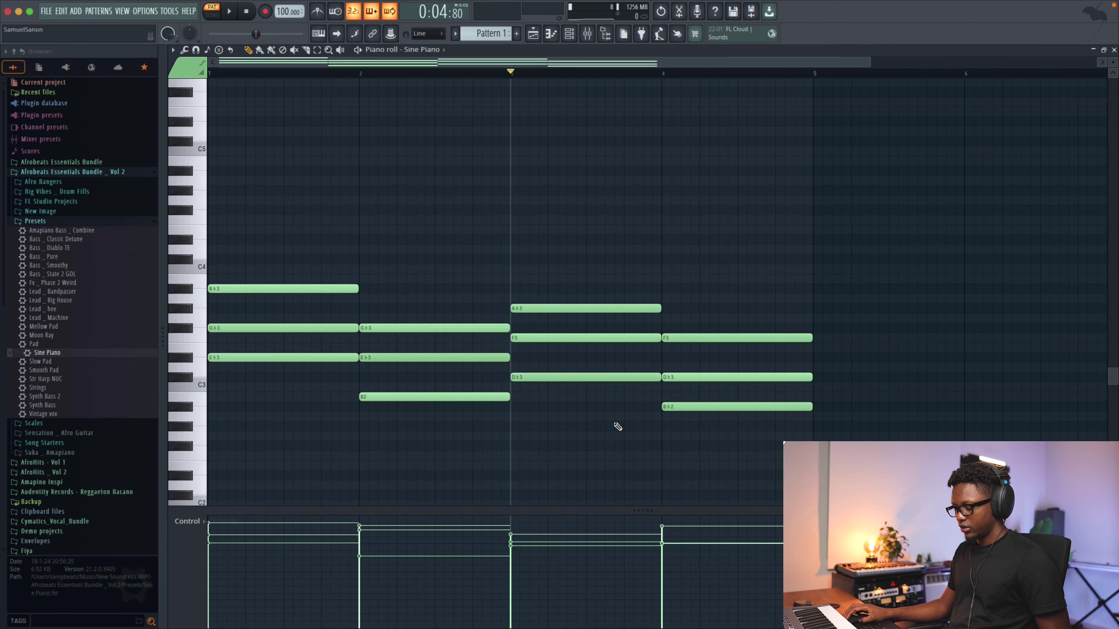
Step: Scale down the velocity levels of all the chord notes and play back the softer progression
key("alt+x")
key("space")
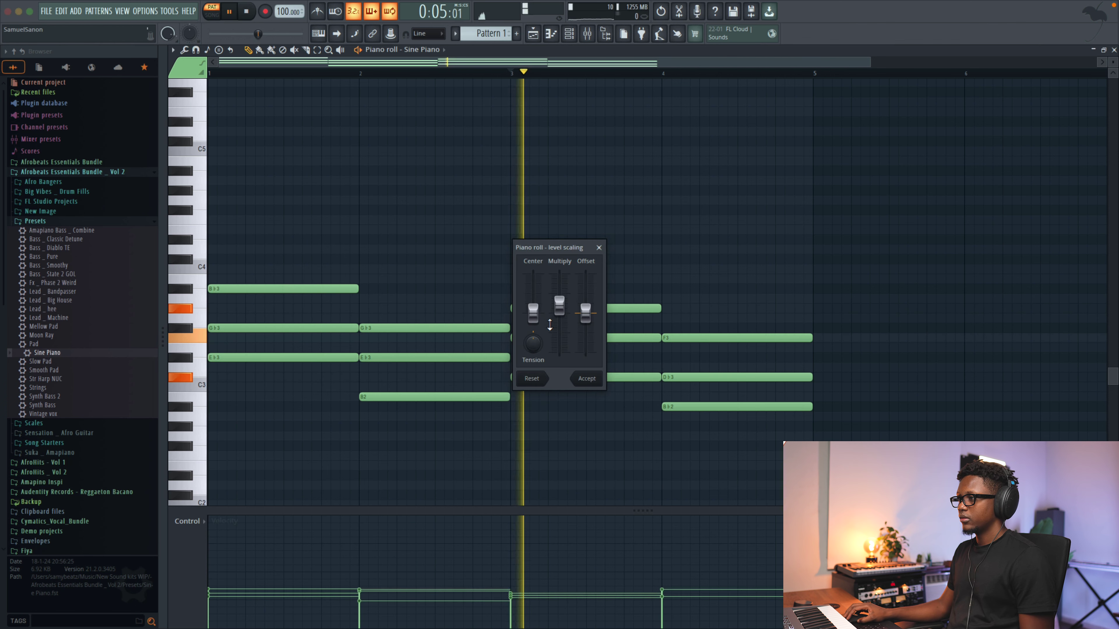
left_click(586, 378)
key("space")
key("space")
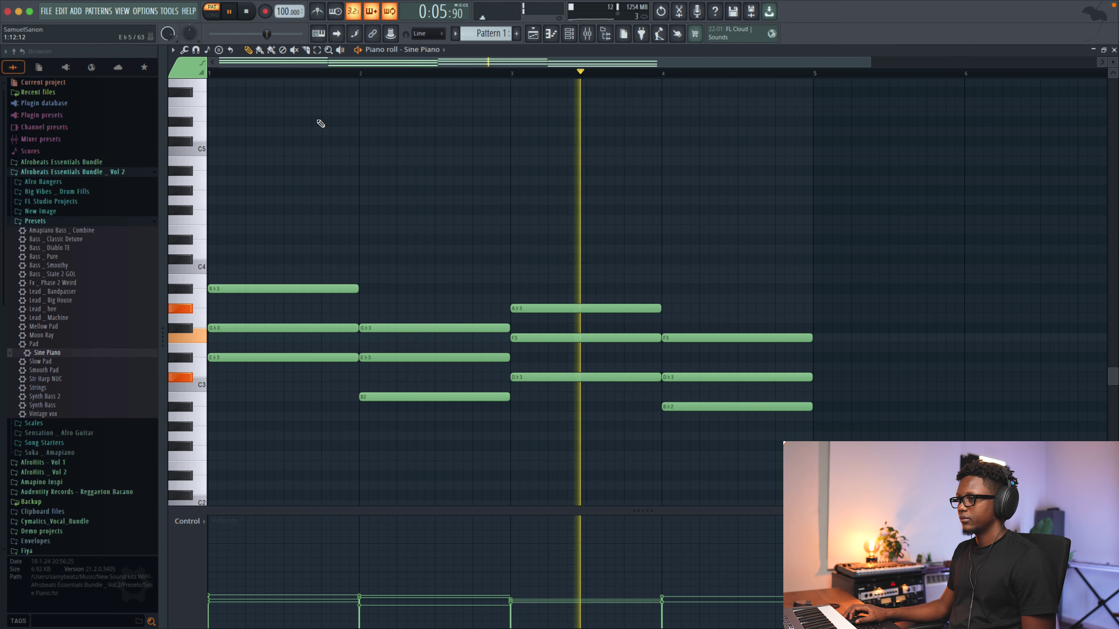
Step: Try the whole progression one octave higher, listen briefly, and transpose it back down an octave
key("space")
key("ctrl+Up")
key("space")
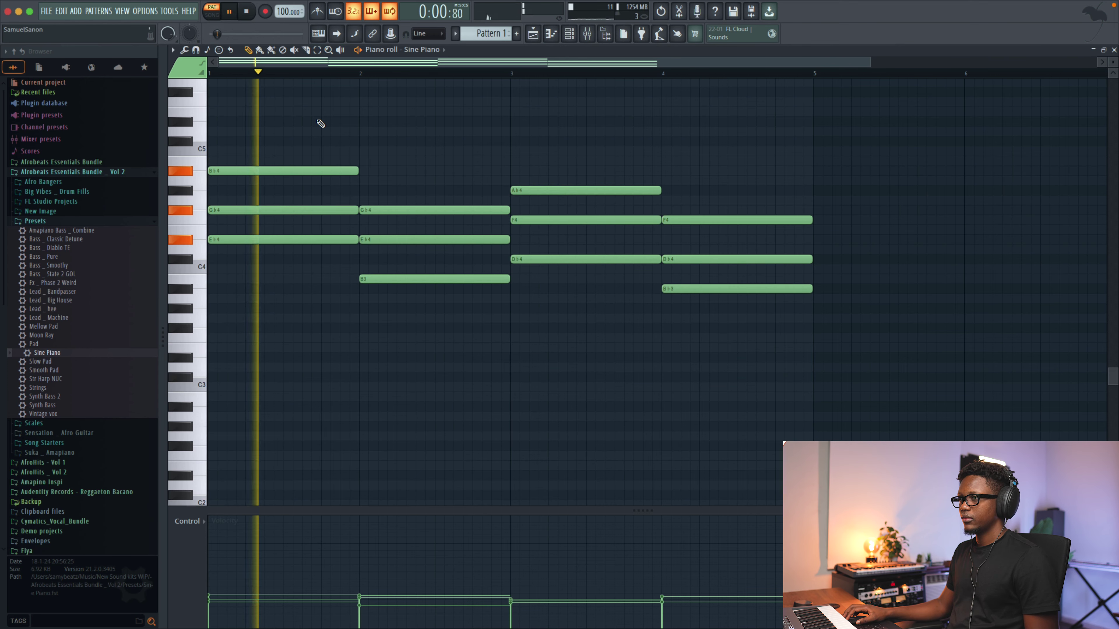
key("space")
key("ctrl+Down")
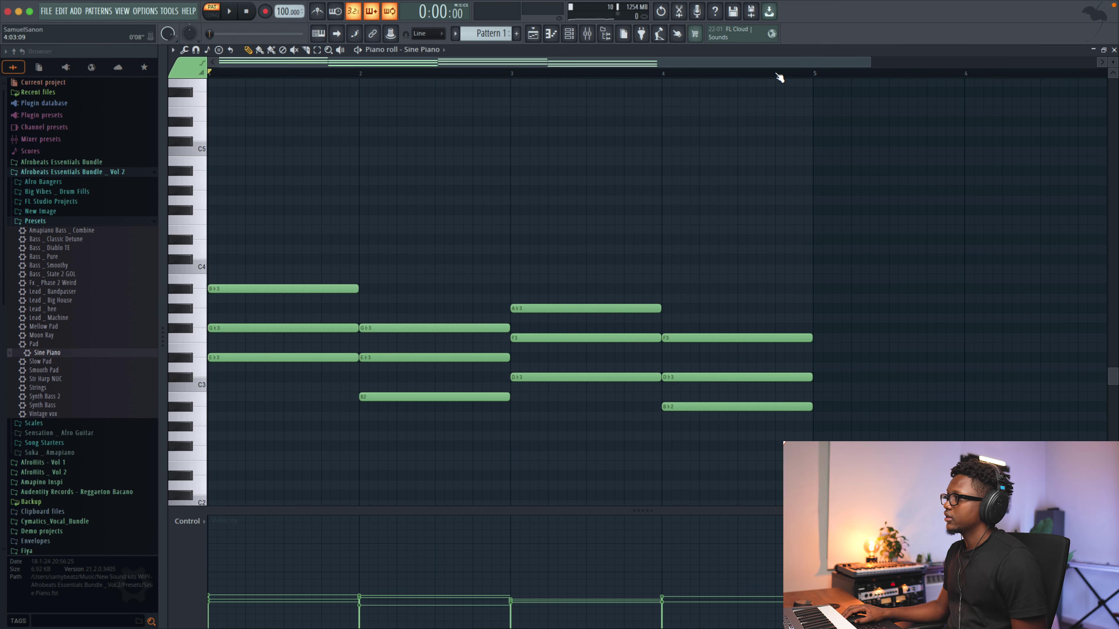
Step: Add an E♭4 note starting slightly late in bar 1, and nudge that chord's B♭3 and G♭3 slightly later for a strummed feel
left_click_drag(875, 60, 705, 62)
left_click_drag(336, 242, 243, 238)
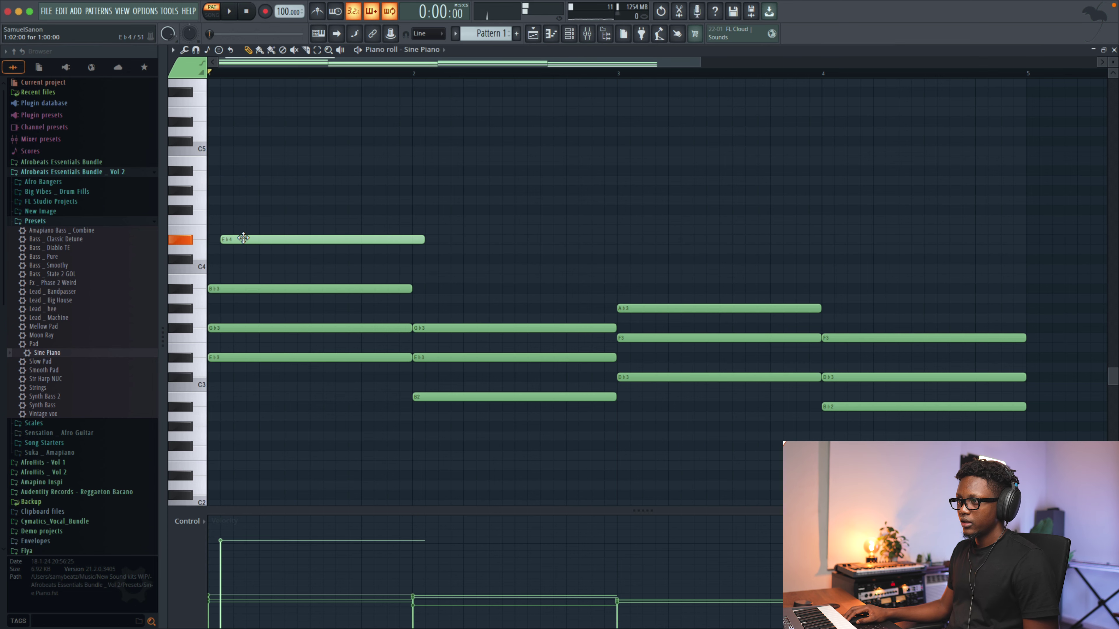
left_click_drag(699, 62, 529, 62)
key("space")
key("space")
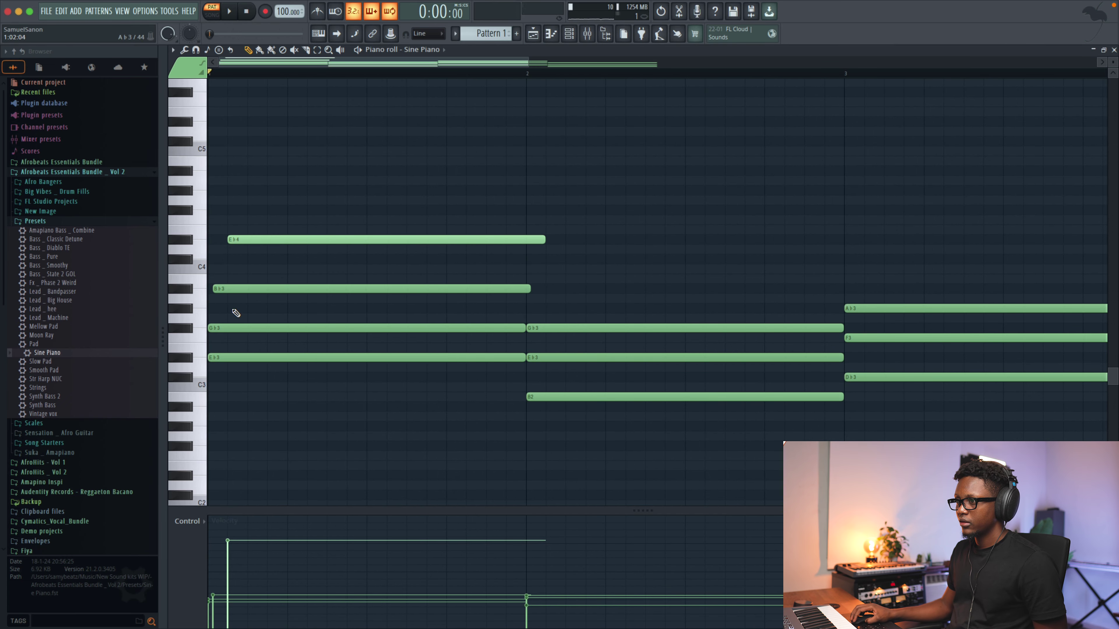
key("space")
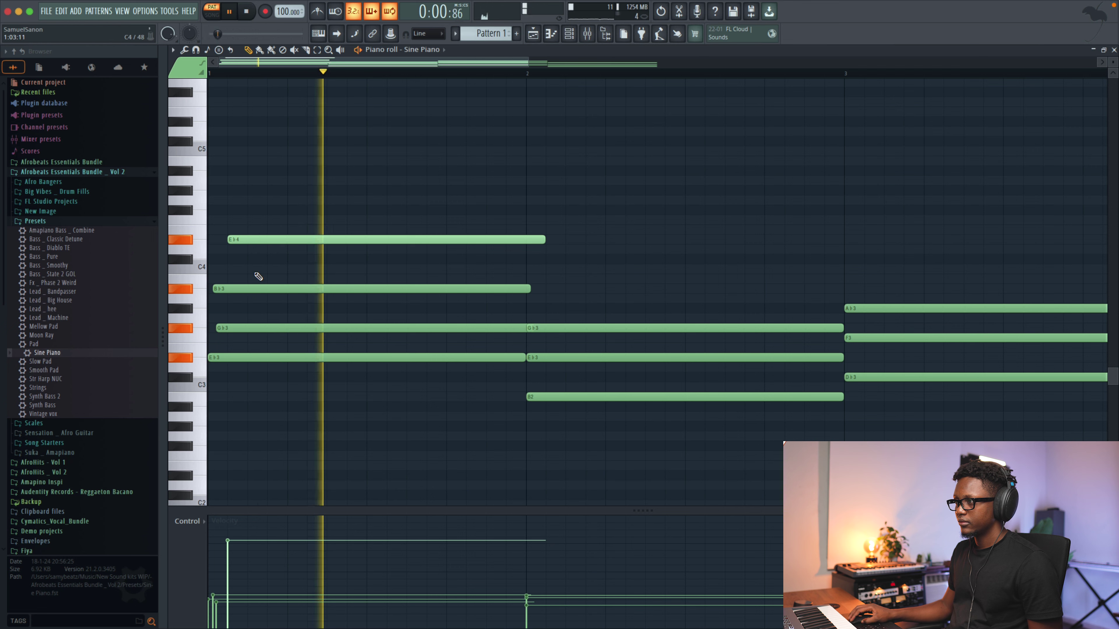
key("space")
Step: Lower the velocity of the E♭4 note in bar 1 to about 27% and audition the chord
left_click(244, 601)
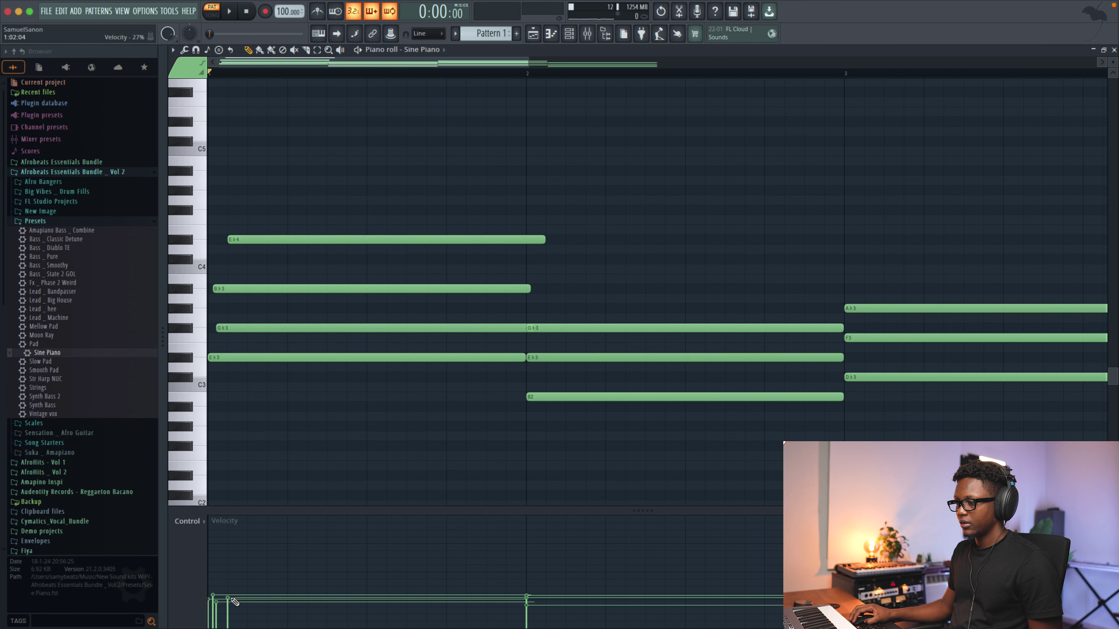
key("space")
key("space")
Step: Add a slightly late B3 on top of the bar 2 chord, nudge its G♭3 and E♭3 later, and play it back
mouse_move(549, 269)
left_mouse_down()
mouse_move(590, 262)
mouse_move(593, 296)
mouse_move(592, 267)
left_mouse_up()
left_click(555, 328, "ctrl")
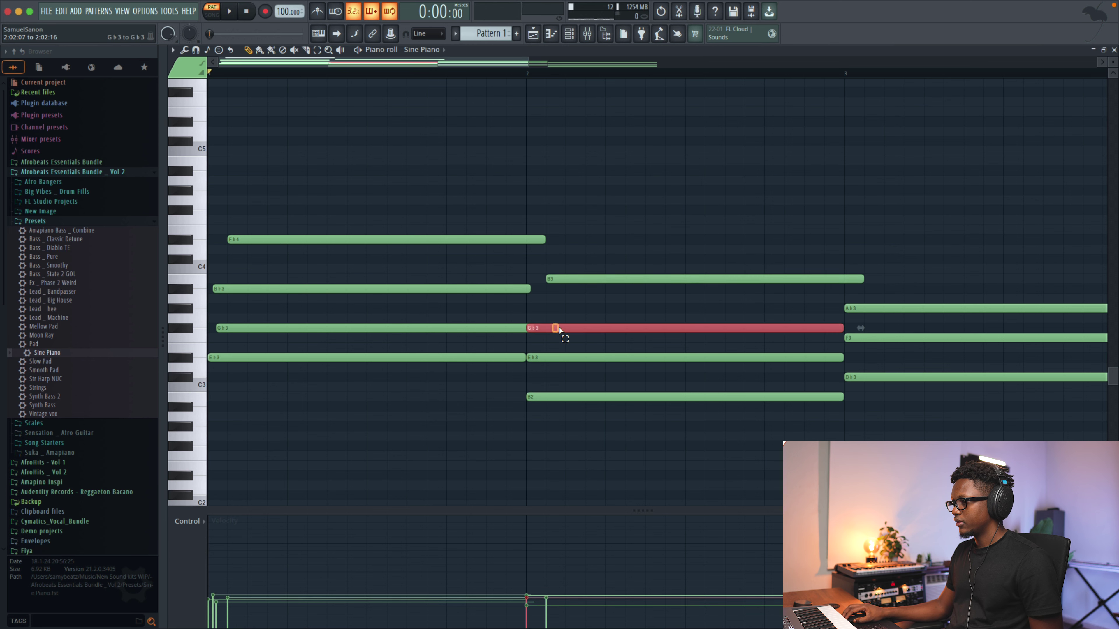
left_click_drag(556, 354, 559, 354)
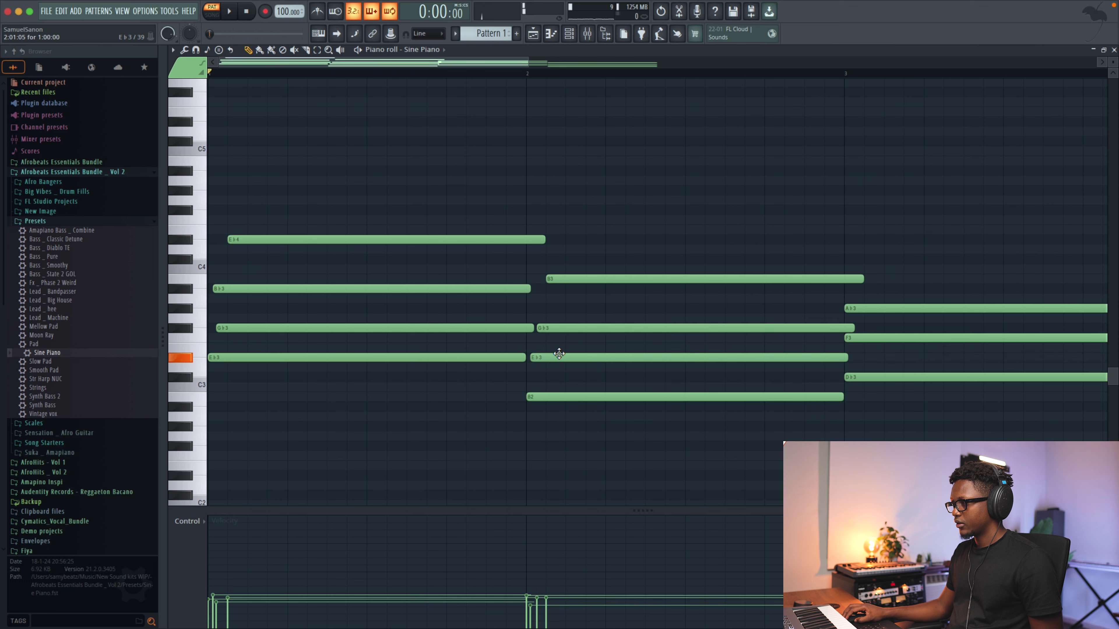
key("space")
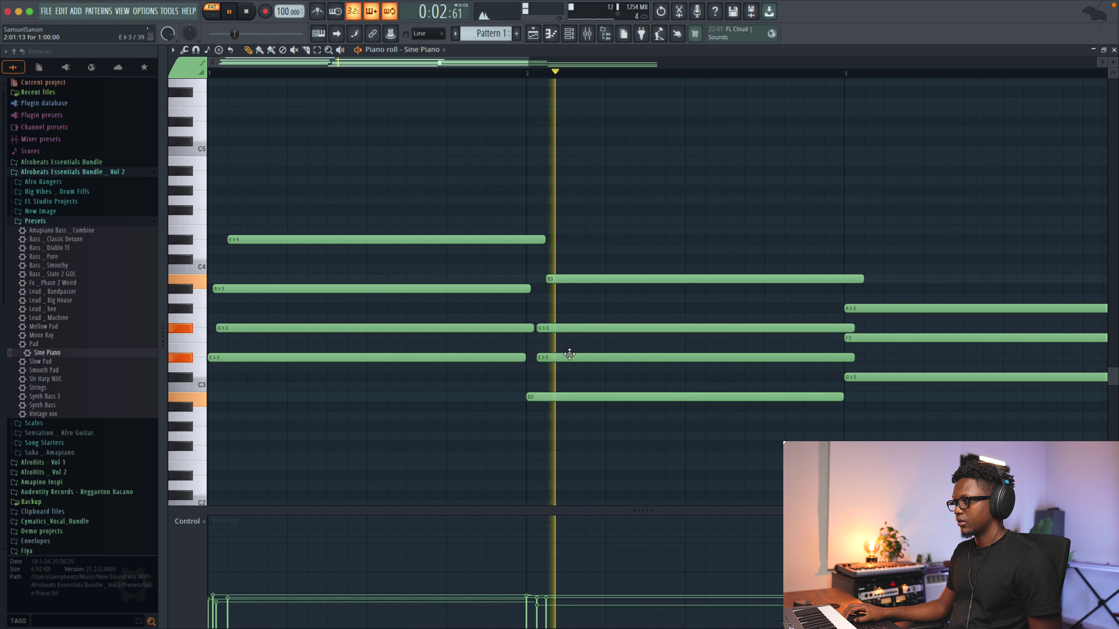
scroll(524, 318, "right", 3)
key("space")
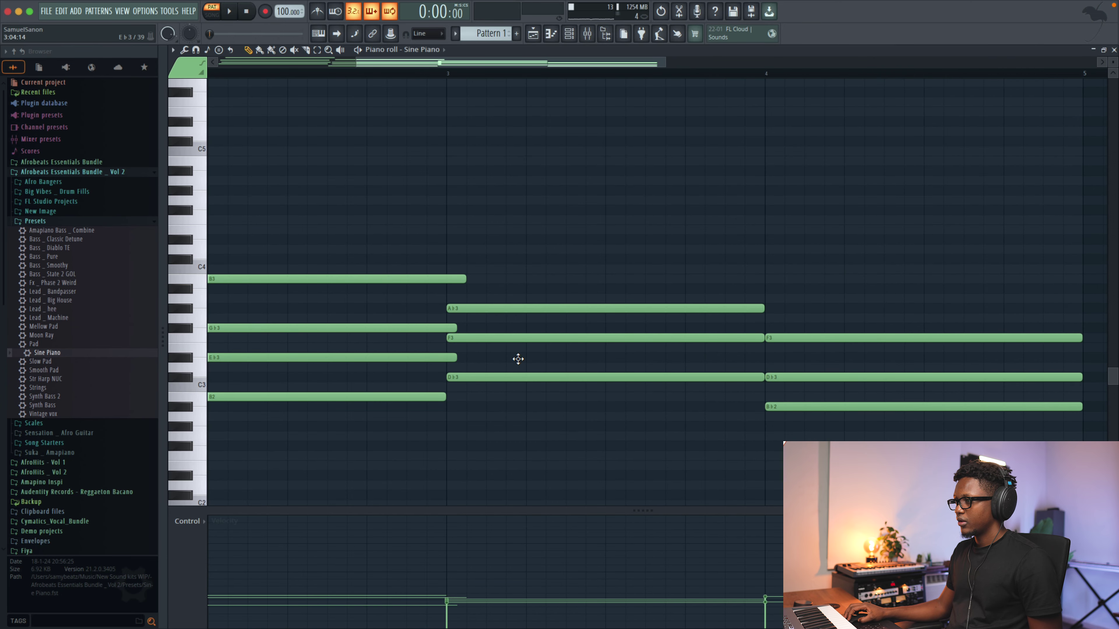
Step: Add a slightly late D♭4 on top of the bar 3 chord, nudge its A♭3 and F3 later, and listen
left_click_drag(455, 259, 497, 255)
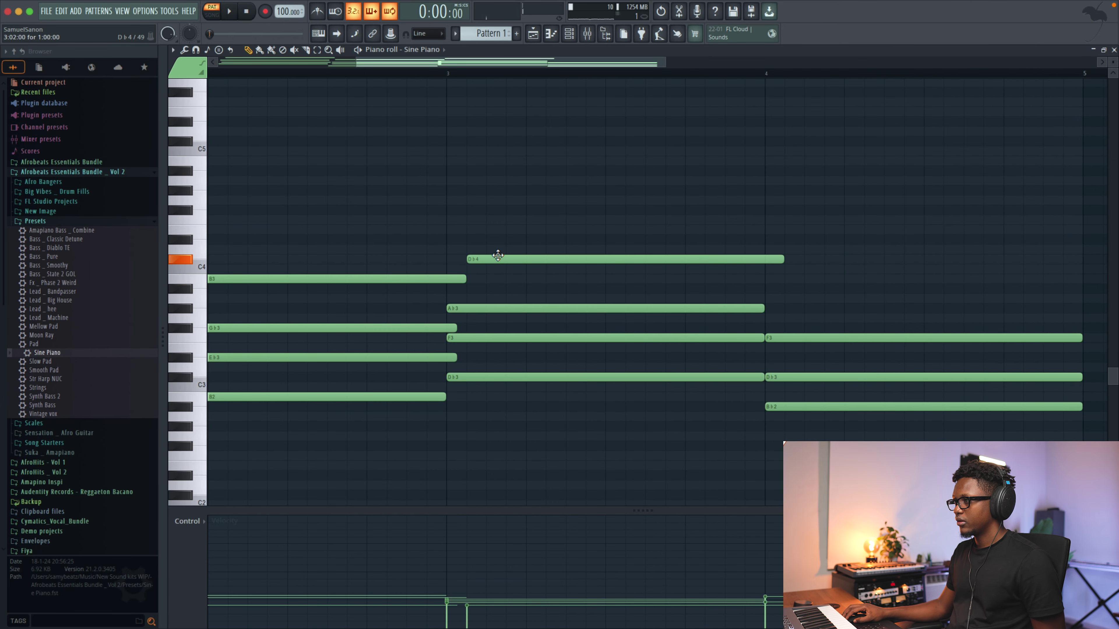
left_click_drag(479, 310, 492, 336)
key("space")
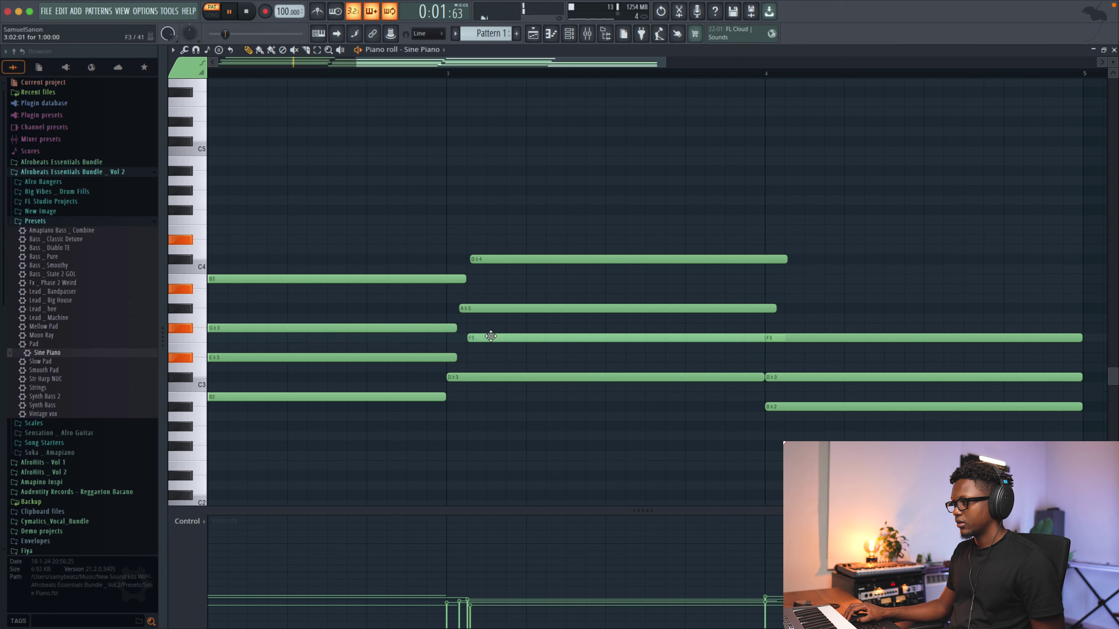
scroll(811, 326, "right", 1)
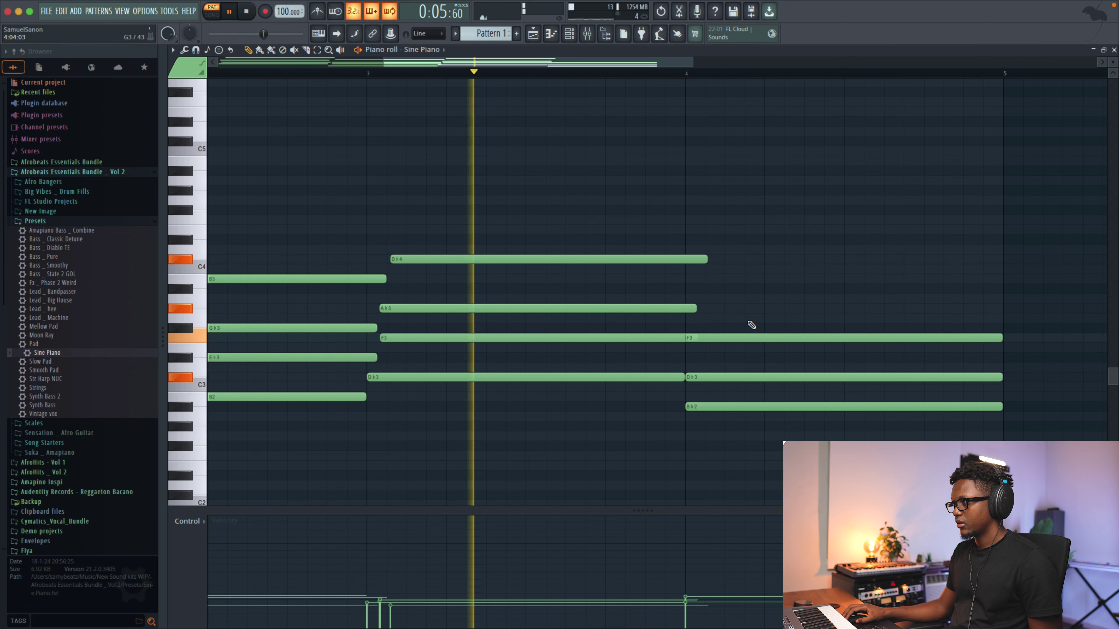
key("space")
Step: Add a slightly late B♭3 on top of the bar 4 chord and nudge its F3 and D♭3 later
left_click(762, 310)
left_click_drag(806, 309, 741, 293)
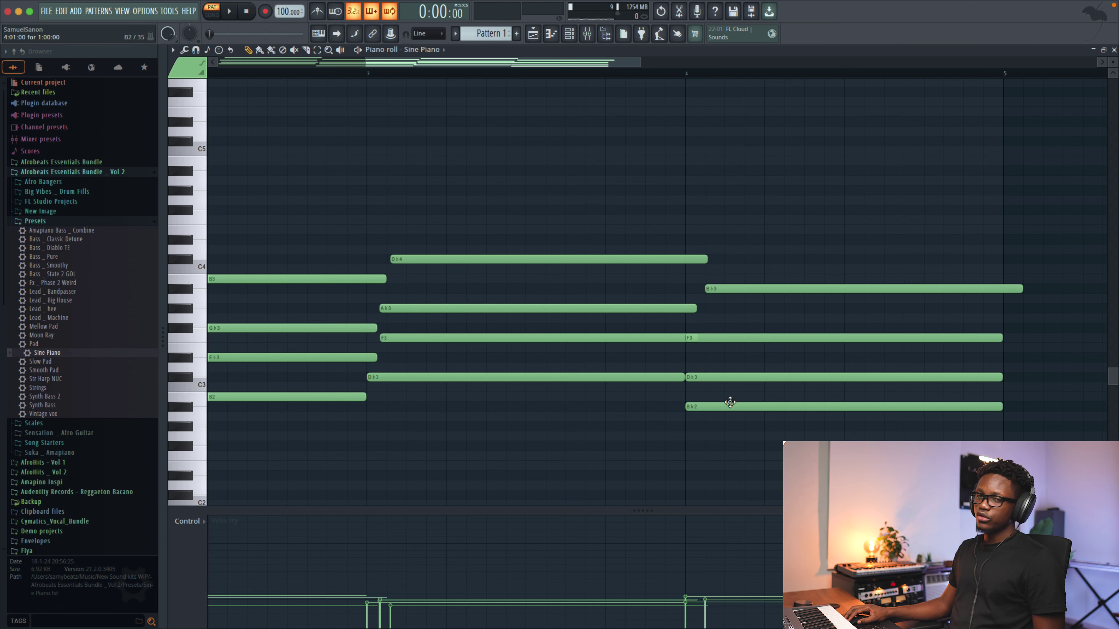
left_click(708, 339)
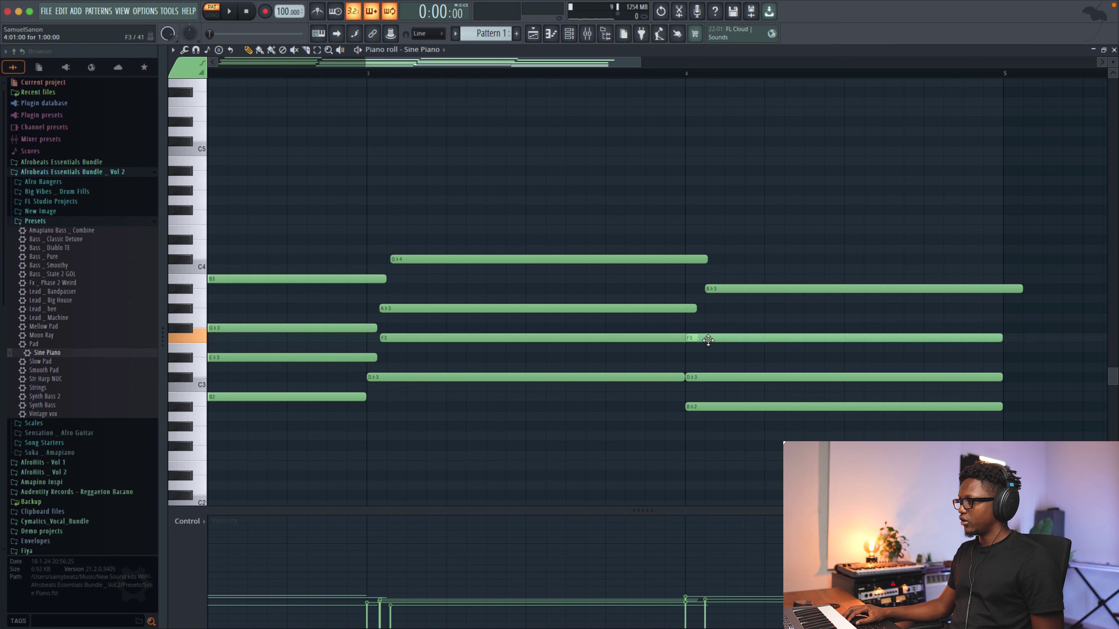
left_click_drag(709, 378, 722, 380)
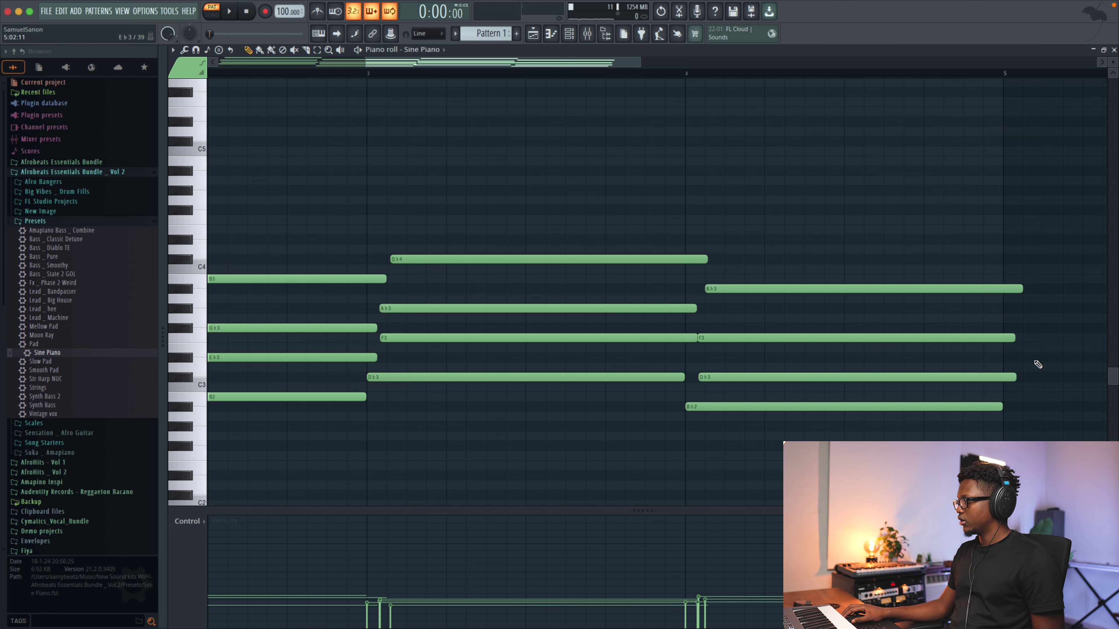
Step: Slice the bar 4 notes at the start of bar 5, delete the overhanging pieces, and play back the progression
left_click_drag(1010, 398, 1011, 397)
key("space")
right_click(1013, 289)
right_click(1009, 338)
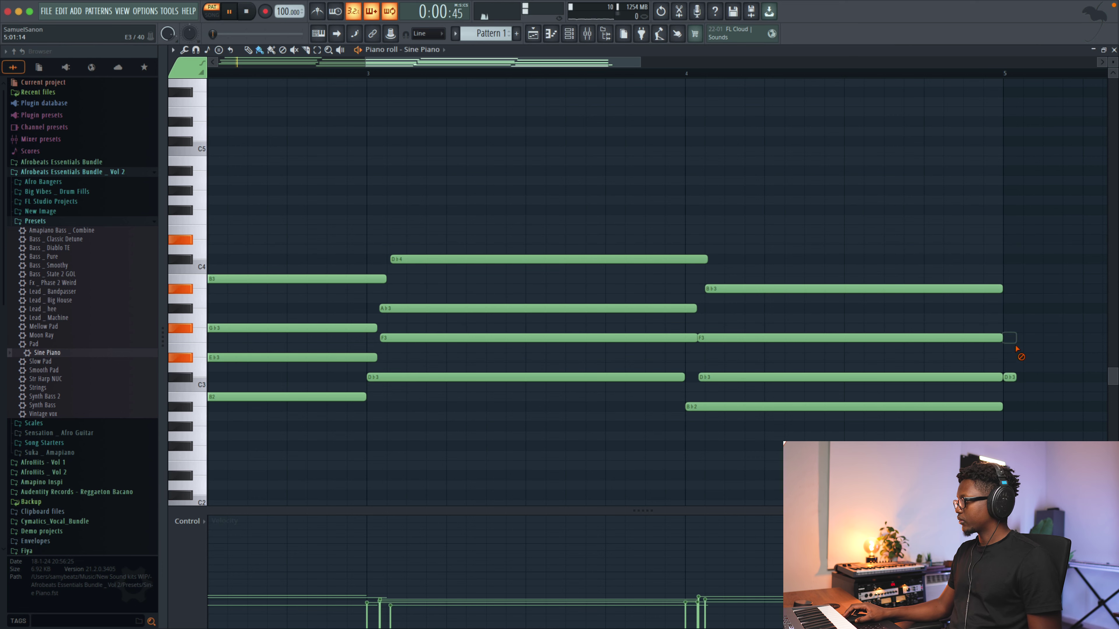
right_click(1010, 377)
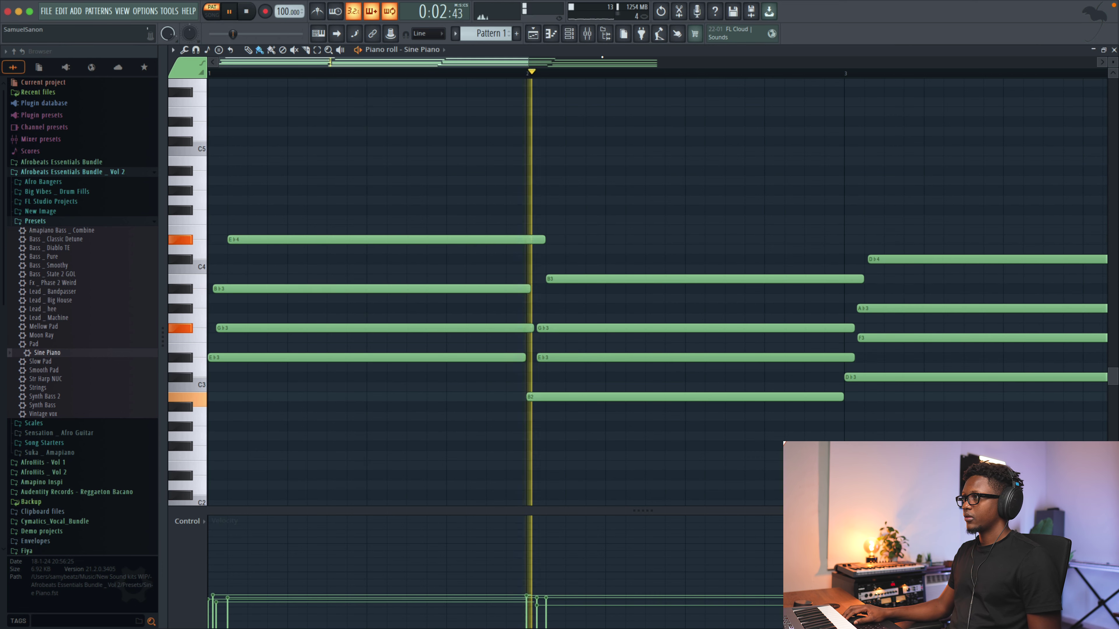
key("space")
left_click_drag(539, 62, 684, 80)
key("space")
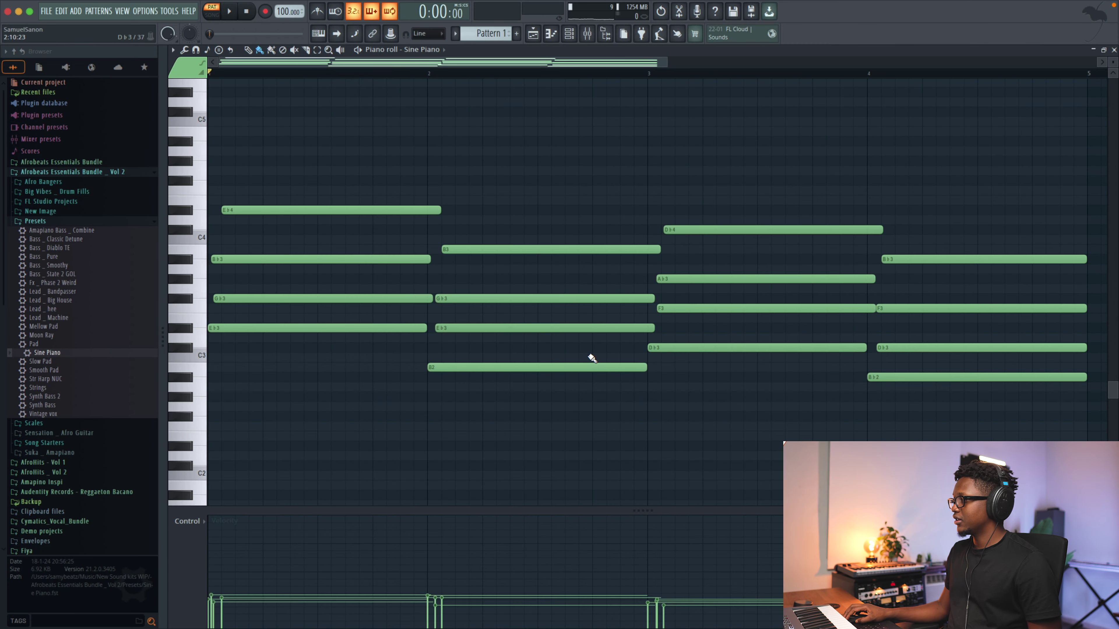
Step: Copy all four chords about one and a half beats later and raise the copies two octaves
left_click_drag(953, 460, 221, 167)
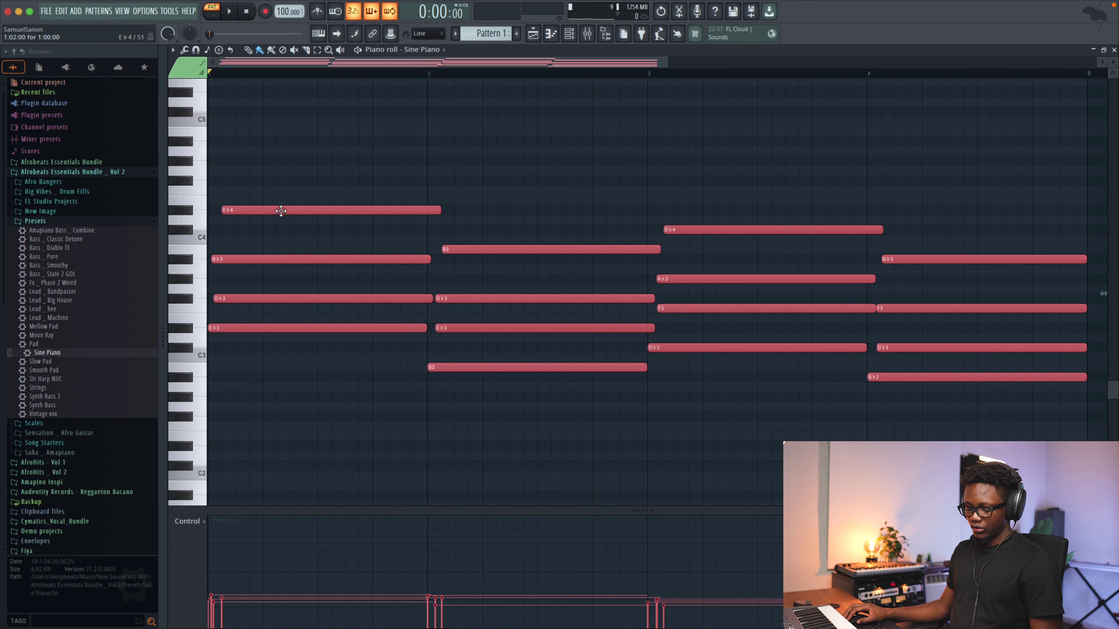
left_click_drag(253, 208, 334, 216)
key("ctrl+Up")
key("ctrl+Up")
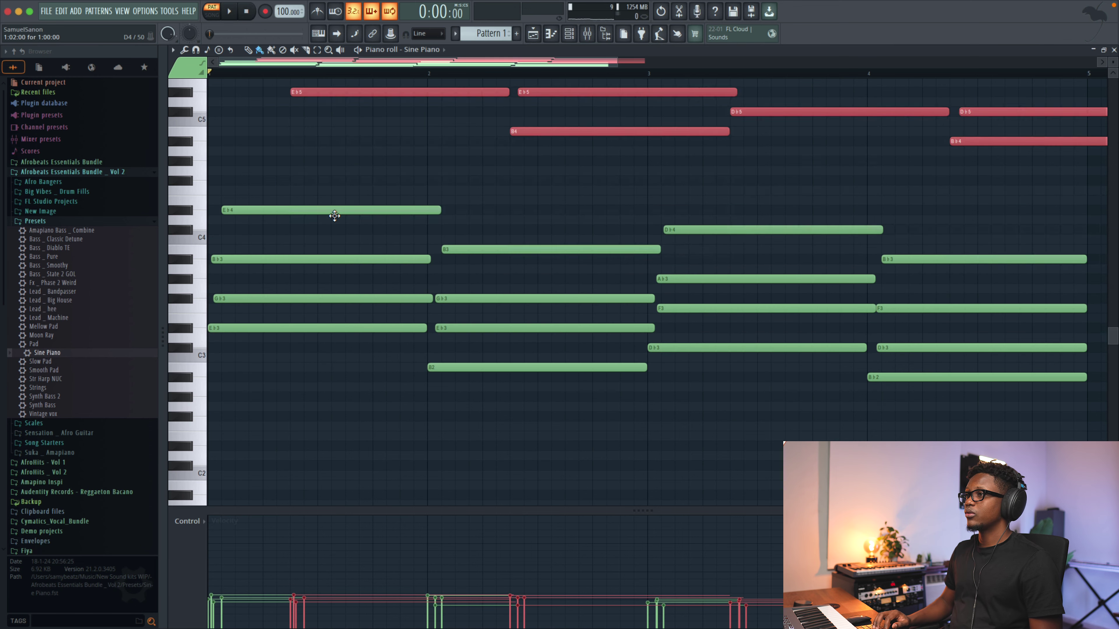
scroll(334, 216, "up", 3)
scroll(335, 216, "up", 1)
scroll(440, 154, "right", 1)
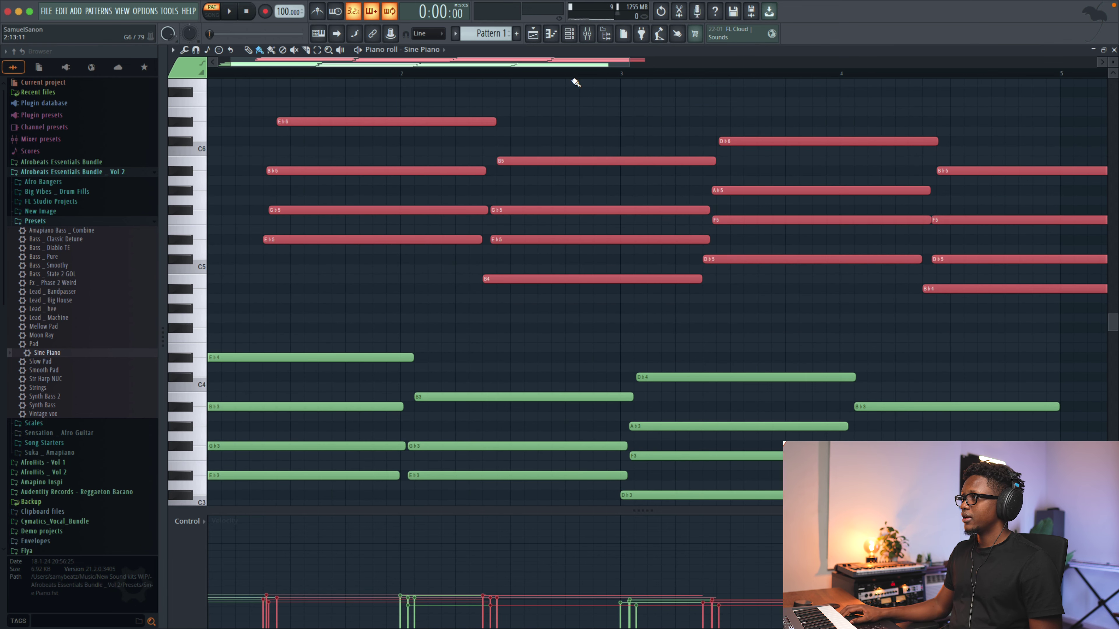
left_click_drag(630, 58, 769, 59)
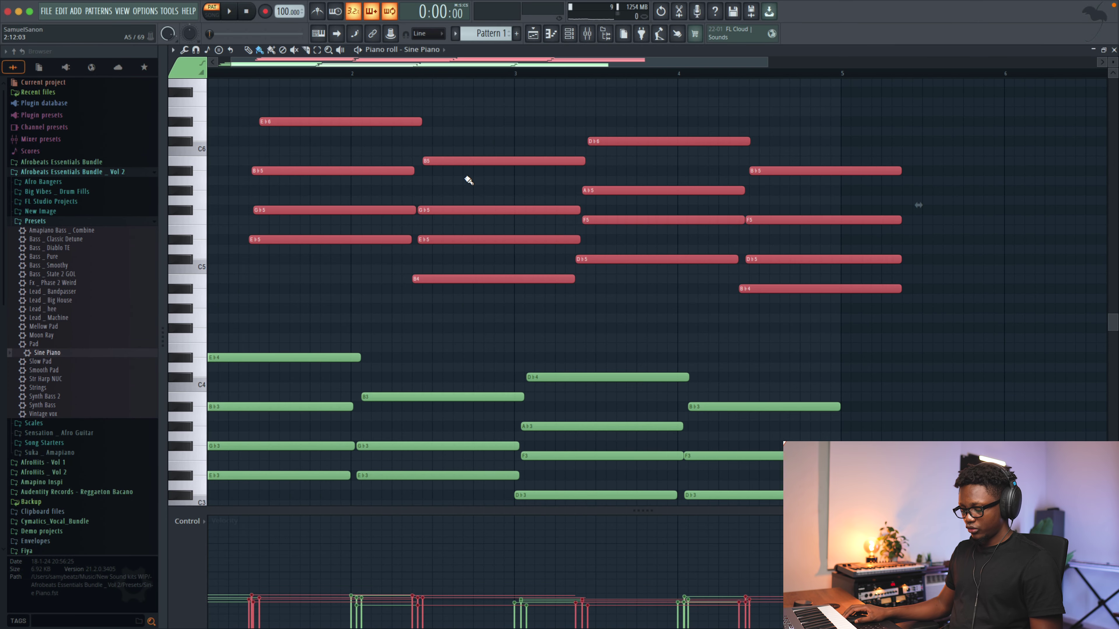
Step: Align the note starts of the copied upper chords and shorten them to stabs about one step long
key("alt+l")
key("Return")
left_click_drag(752, 261, 746, 264)
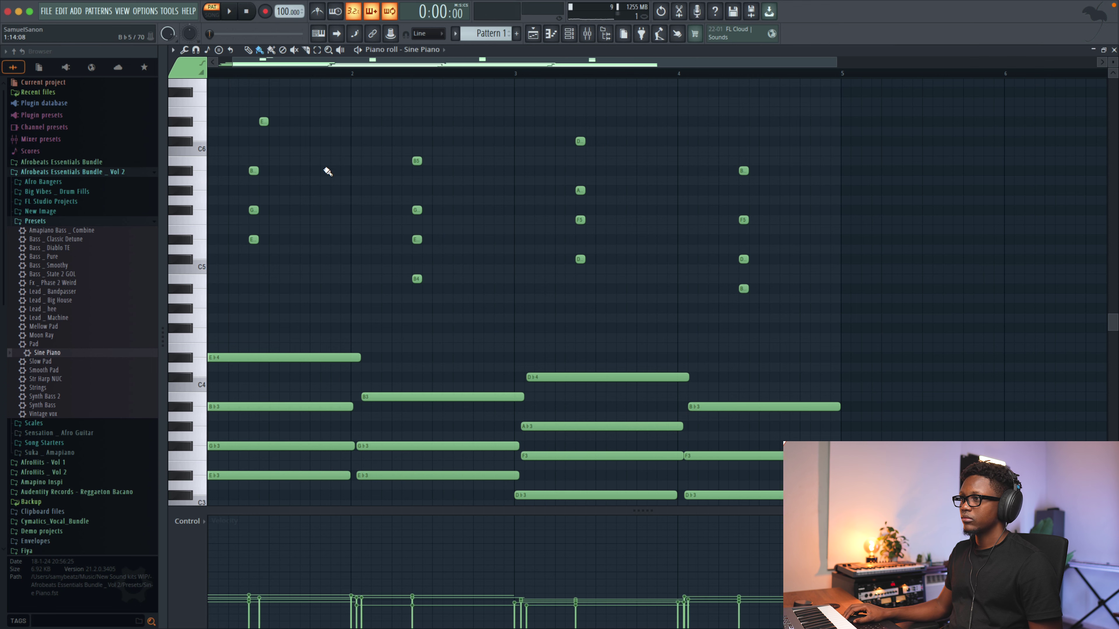
Step: Select the upper chord stabs, lower them one octave, and lengthen them to about half a bar
left_click_drag(865, 330, 208, 100)
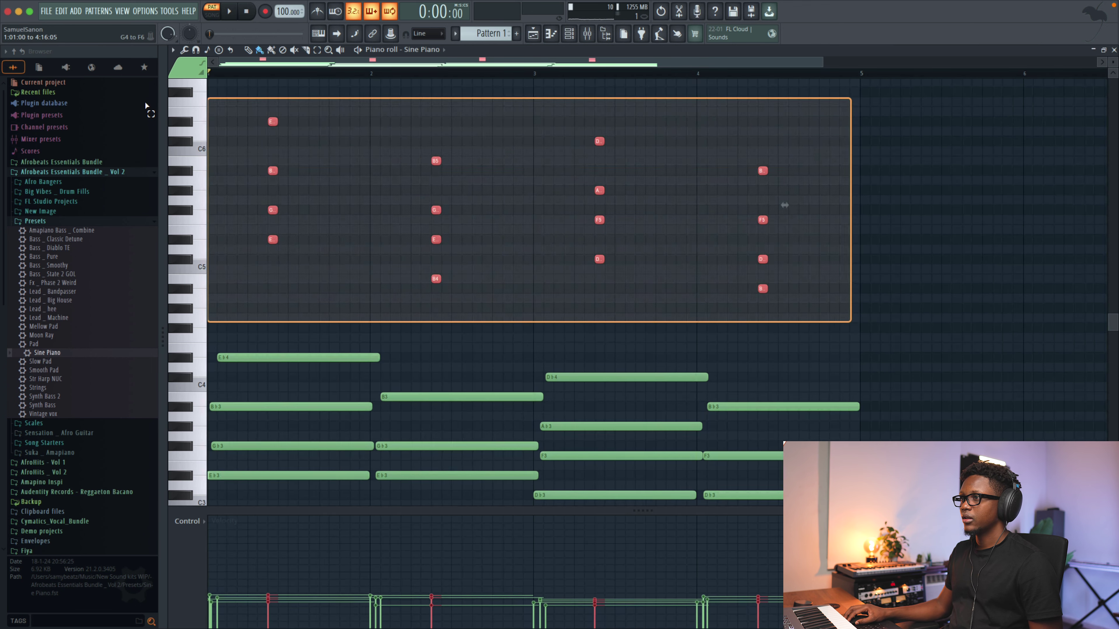
key("space")
key("space")
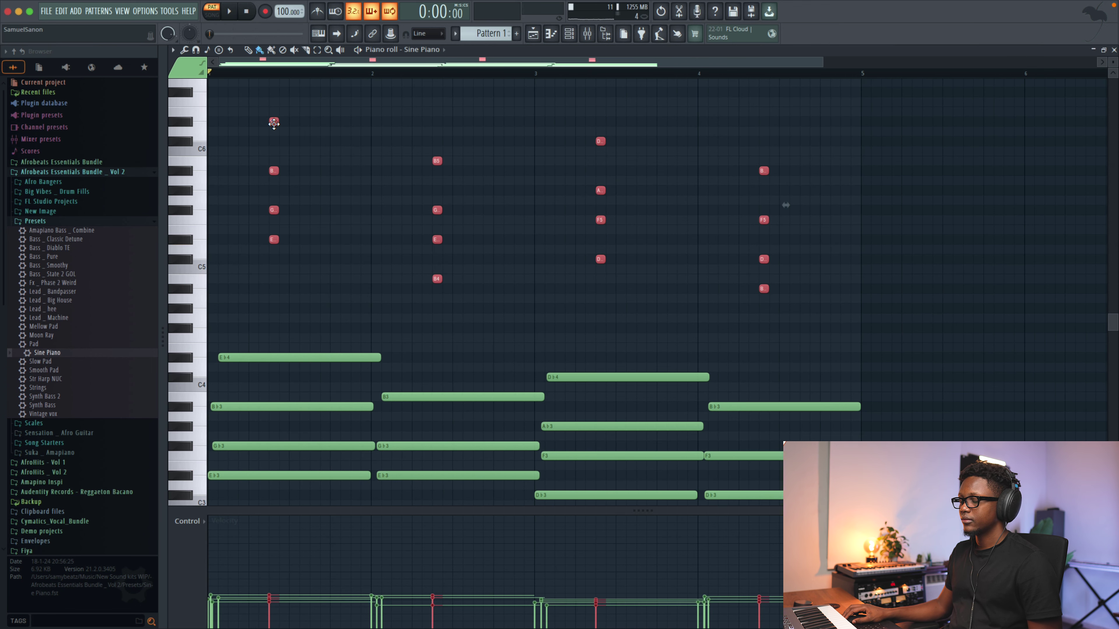
key("ctrl+Down")
key("space")
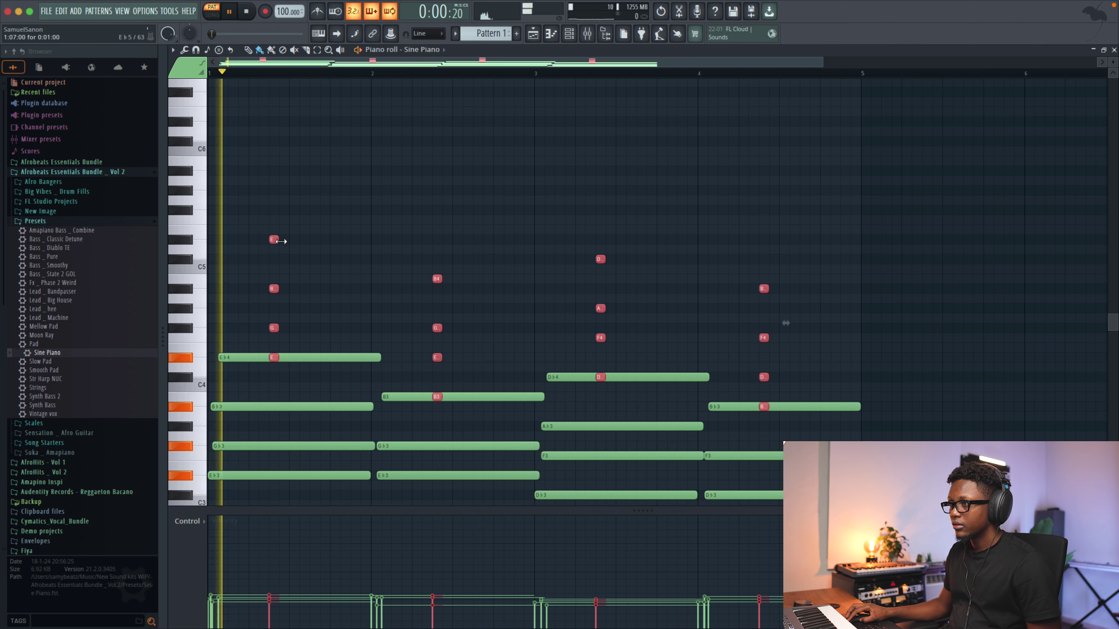
left_click_drag(278, 240, 360, 242)
key("space")
Step: Scale down the velocities of the upper chords with level scaling, play them back, and close the piano roll
key("alt+x")
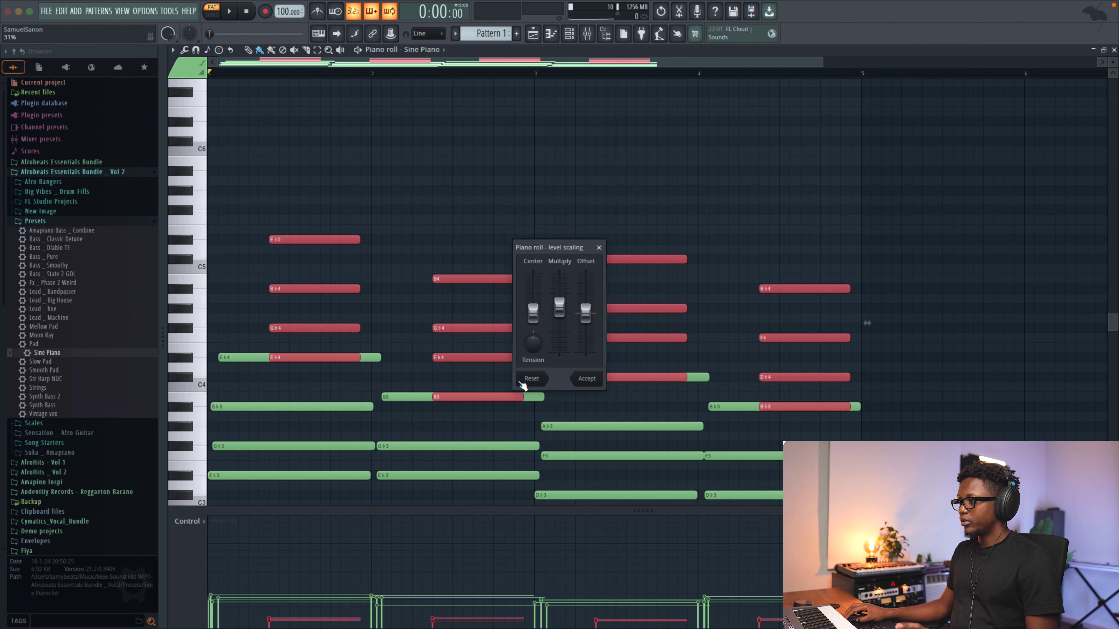
key("space")
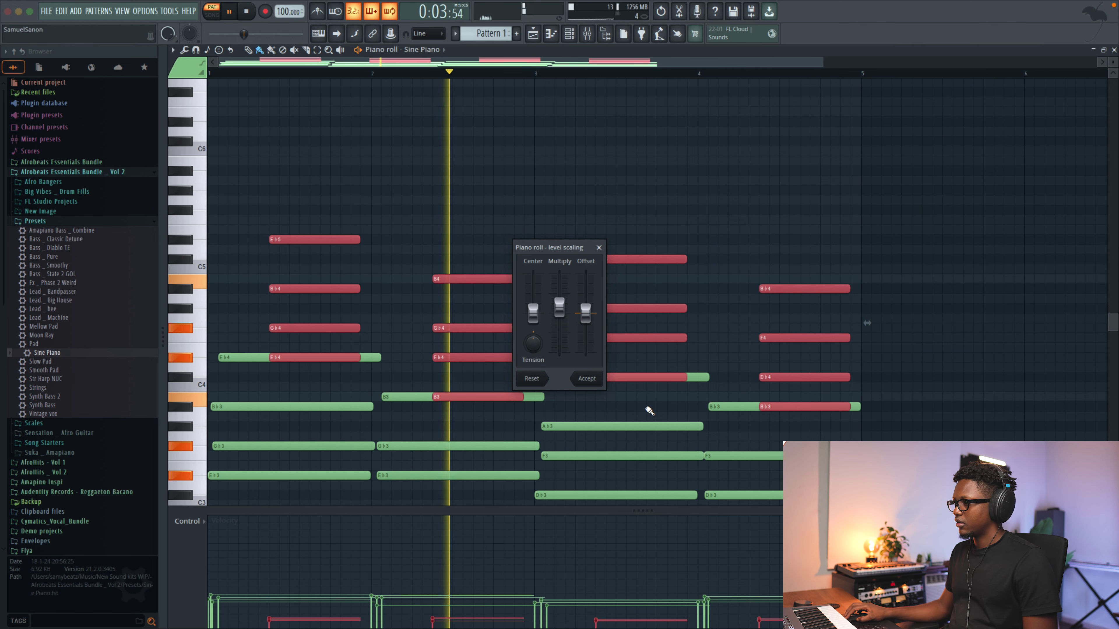
left_click(597, 387)
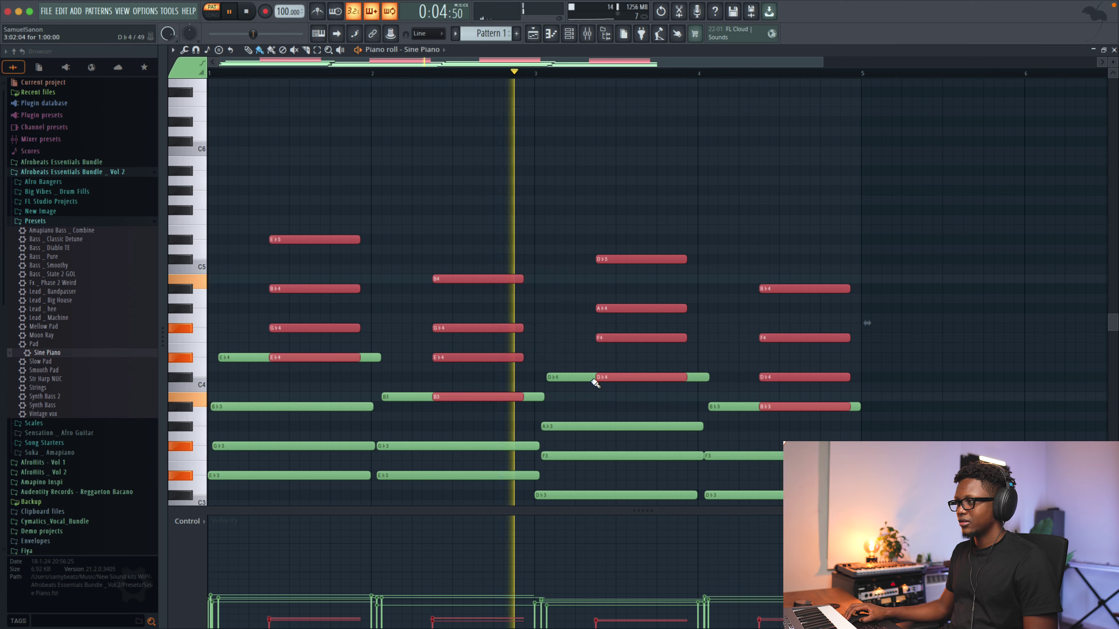
left_click(1113, 50)
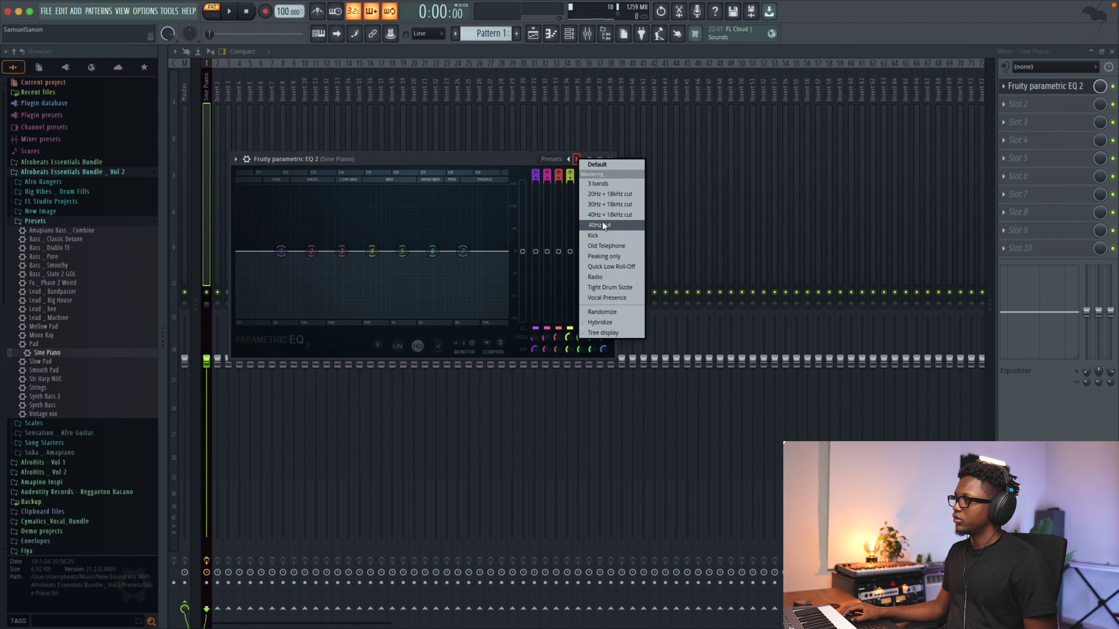
Step: Apply the 40Hz cut preset to the Sine Piano's Fruity parametric EQ 2 and raise the low-cut frequency during playback
left_click(604, 225)
key("space")
left_click_drag(260, 252, 310, 252)
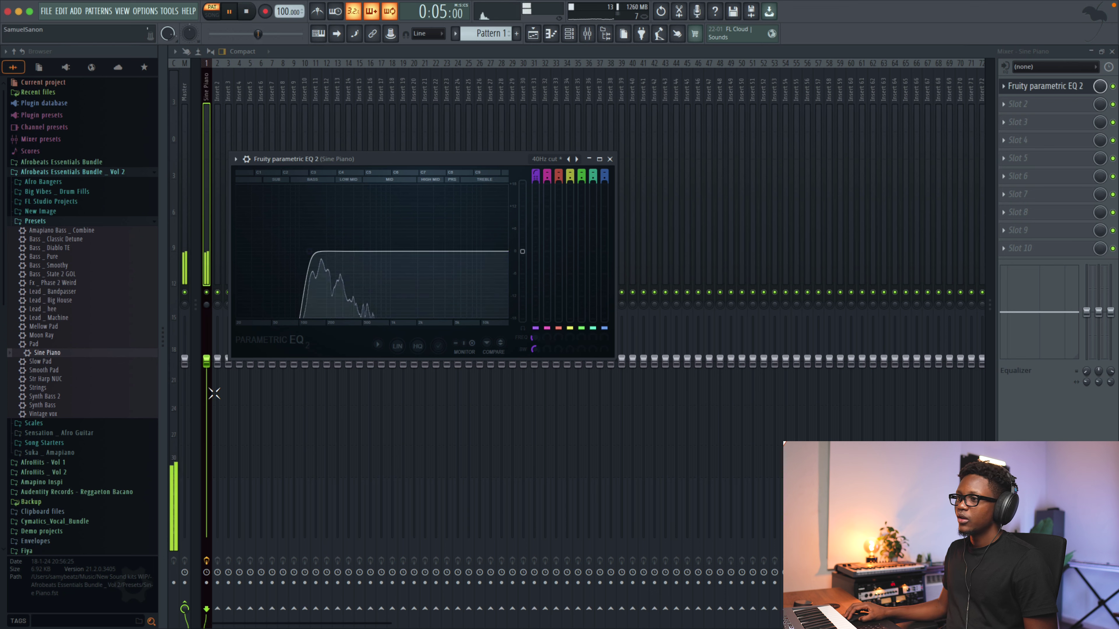
Step: Add Vintage Chorus after the EQ on the Sine Piano track and lower its mix level to 46%
key("space")
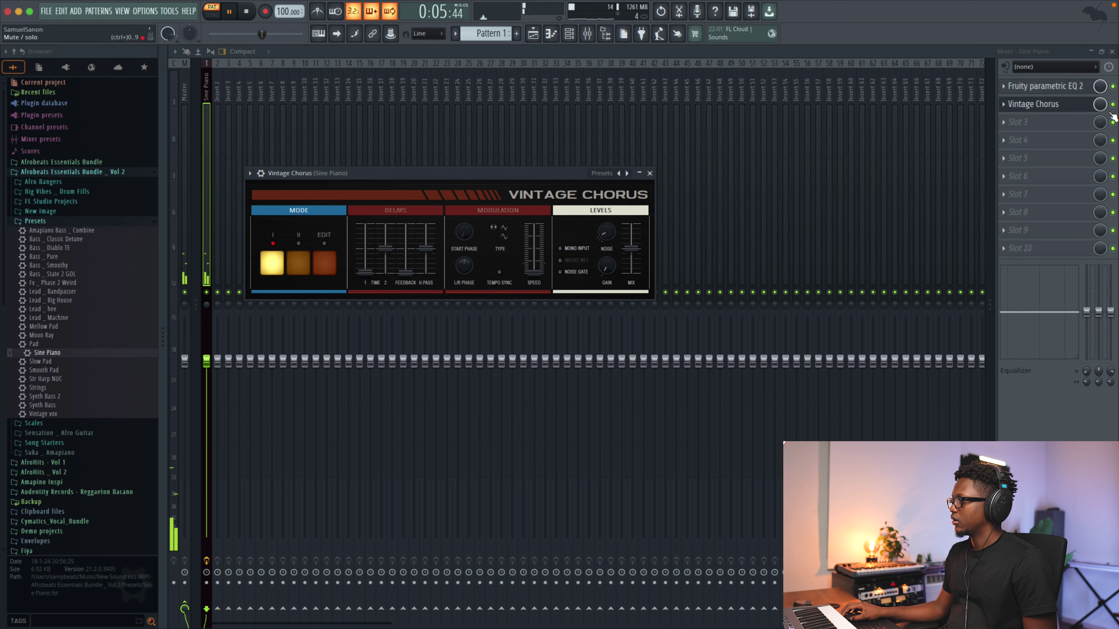
key("Escape")
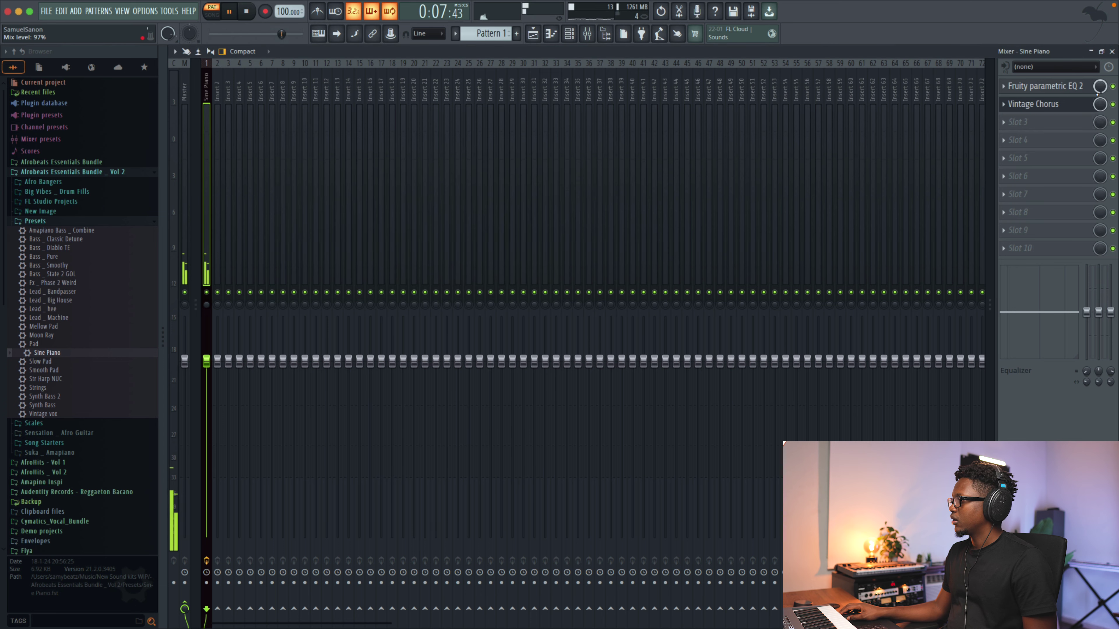
left_click(1053, 67)
key("Escape")
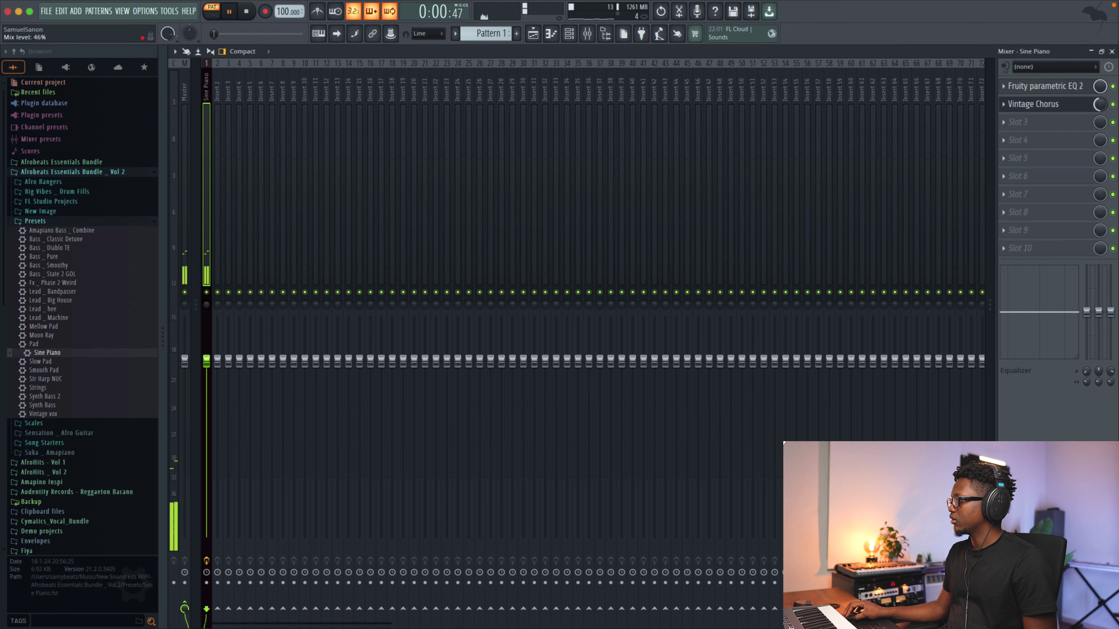
Step: Add Fruity Reeverb 2 in slot 3 of the Sine Piano track, reduce its wet level, and adjust its low cut
left_click(1004, 126)
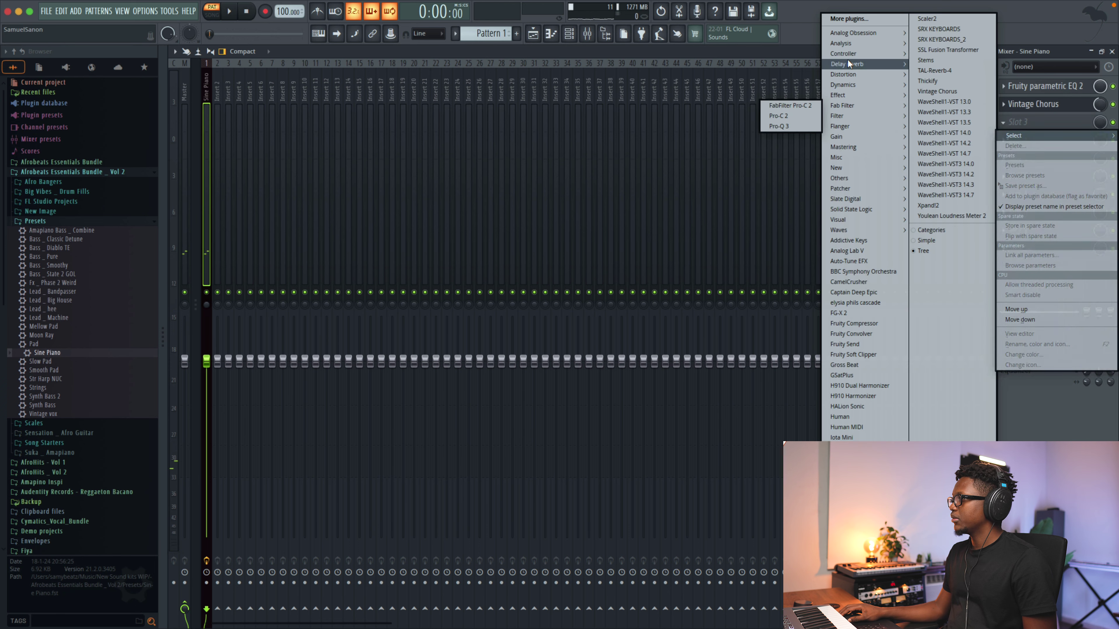
mouse_move(848, 64)
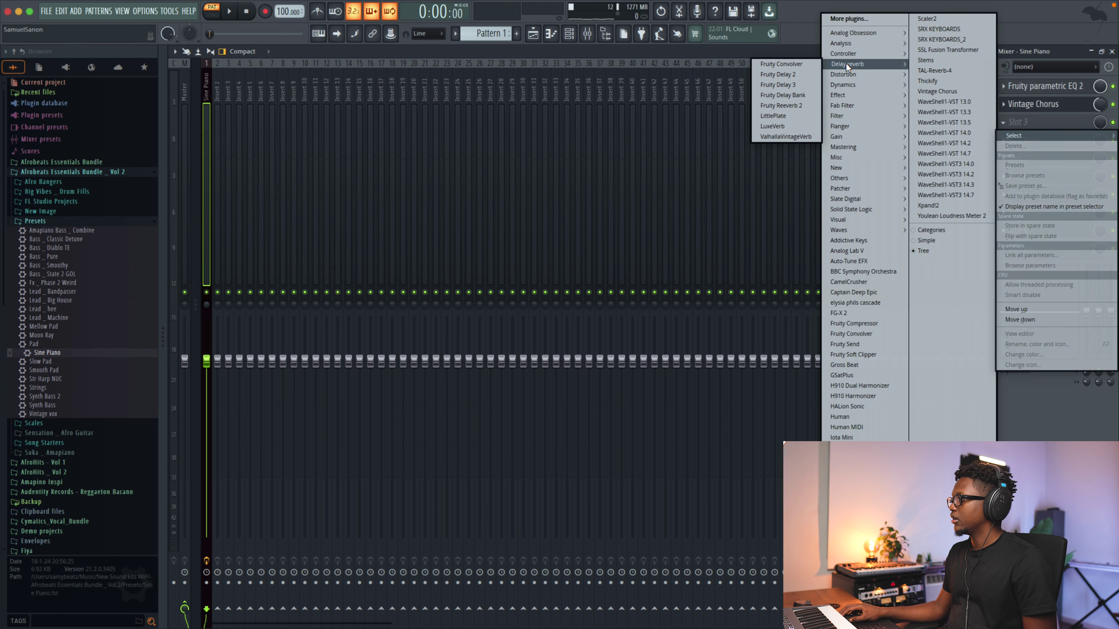
left_click(784, 105)
key("space")
left_click_drag(540, 232, 540, 239)
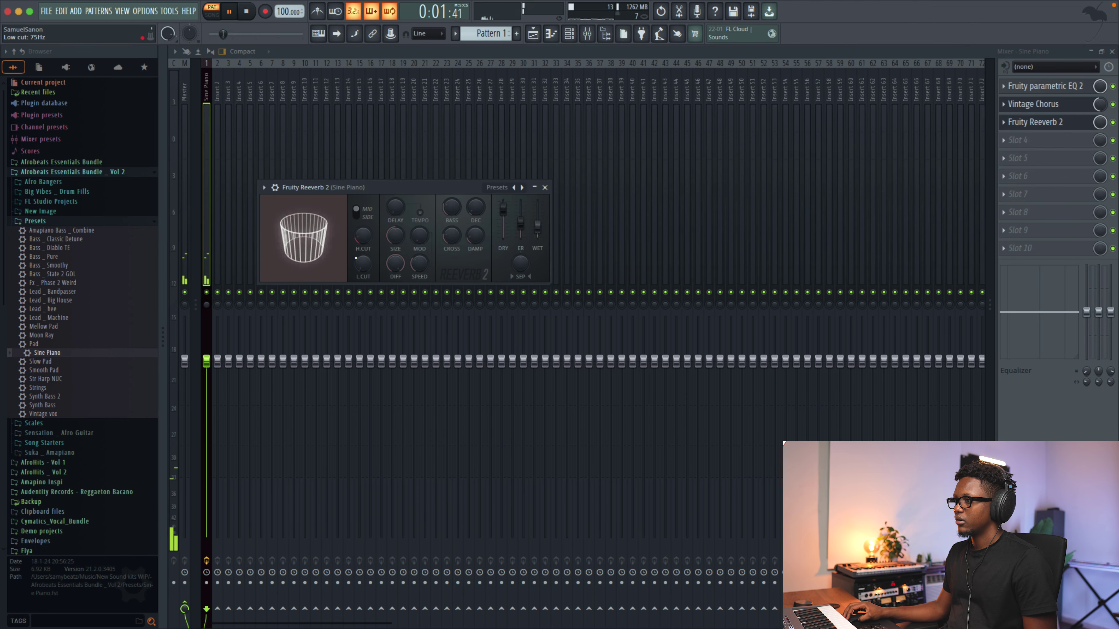
left_click(545, 187)
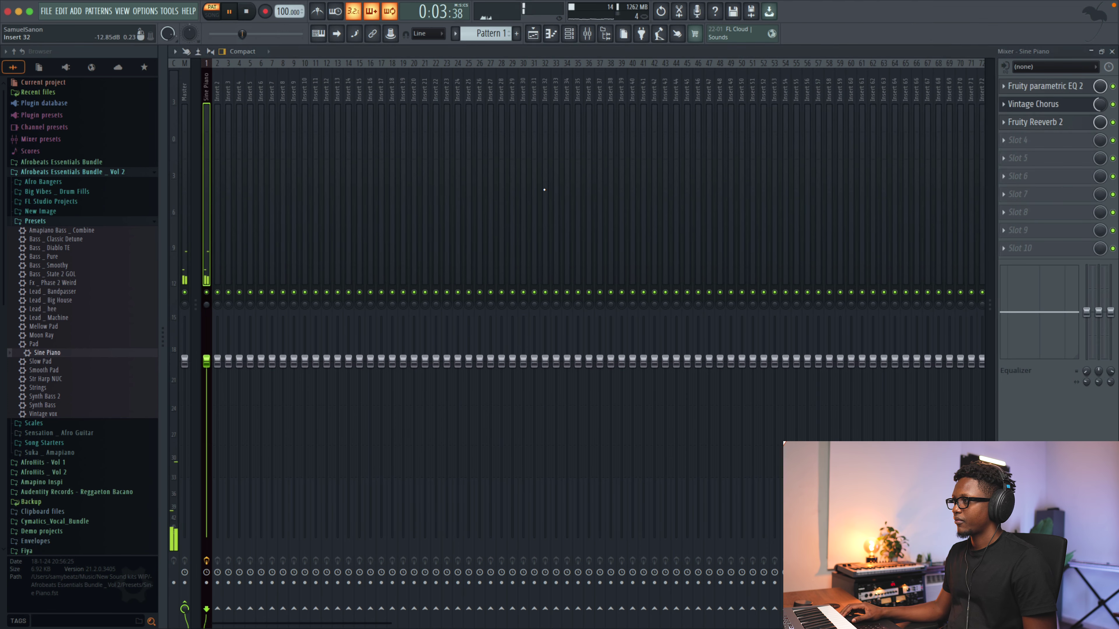
Step: Close the mixer and plugin windows and place the Meta_BPM 90 drum loop on playlist Track 2 beneath Pattern 1
left_click(1112, 52)
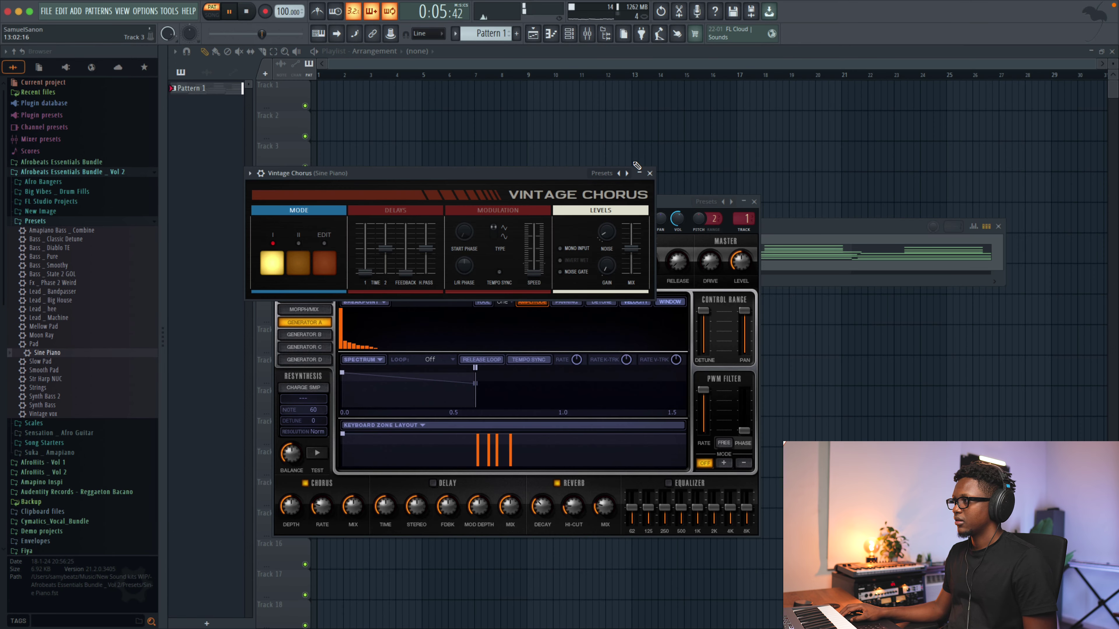
left_click(649, 173)
left_click(754, 202)
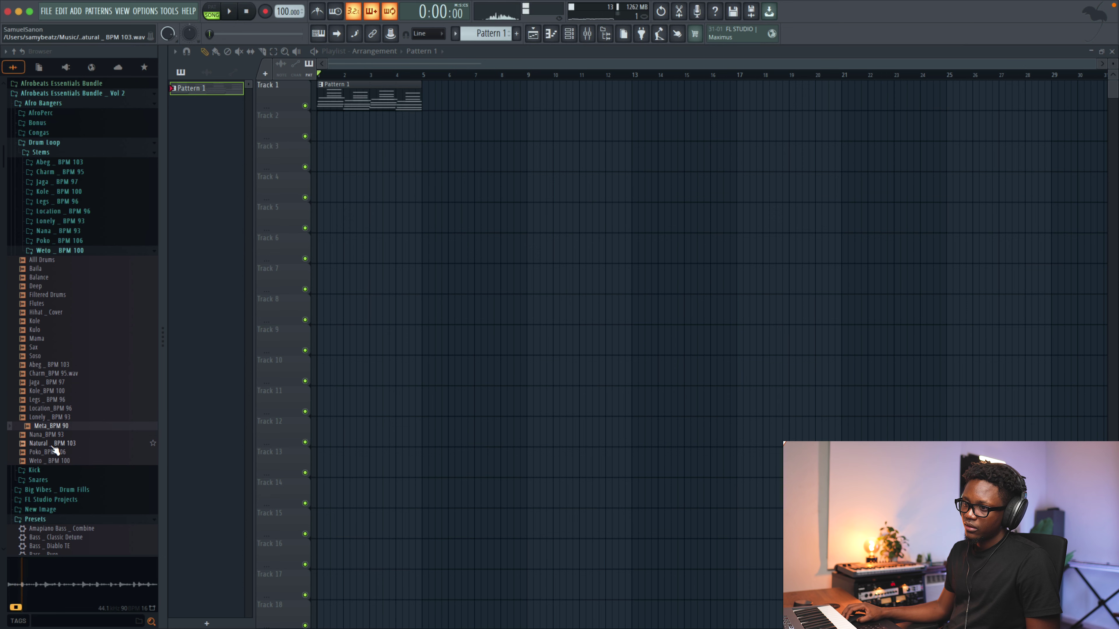
left_click_drag(51, 434, 360, 132)
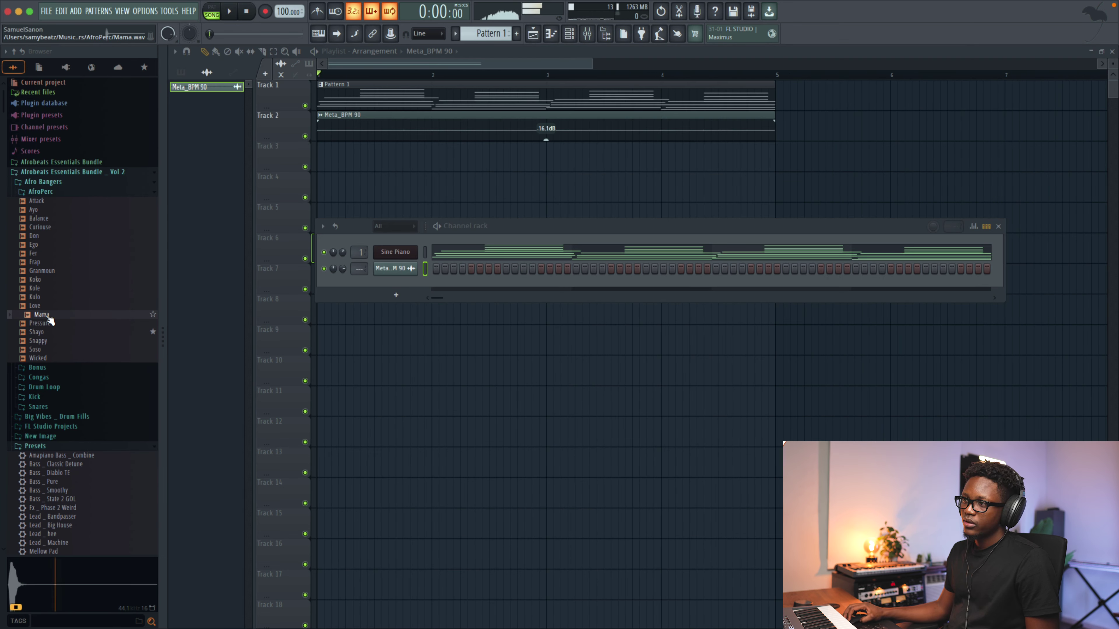
Step: Add the Mama percussion sample as a channel and program hits on steps 4 and 13 of all four bars
left_click_drag(386, 290, 387, 291)
key("space")
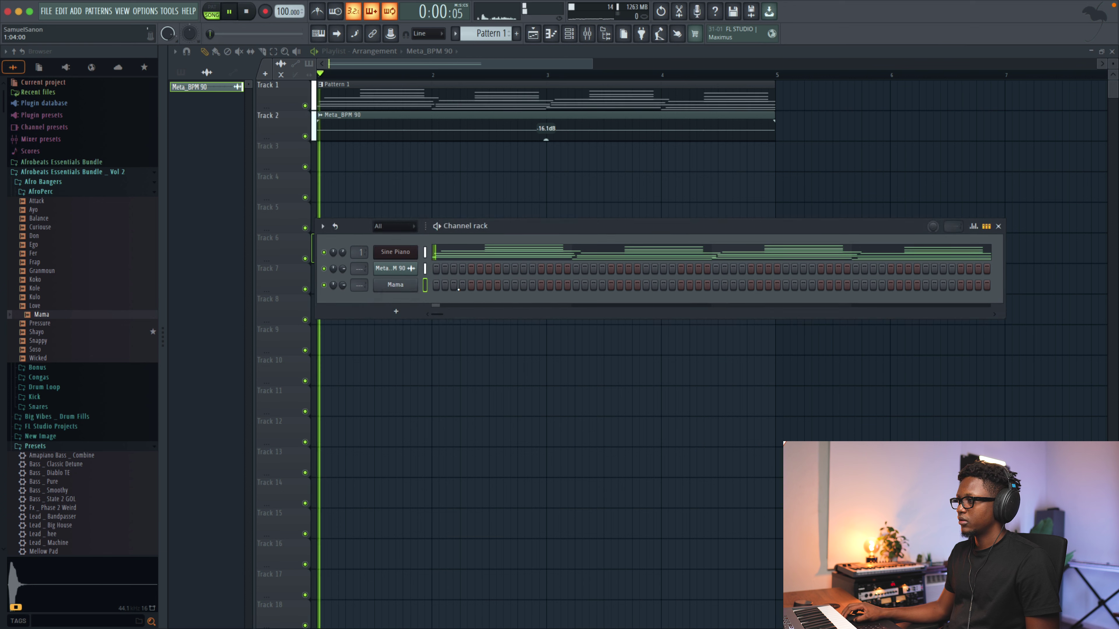
left_click(541, 285)
left_click(602, 285)
left_click(681, 285)
left_click(742, 286)
left_click(821, 285)
left_click(882, 285)
left_click(960, 285)
mouse_move(1005, 278)
left_mouse_down()
mouse_move(1040, 278)
mouse_move(1006, 278)
left_mouse_up()
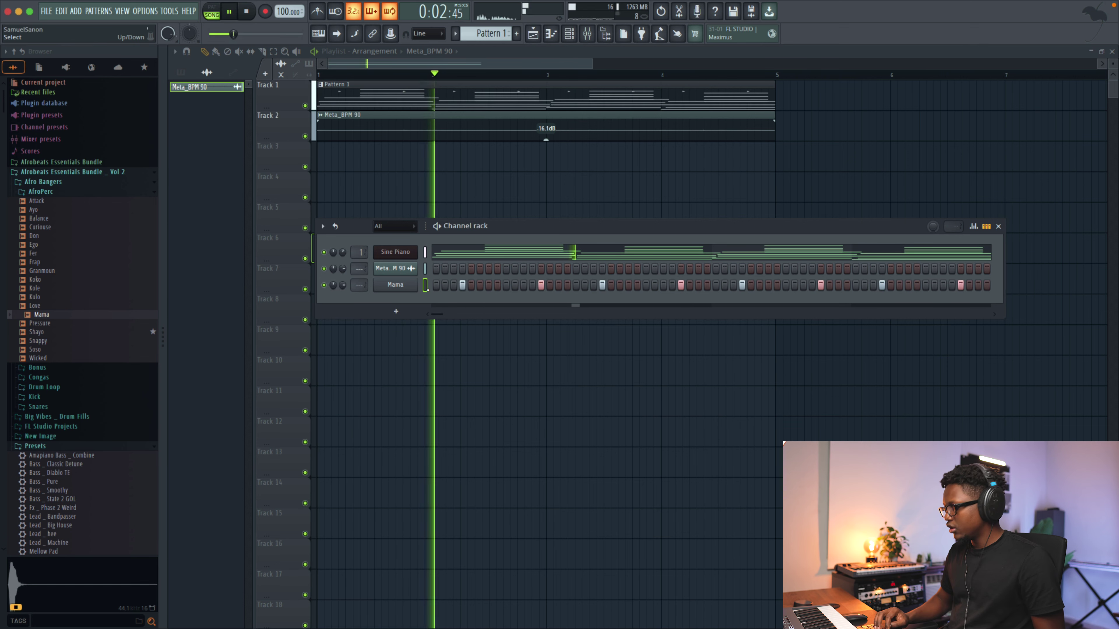
Step: Move the Mama channel to the top of the channel rack and add the AfroPerc sample Balance beneath it
key("alt+Up")
key("alt+Up")
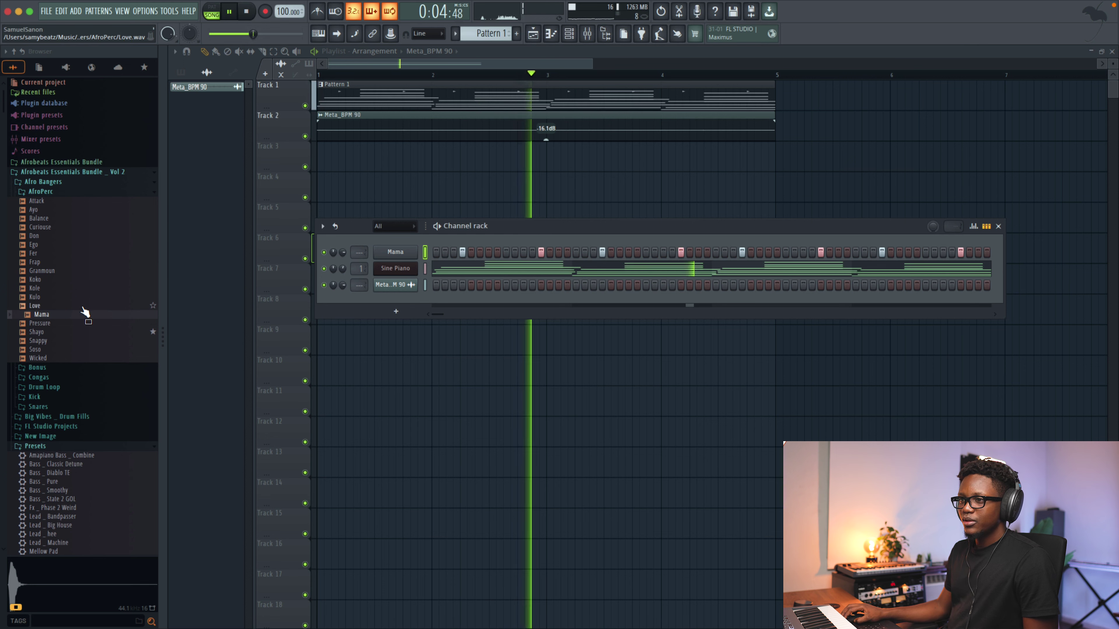
left_click_drag(70, 332, 60, 225)
key("space")
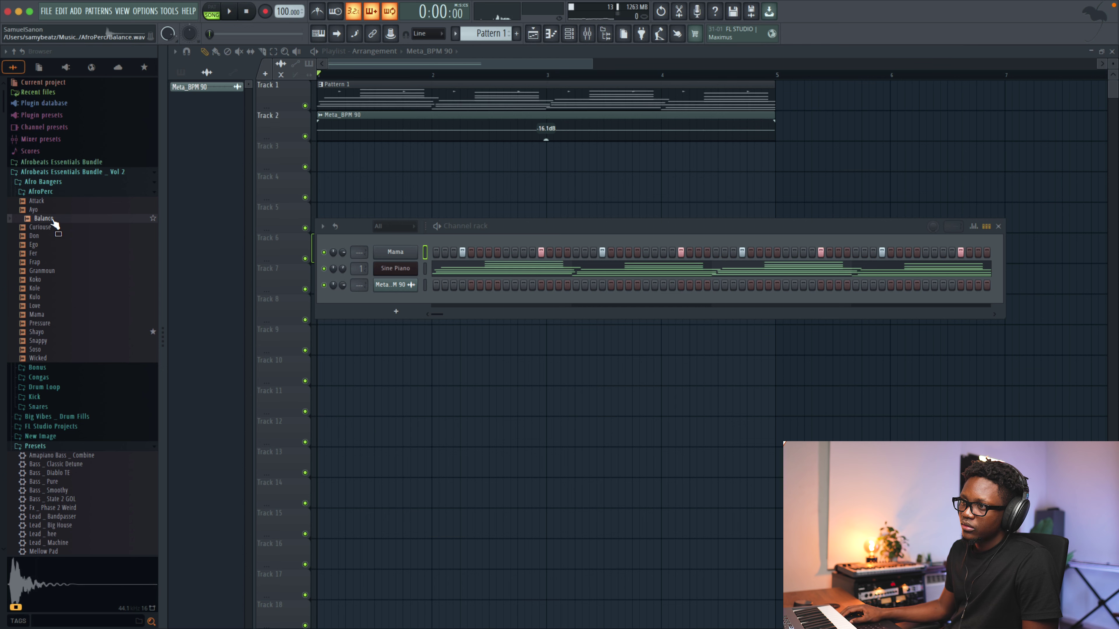
left_click_drag(406, 256, 406, 259)
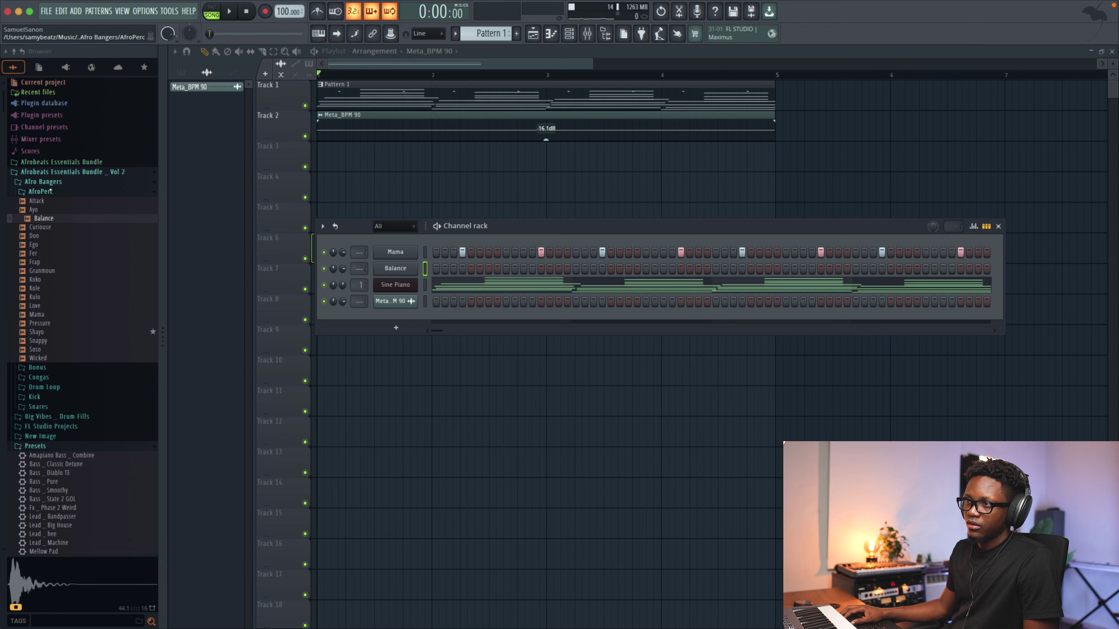
Step: Audition samples in the Congas folder, add Vintage as a channel between Mama and Balance, and start playback
left_click(44, 191)
left_click(38, 211)
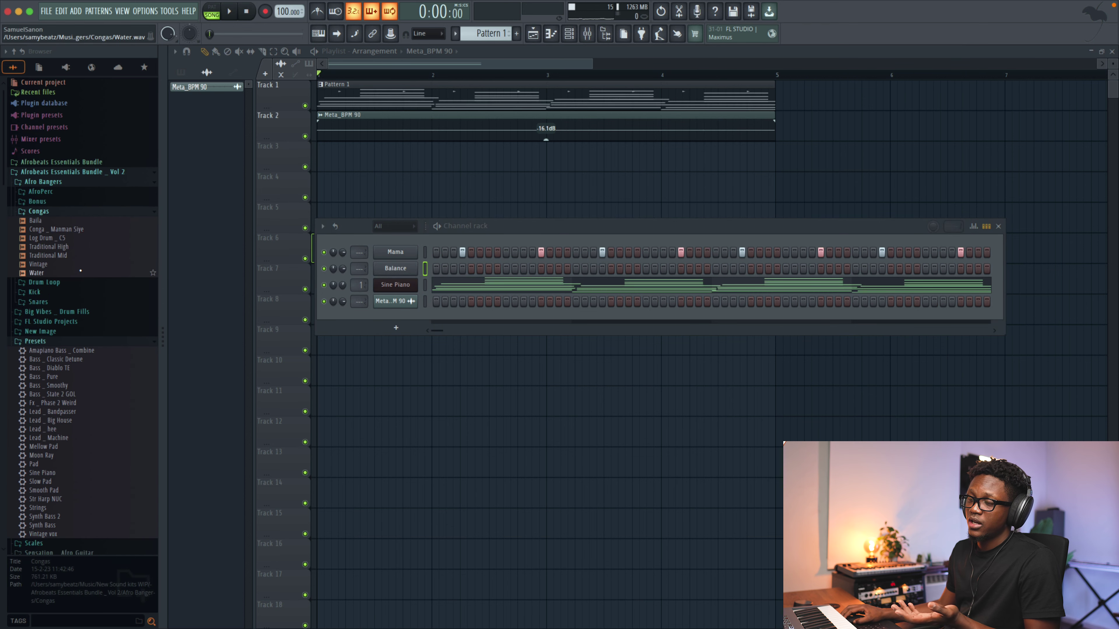
left_click(43, 256)
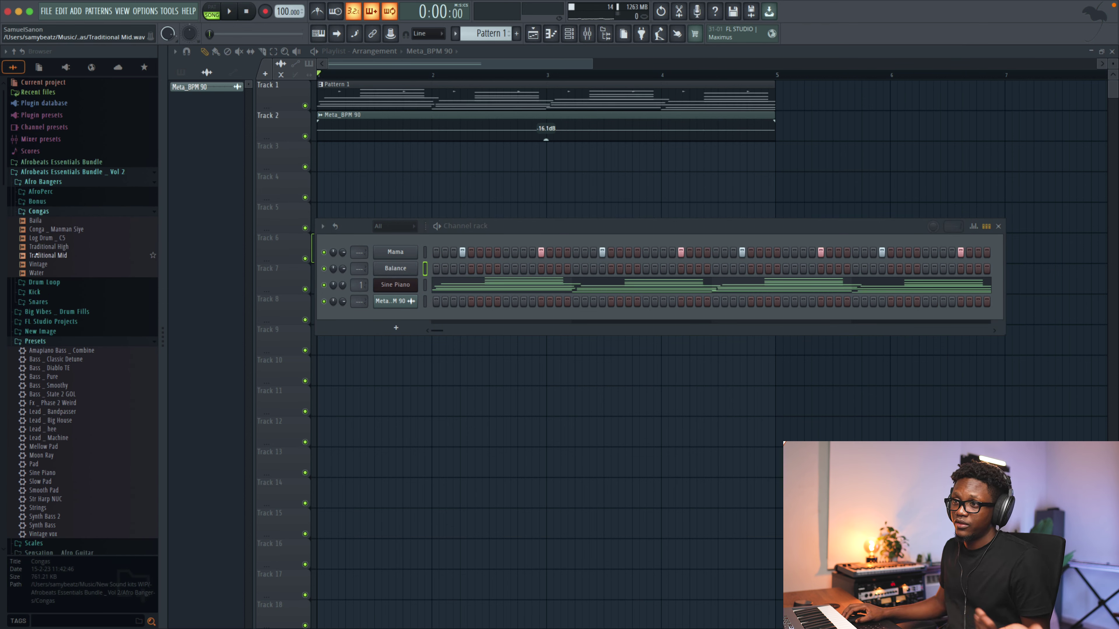
left_click(69, 276)
left_click(42, 265)
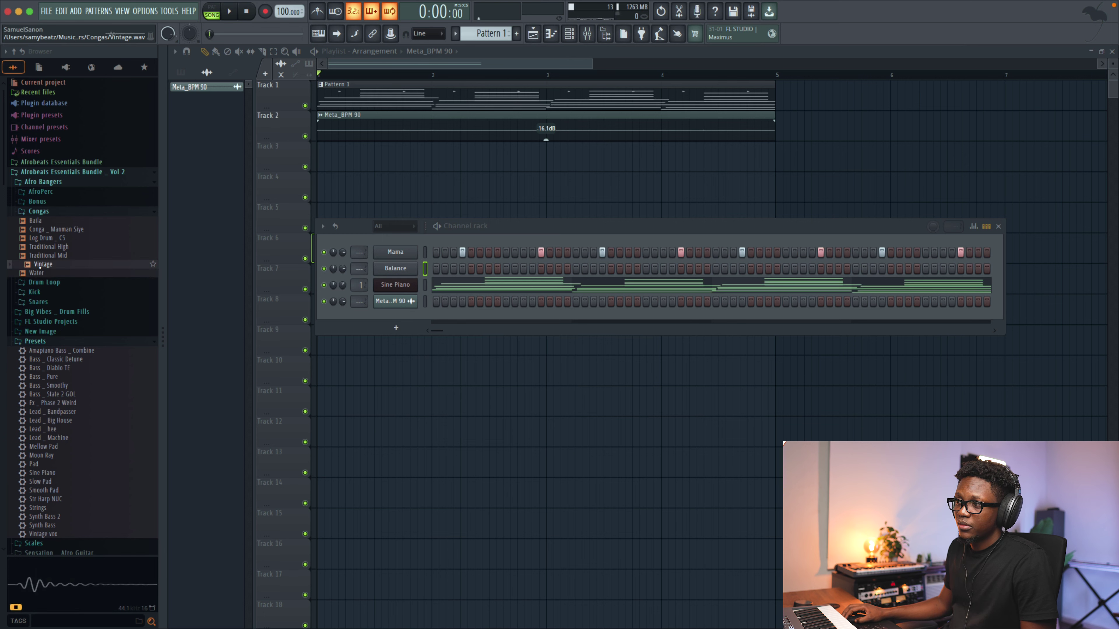
left_click_drag(388, 267, 399, 260)
key("space")
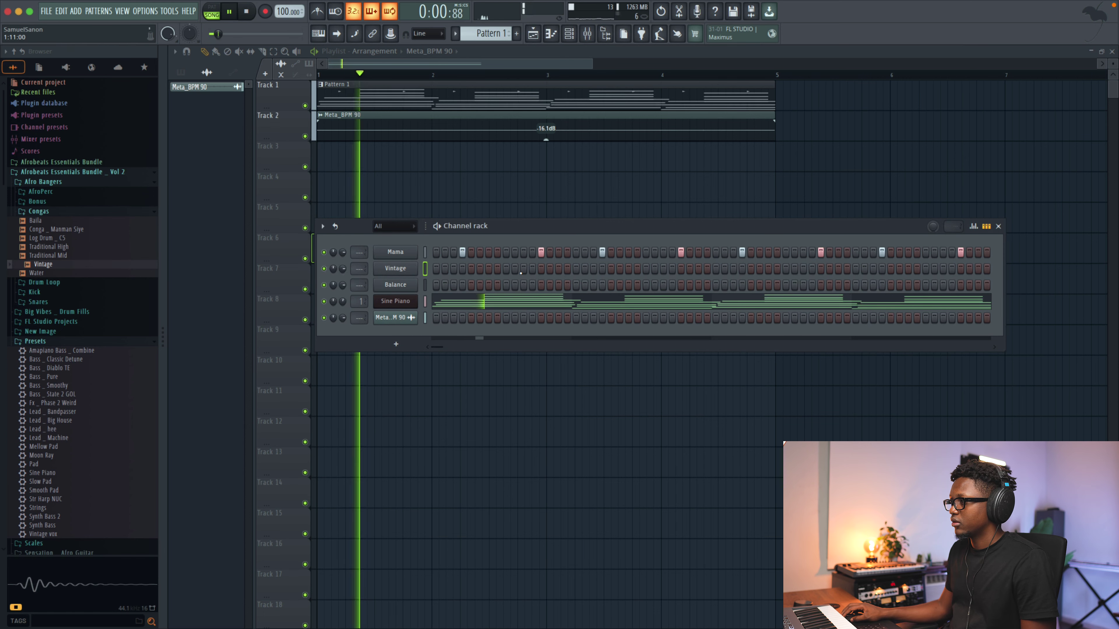
Step: Program Vintage conga hits on steps 12 and 13 of the first bar, clearing the other trial hits
left_click(506, 268)
left_click(514, 268)
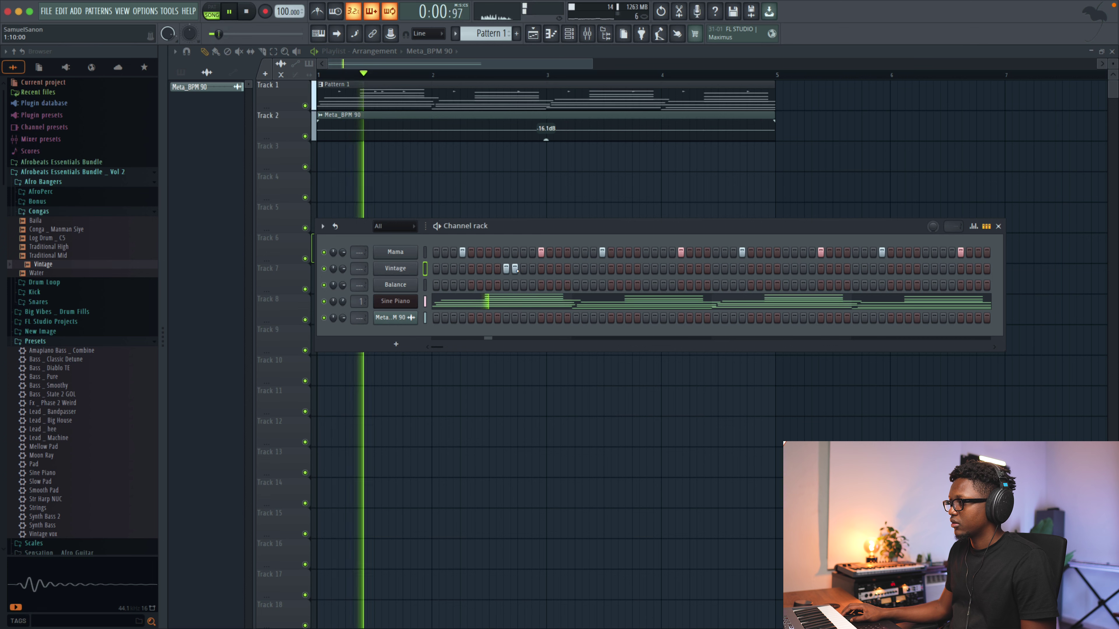
left_click(506, 268)
left_click(514, 269)
left_click(550, 268)
left_click(541, 268)
left_click(532, 268)
left_click(550, 268)
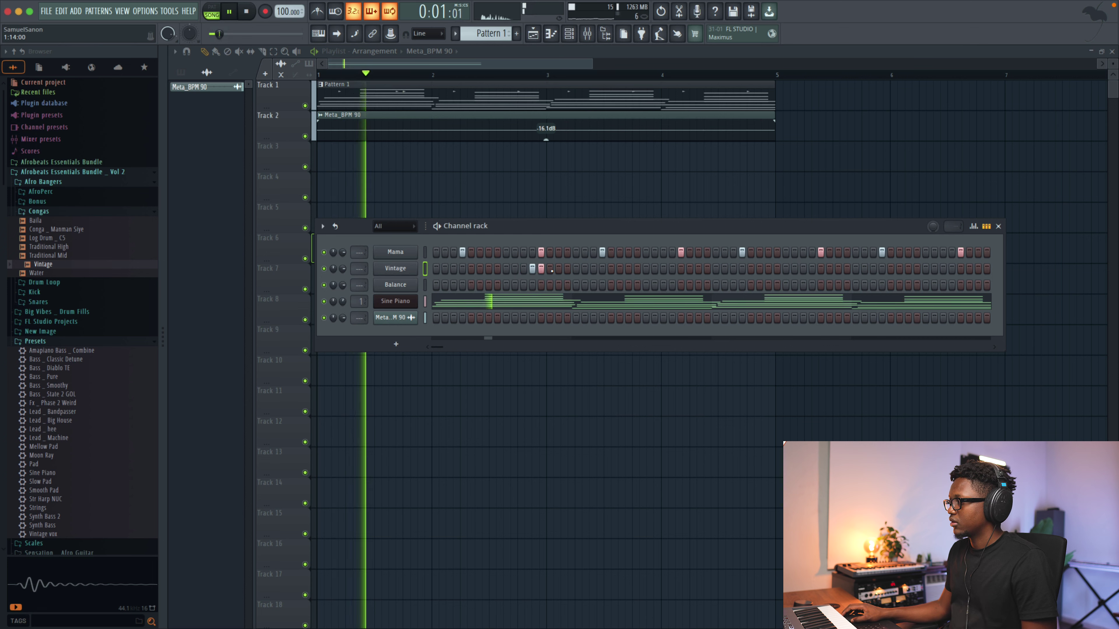
Step: Duplicate the two Vintage hits from bar 1 into bar 3, raise the main swing, and restart playback
right_click(416, 267)
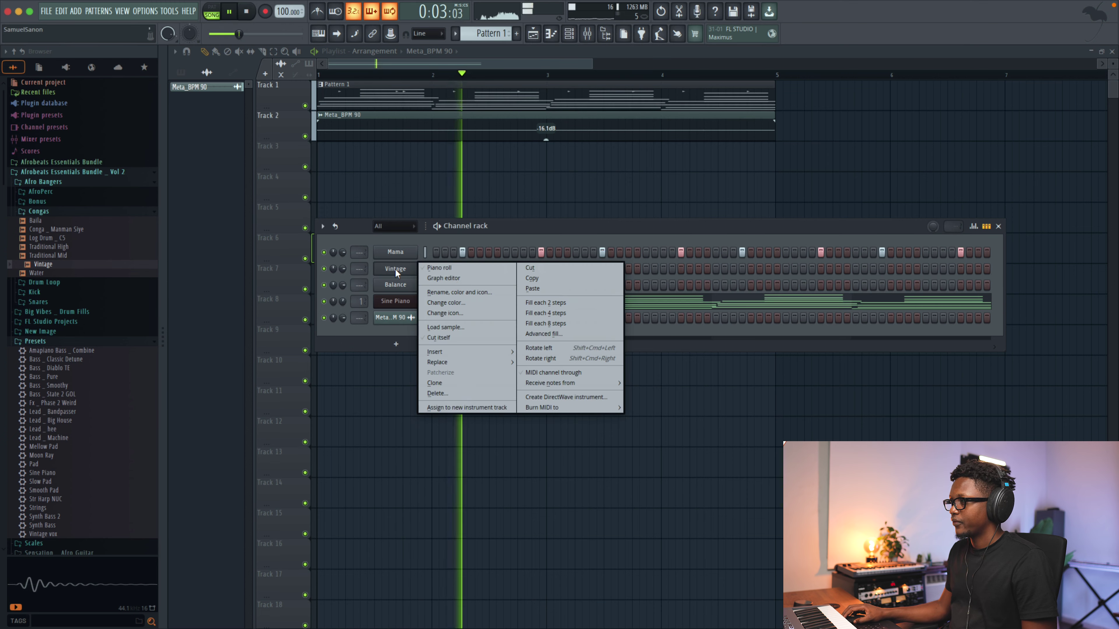
left_click(452, 269)
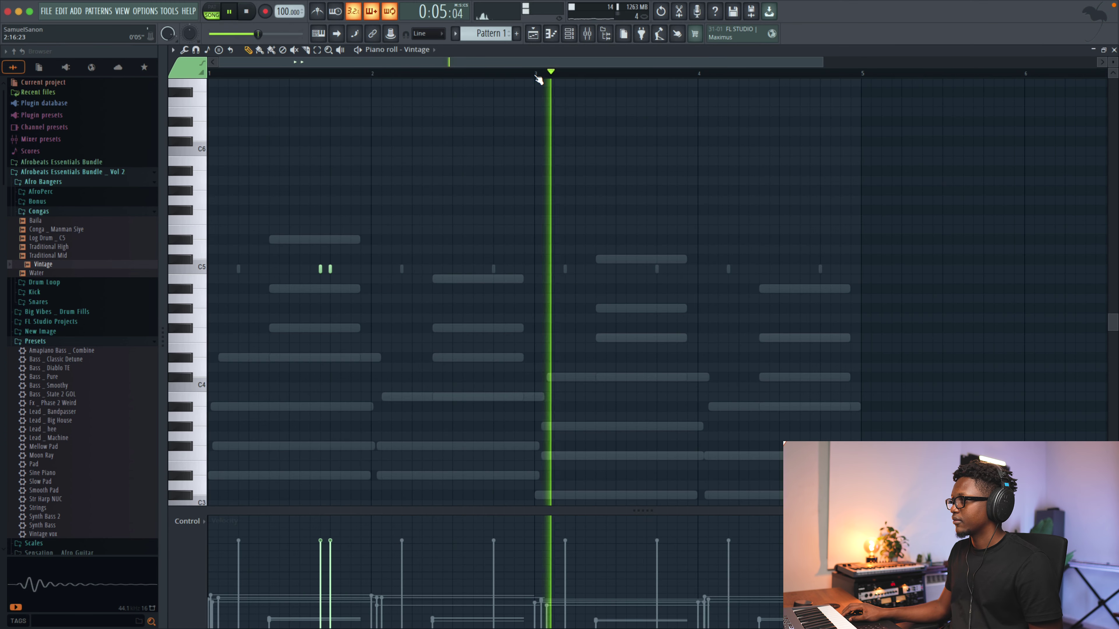
left_click_drag(536, 73, 280, 73)
left_click_drag(536, 73, 862, 73)
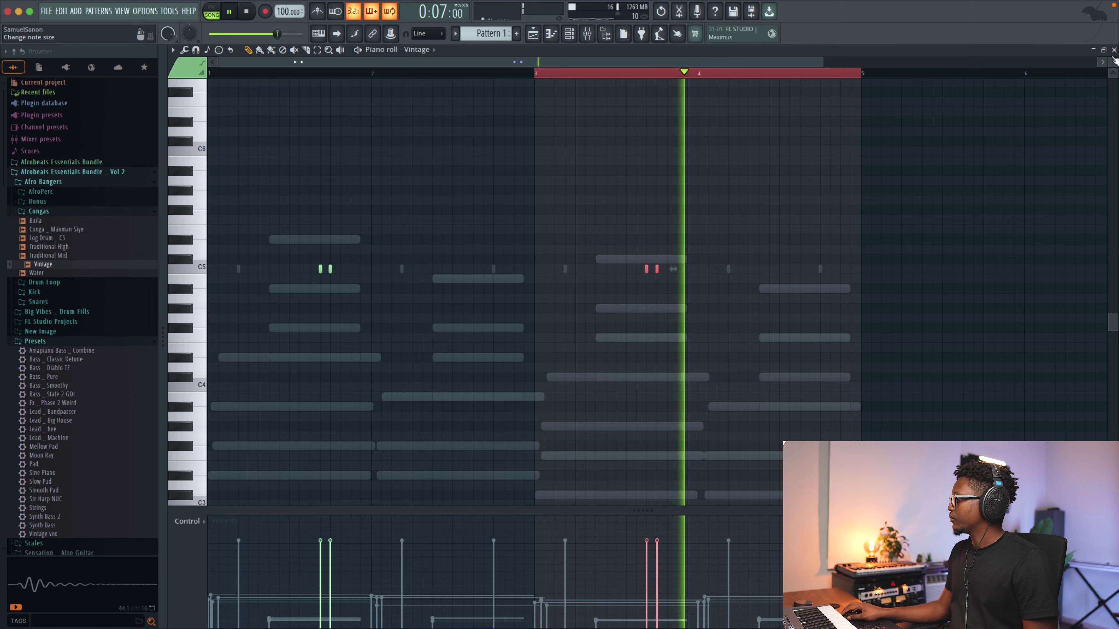
key("space")
key("F7")
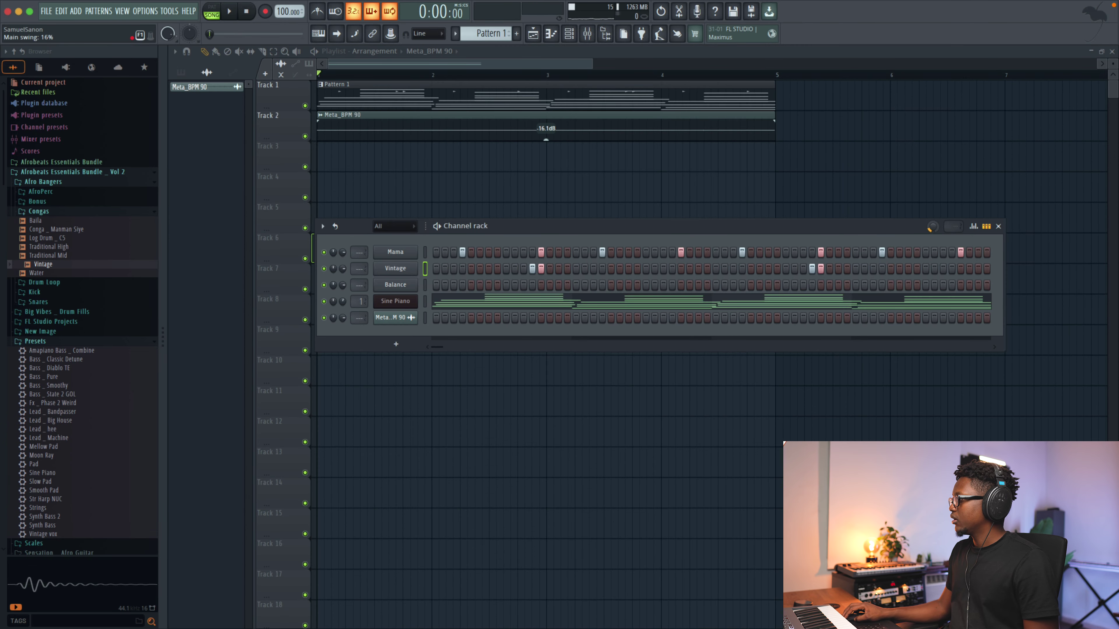
key("space")
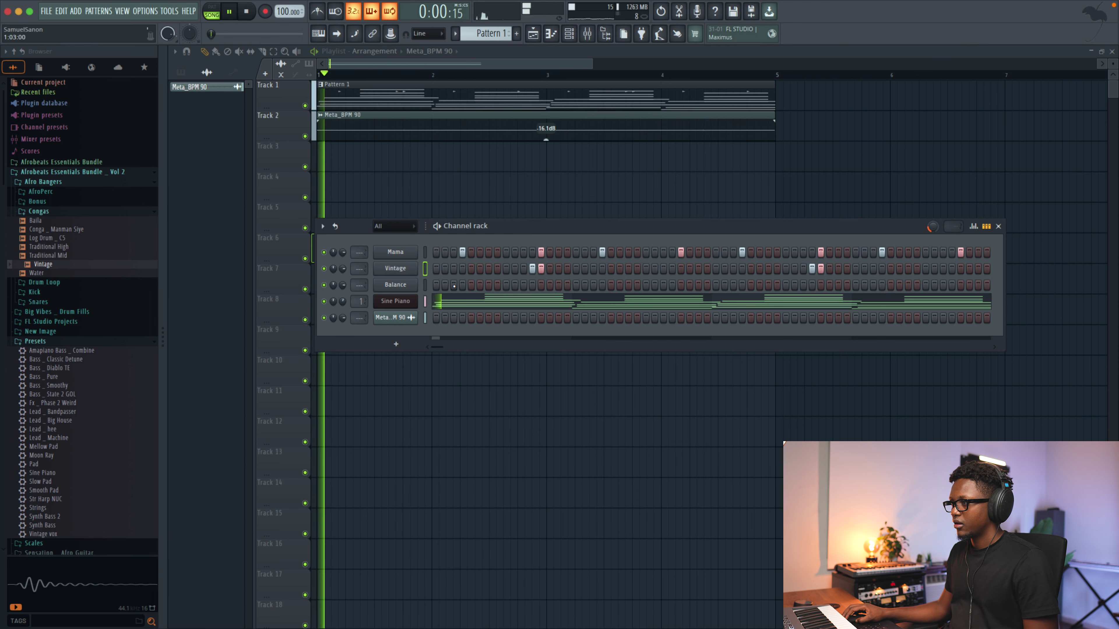
Step: Program Balance hits on step 10 of bars 1 and 3, and stop playback
left_click(514, 285)
left_click(425, 285)
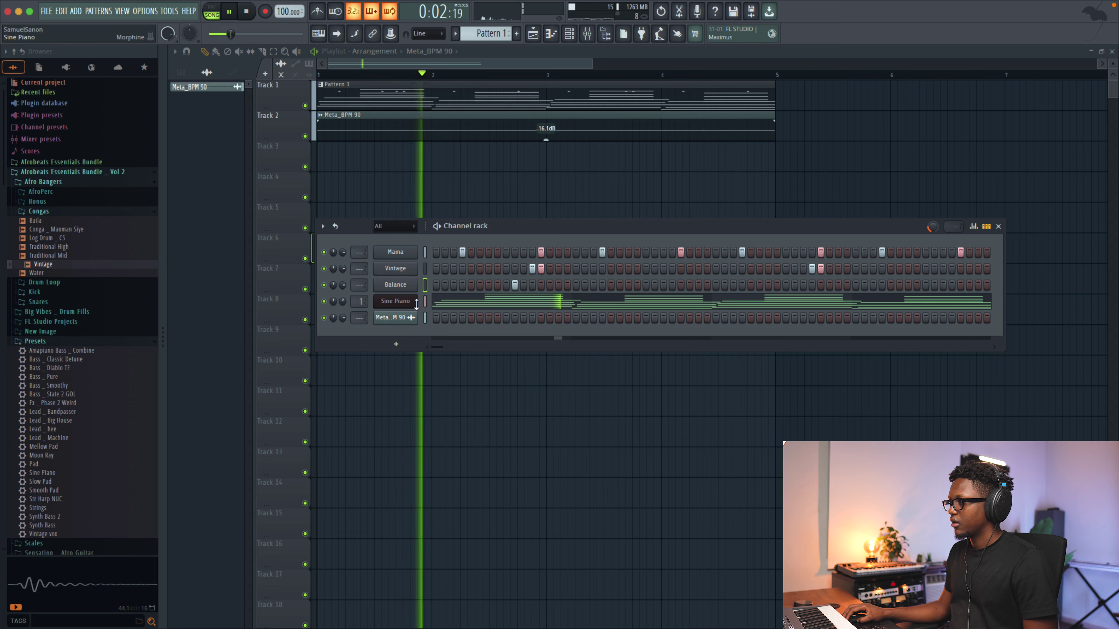
left_click(794, 285)
key("space")
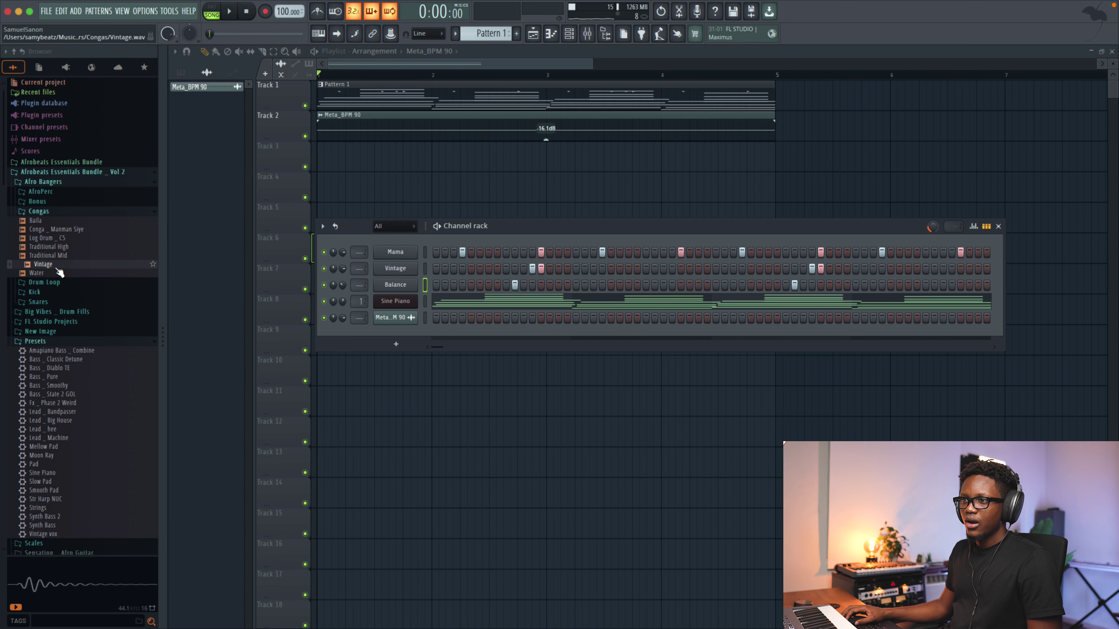
Step: Audition the Kick folder samples and add Du Lourd as a channel at the top of the channel rack
left_click(42, 293)
left_click(41, 309)
left_click(42, 319)
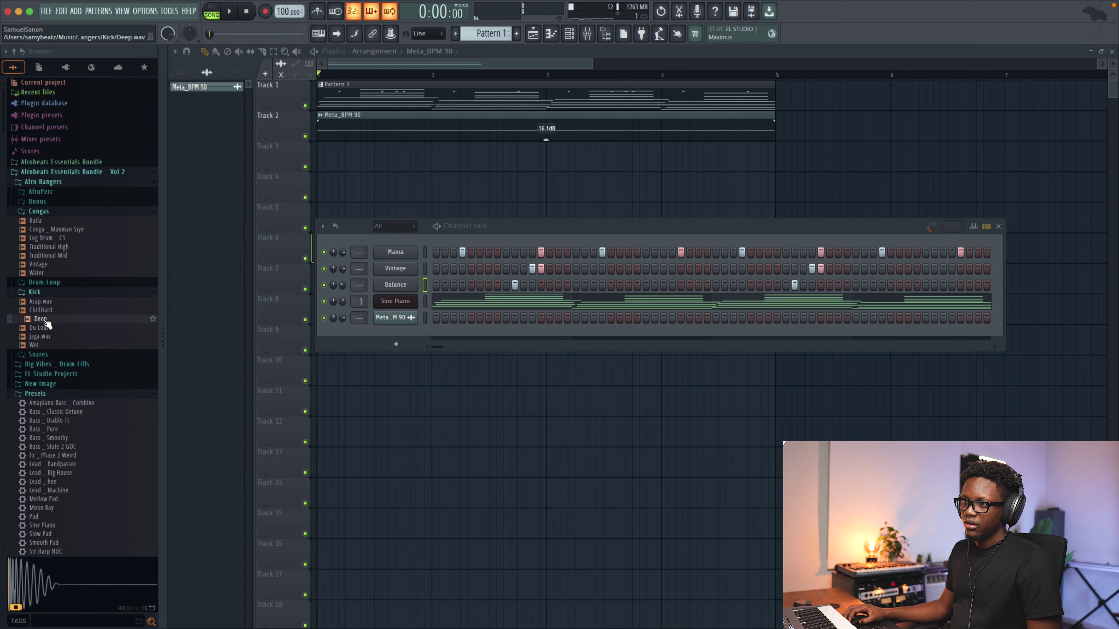
left_click(49, 329)
left_click_drag(47, 331, 95, 325)
left_click_drag(407, 248, 407, 243)
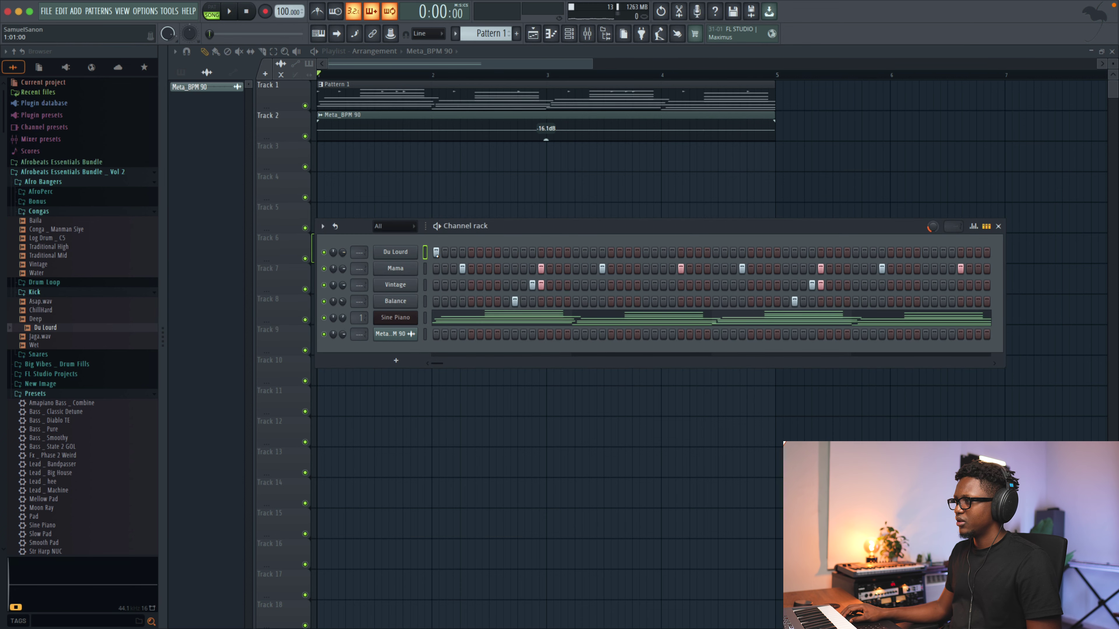
Step: Program Du Lourd kick hits on step 7 of bar 1, step 9 of bar 2, and steps 1 and 7 of bar 3 during playback
key("space")
left_click(506, 252)
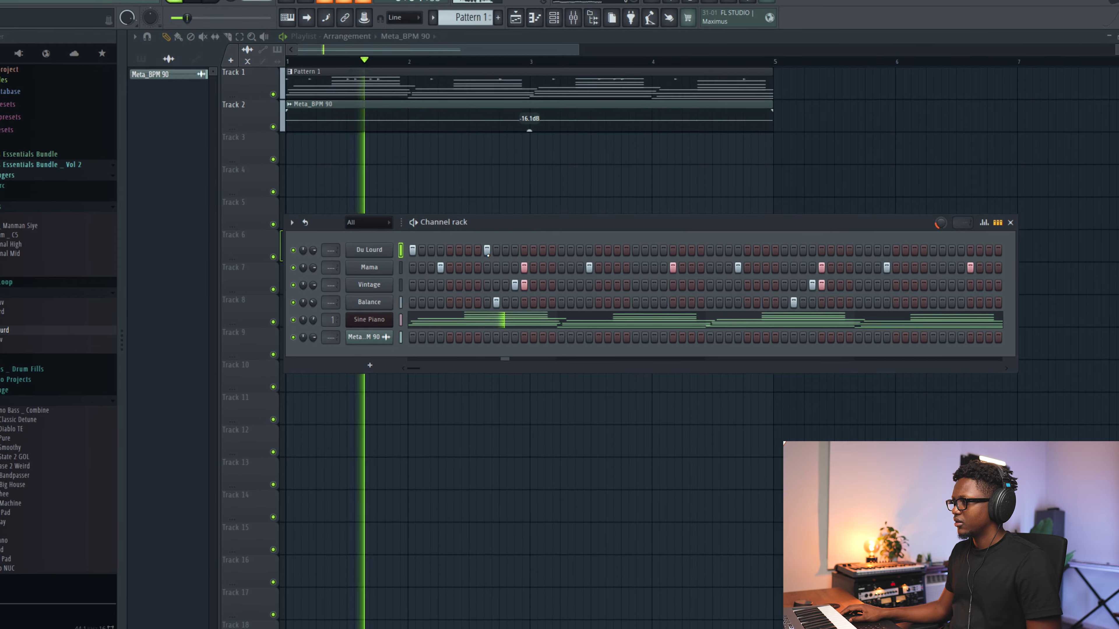
left_click(487, 250)
left_click(478, 250)
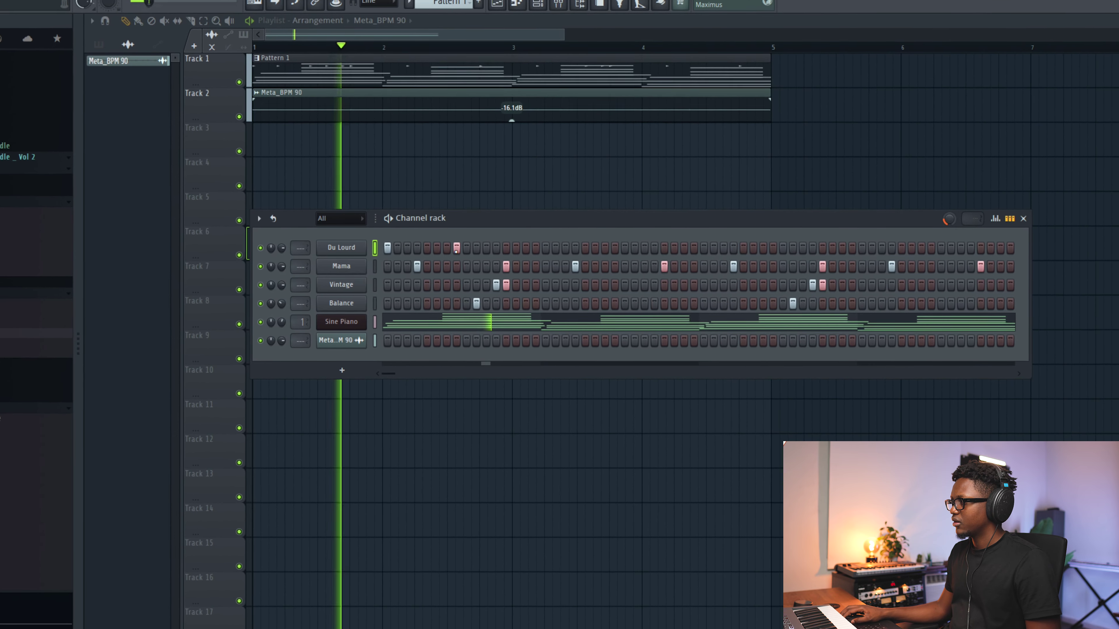
left_click(457, 249)
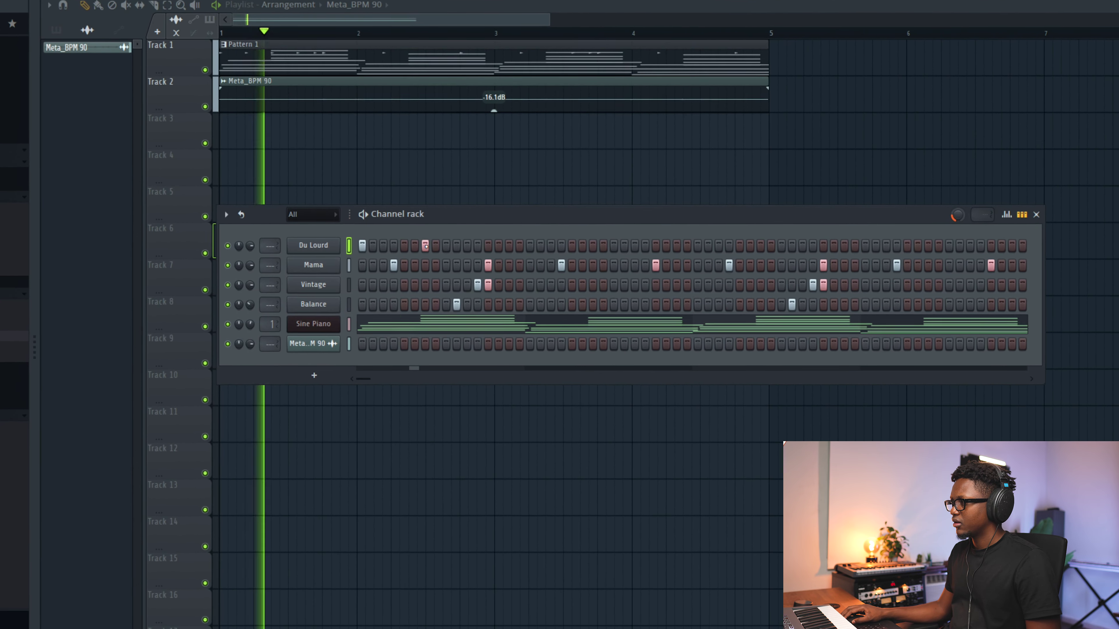
left_click(427, 247)
left_click(603, 243)
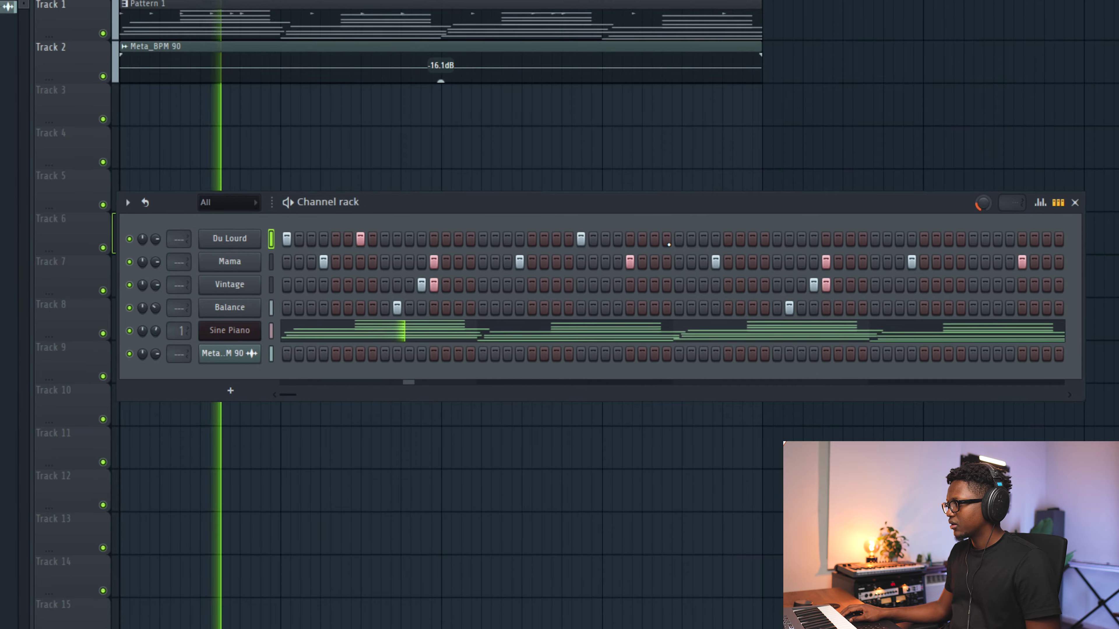
left_click(667, 240)
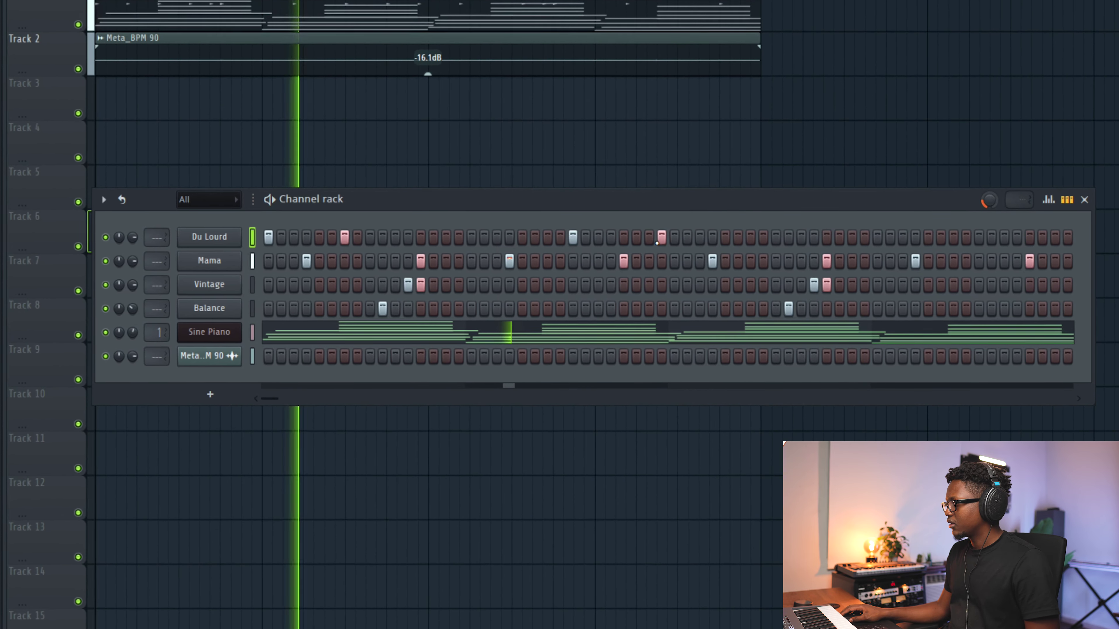
left_click(658, 240)
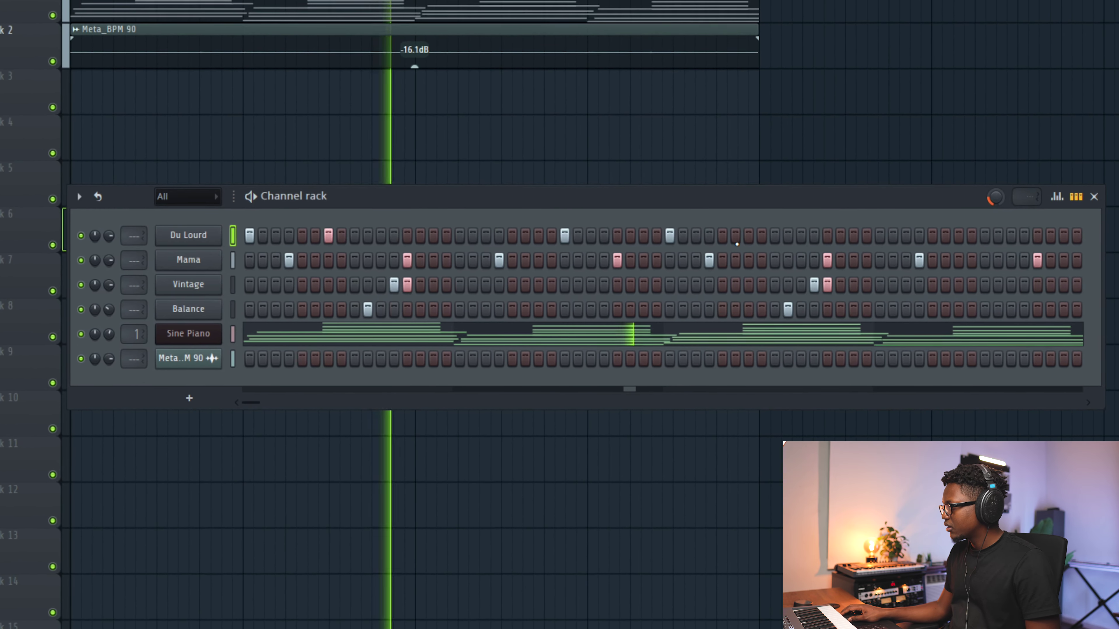
left_click(748, 236)
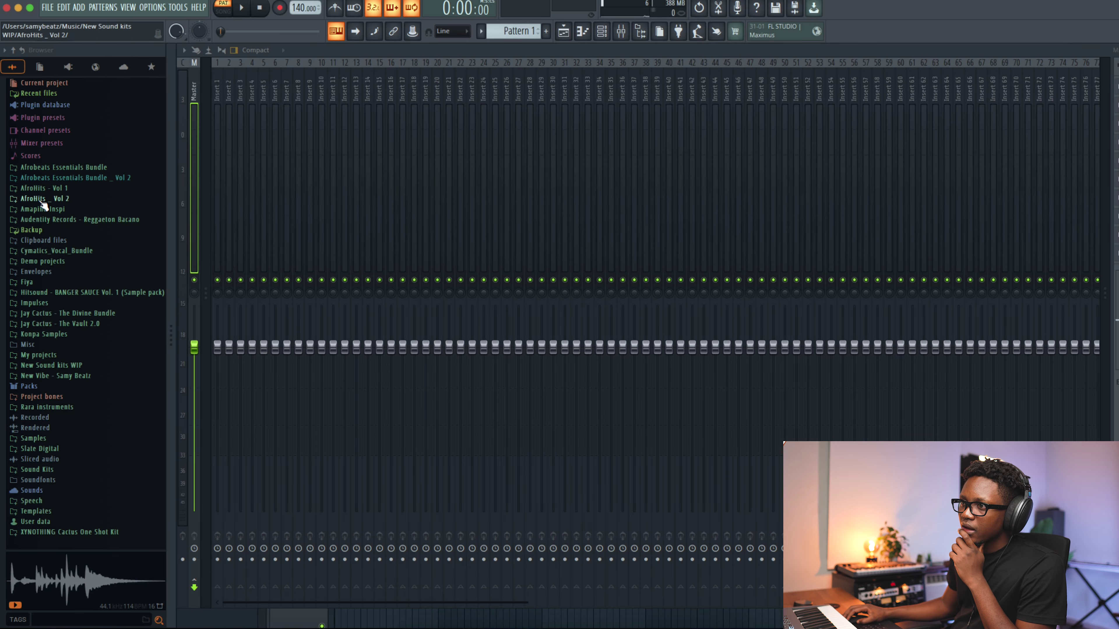
Step: Open the topmost autosaved project in the Backup folder
left_click(43, 230)
right_click(84, 241)
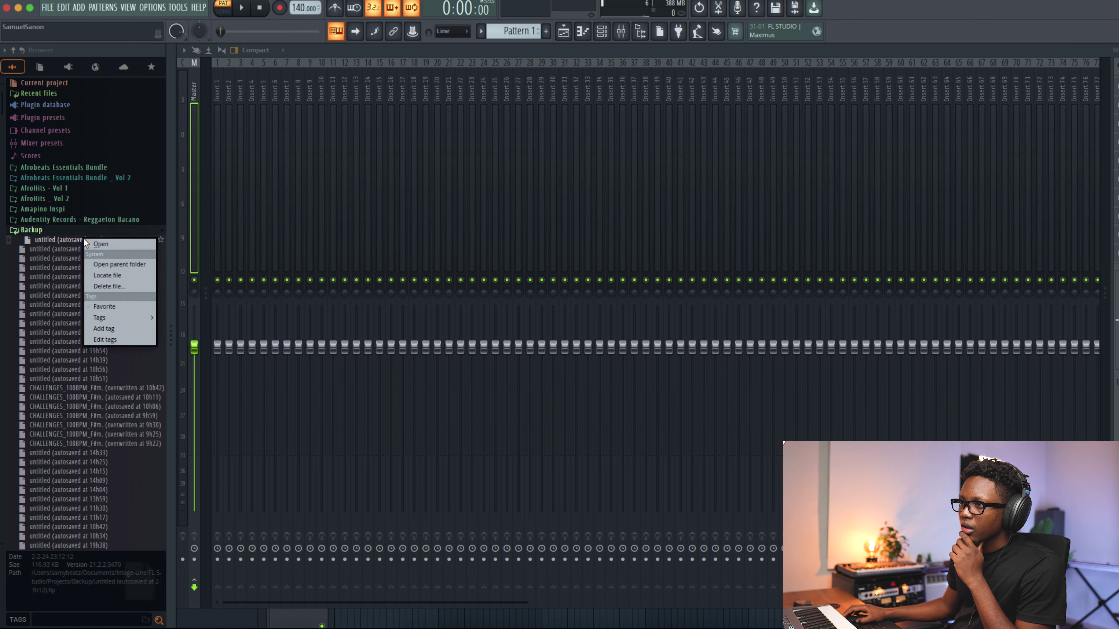
left_click(129, 243)
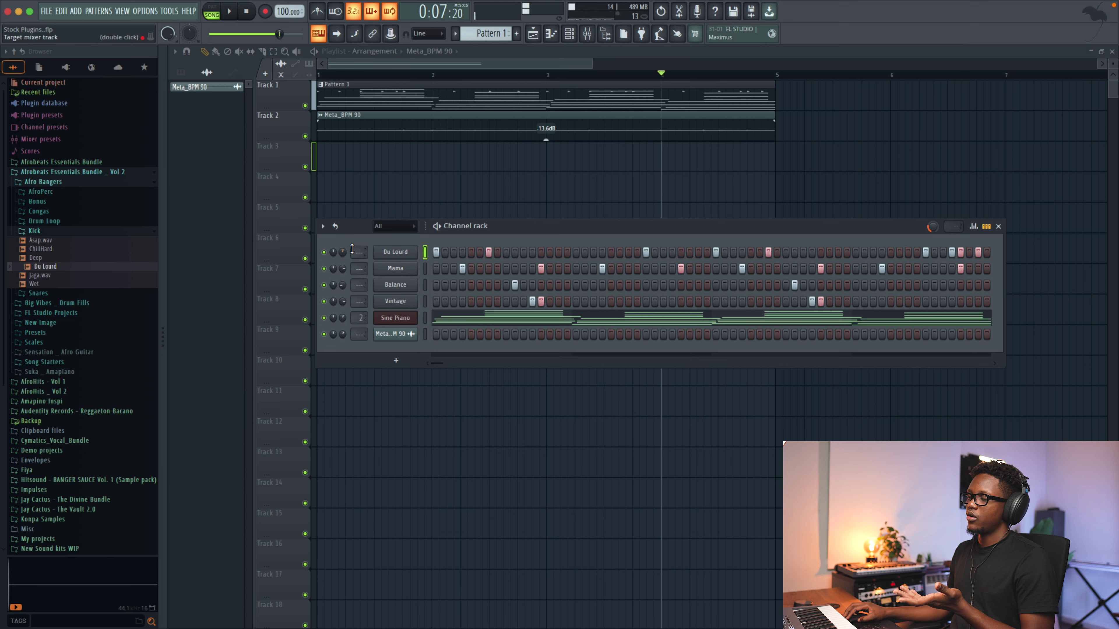
Step: Add a FLEX channel, load the Close Grand preset from the Essential Pianos pack, and close the plugin window
left_click(405, 365)
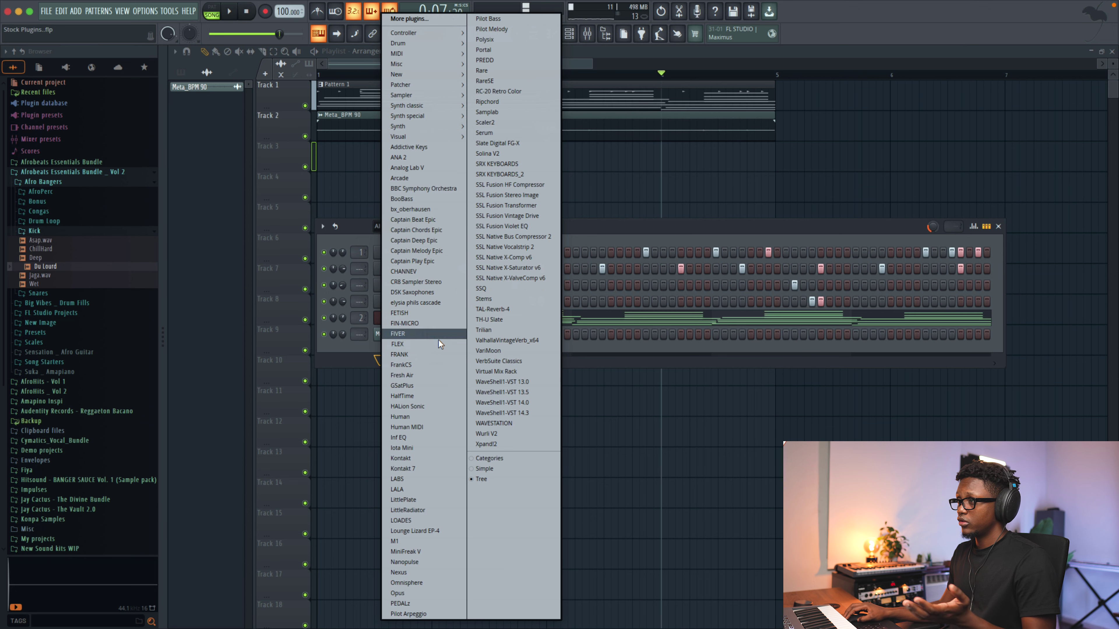
mouse_move(427, 87)
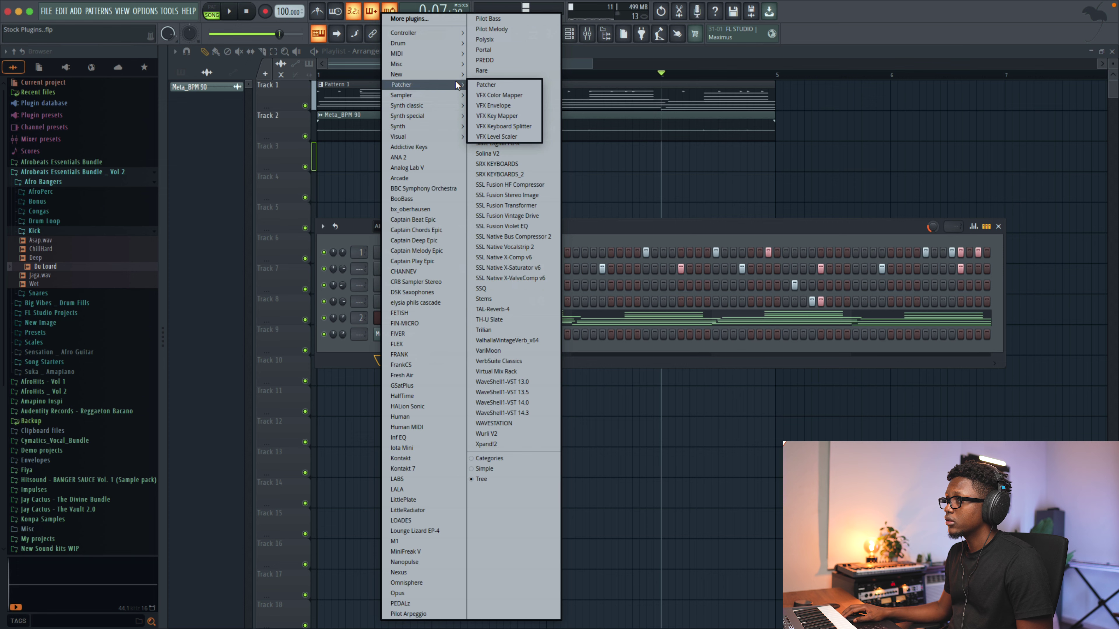
mouse_move(449, 105)
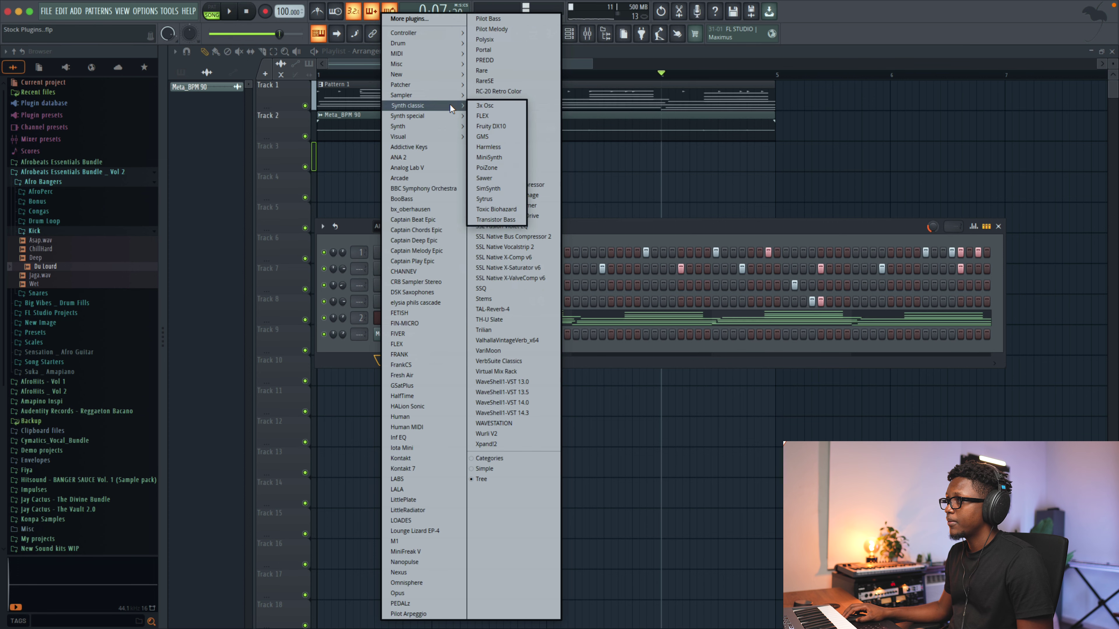
left_click(482, 116)
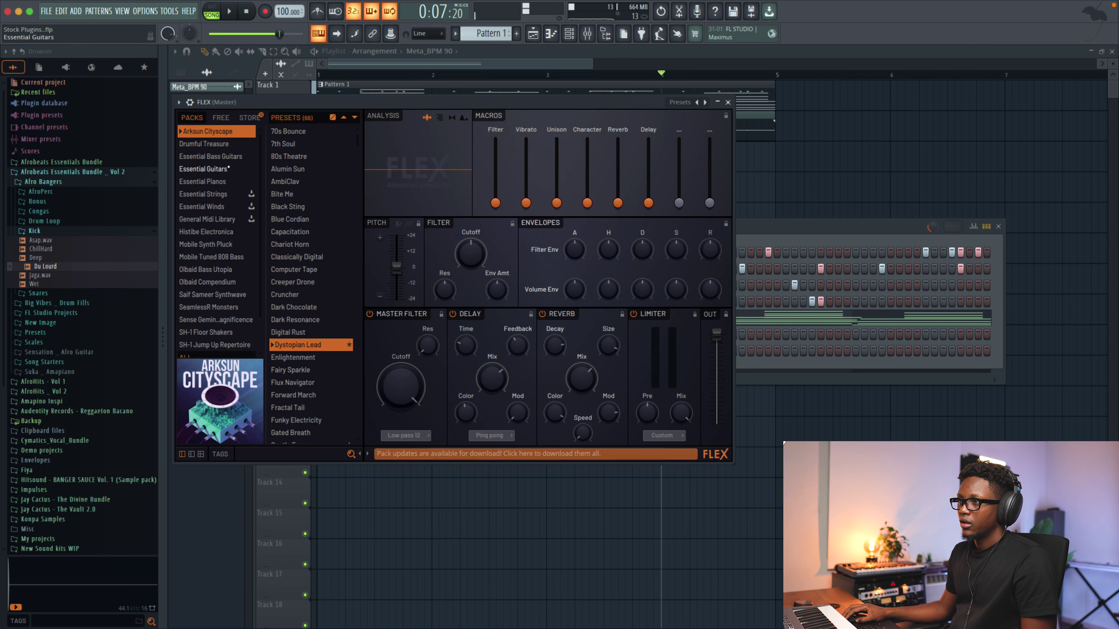
left_click(207, 181)
left_click(287, 168)
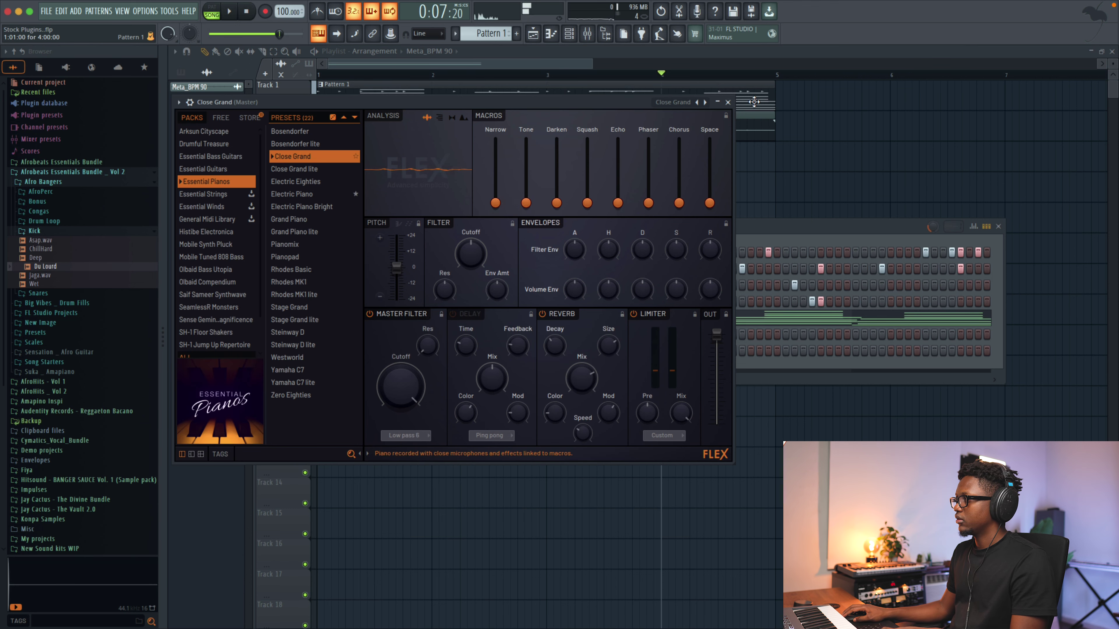
left_click(728, 102)
Step: Select and copy the three upper, shorter chord notes in each of the four bars of the Sine Piano part
left_click(523, 319)
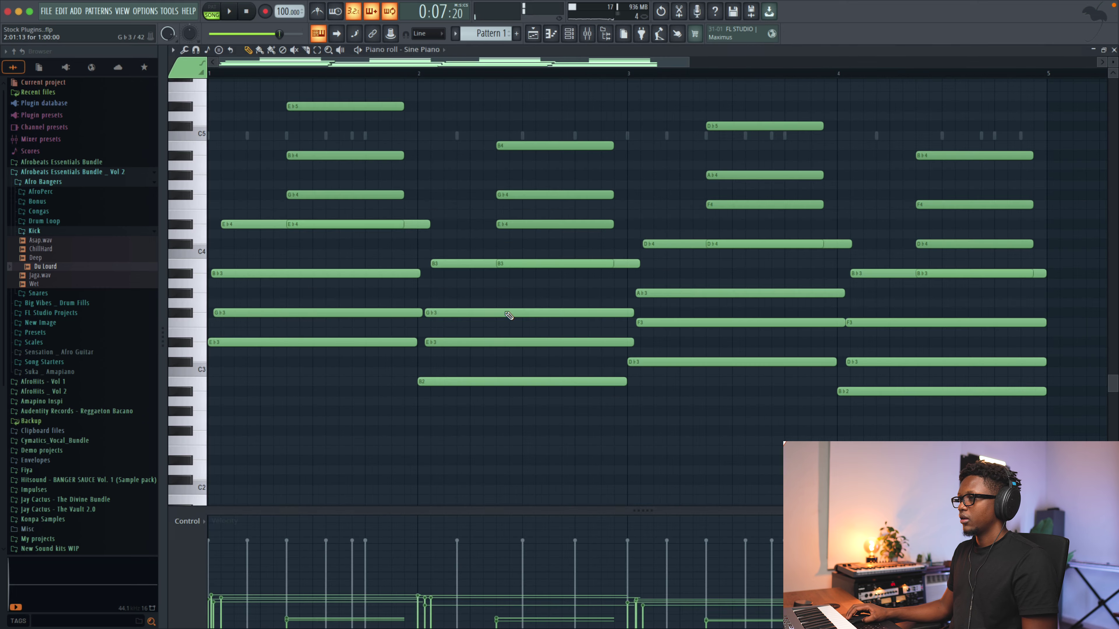
left_click_drag(319, 102, 348, 214)
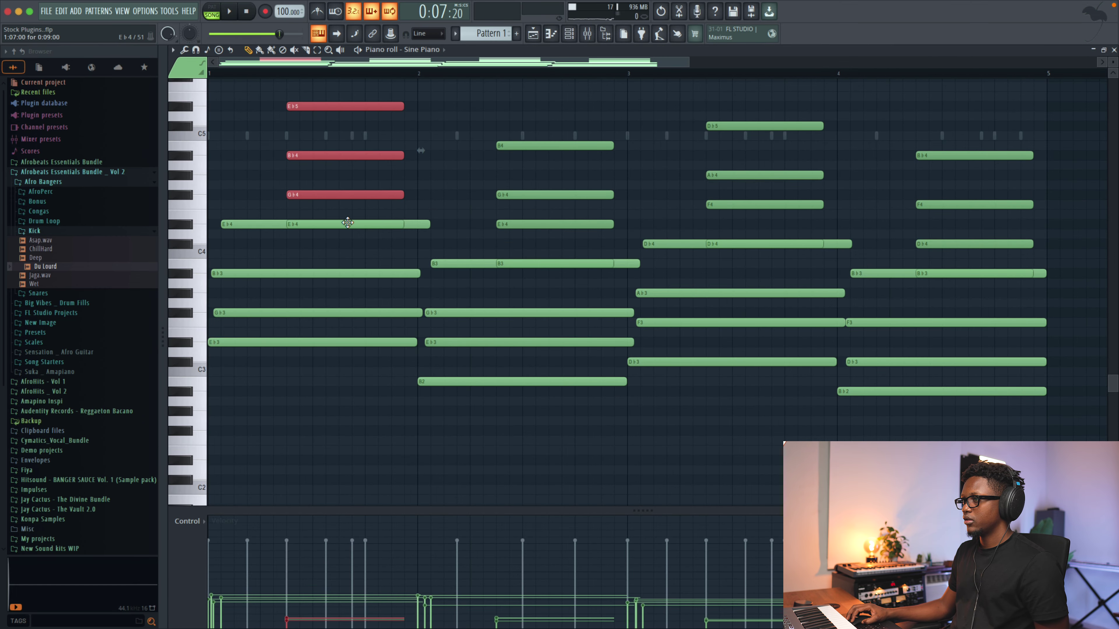
left_click_drag(553, 113, 549, 240)
left_click_drag(725, 102, 768, 232)
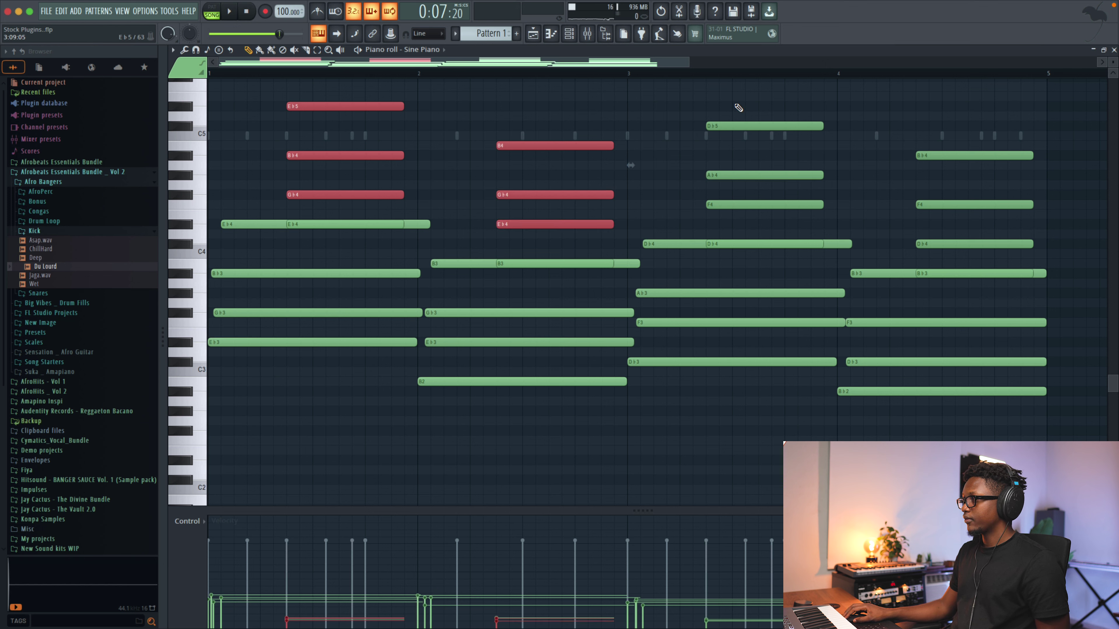
left_click_drag(744, 139, 748, 107)
left_click_drag(989, 258, 944, 130)
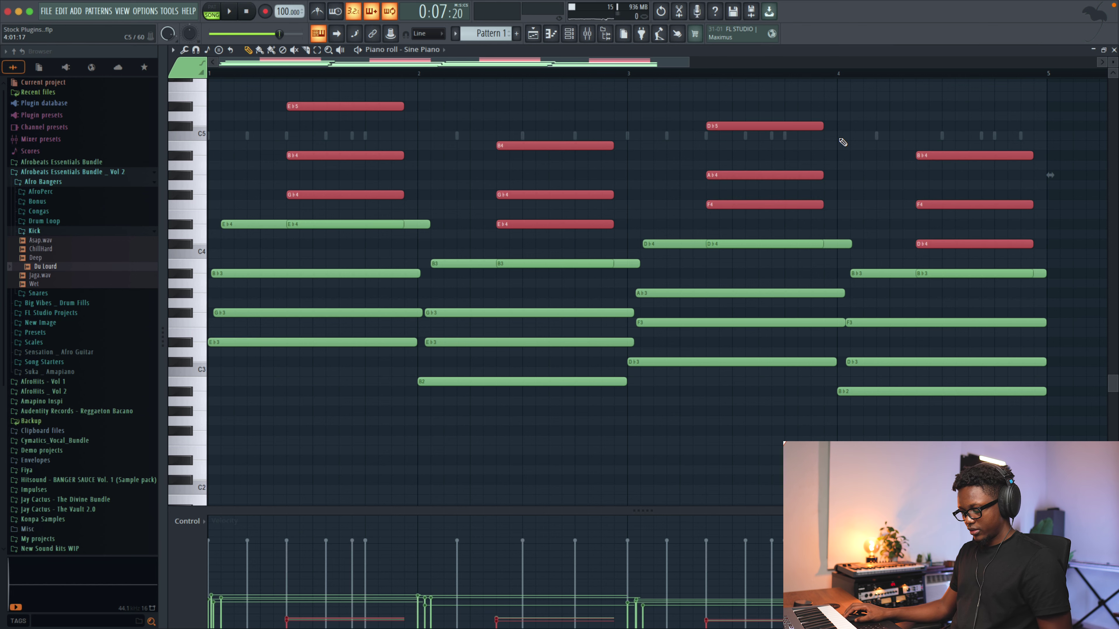
Step: Paste the copied chord notes into the Close Grand piano roll and transpose them down one octave
key("F5")
right_click(387, 352)
left_click(431, 349)
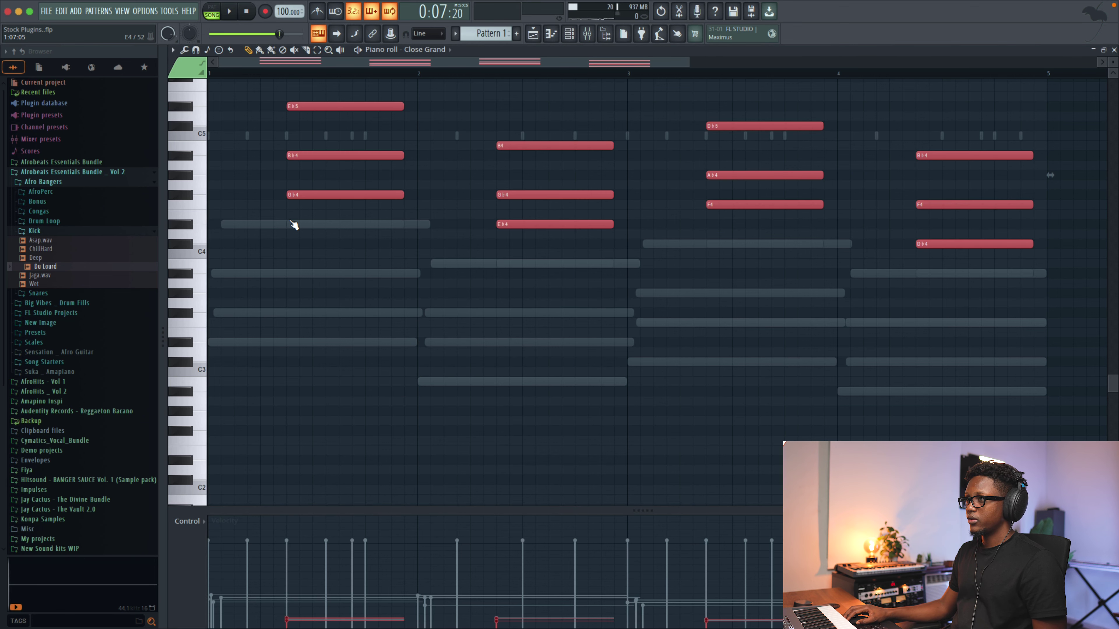
key("ctrl+Down")
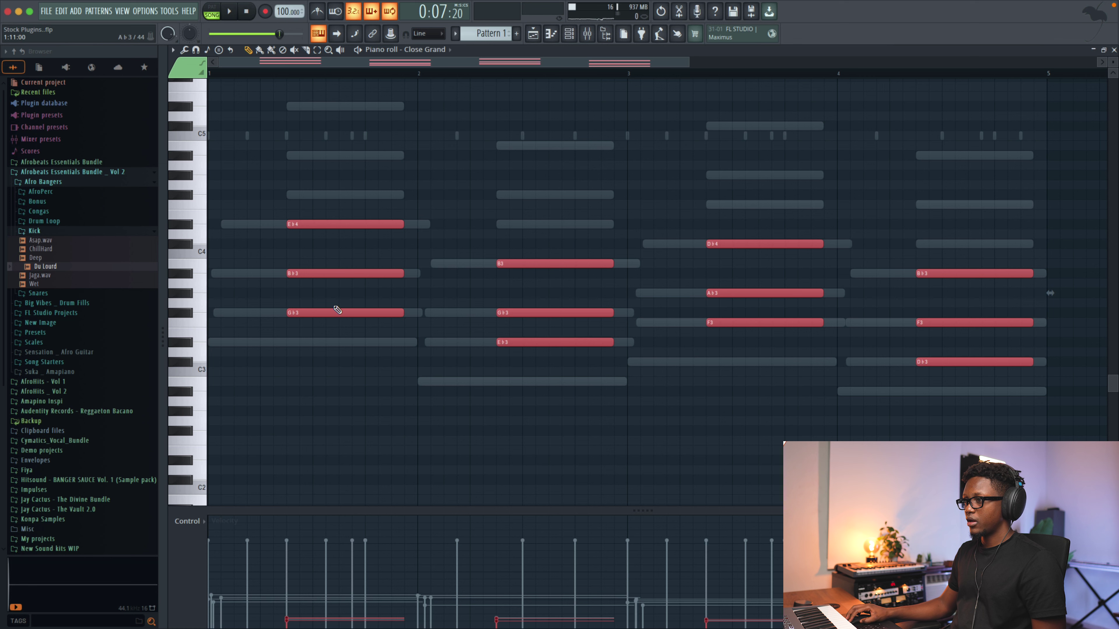
Step: Add a bass note under each Close Grand chord, E♭3, B2, D♭3 and B♭2, matching the chord's length
left_click(290, 343)
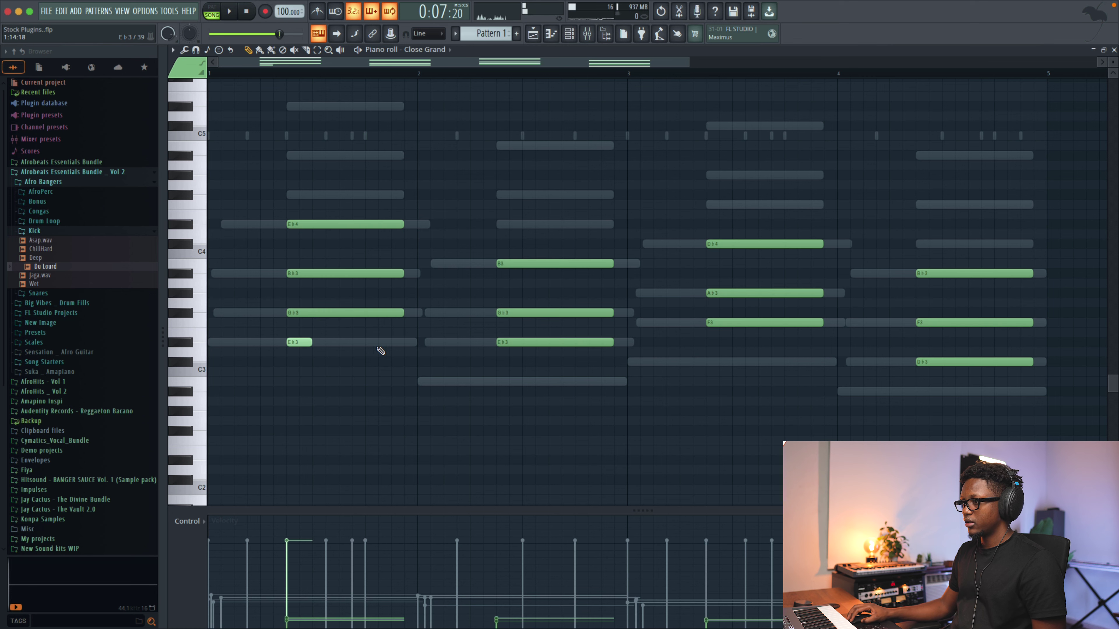
left_click(296, 343)
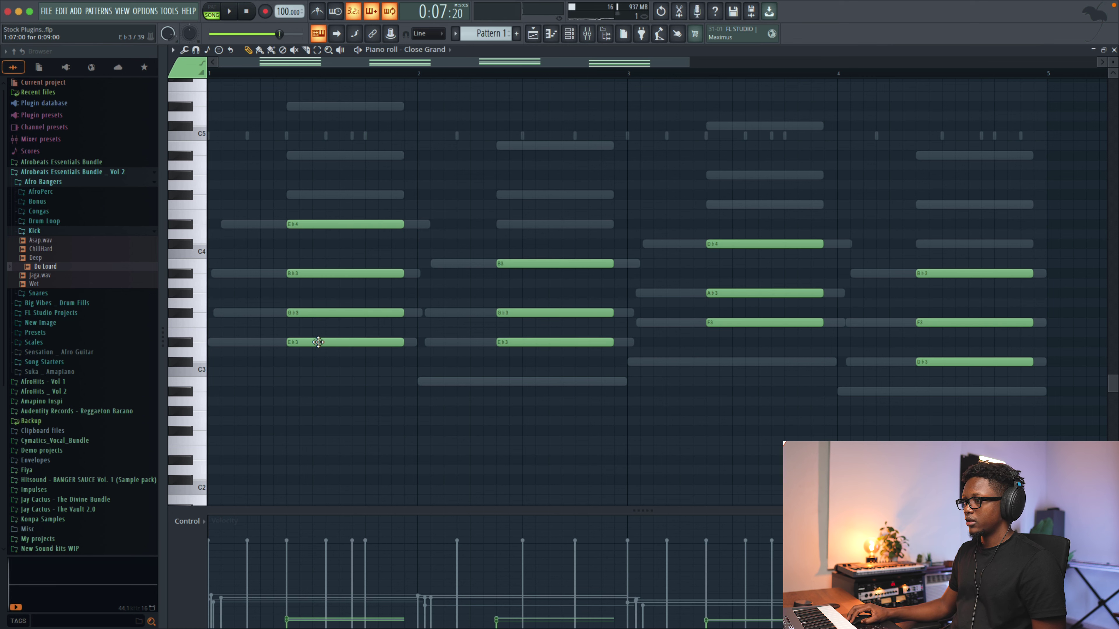
left_click(500, 383)
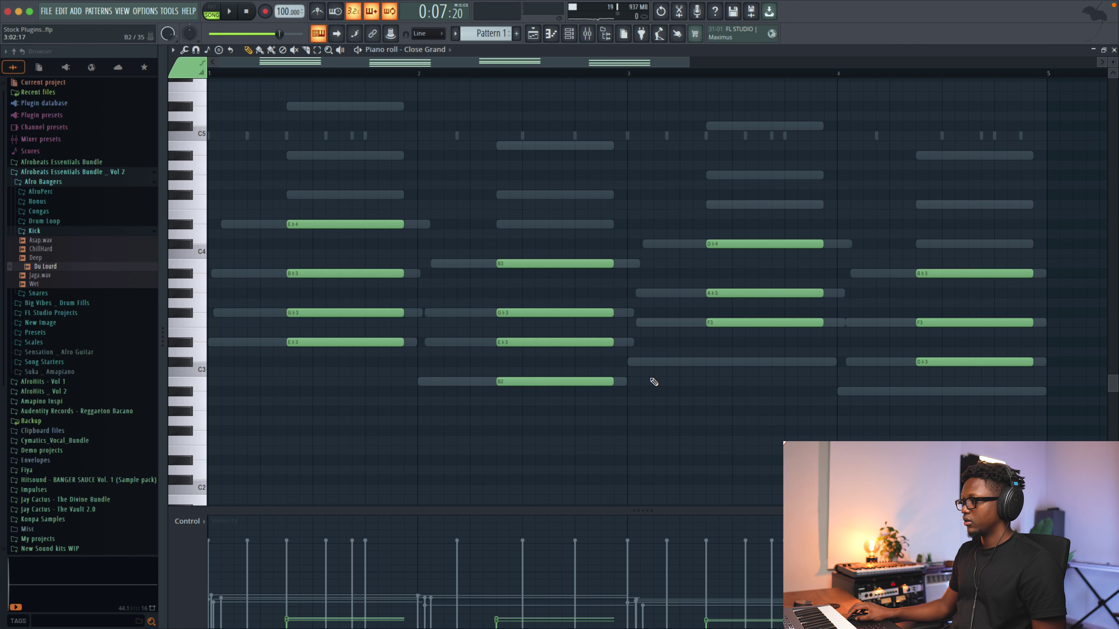
left_click(921, 393)
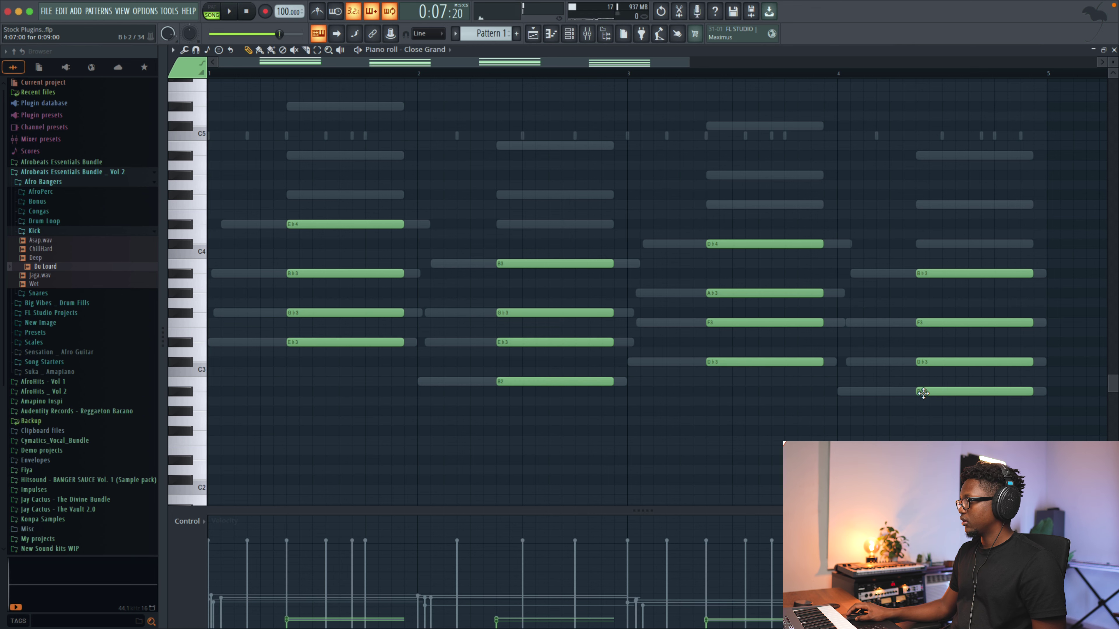
Step: Turn all the Close Grand chords into one-step stabs at the start of each bar and transpose them up one octave
left_click_drag(986, 428, 253, 181)
left_click_drag(409, 224, 220, 223)
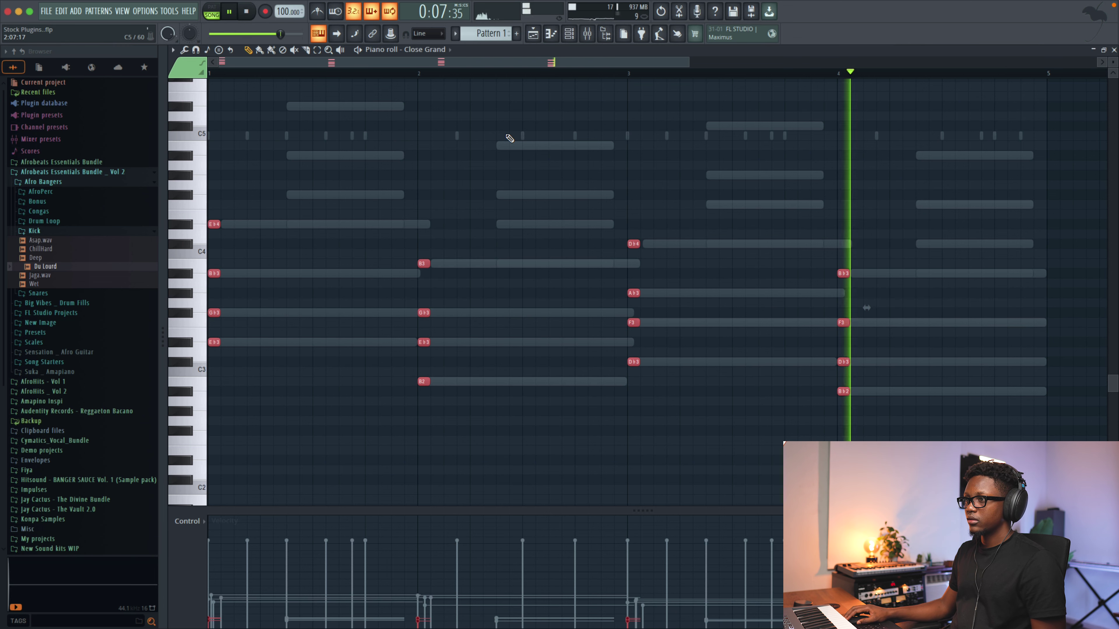
key("space")
key("space")
key("space")
key("ctrl+Up")
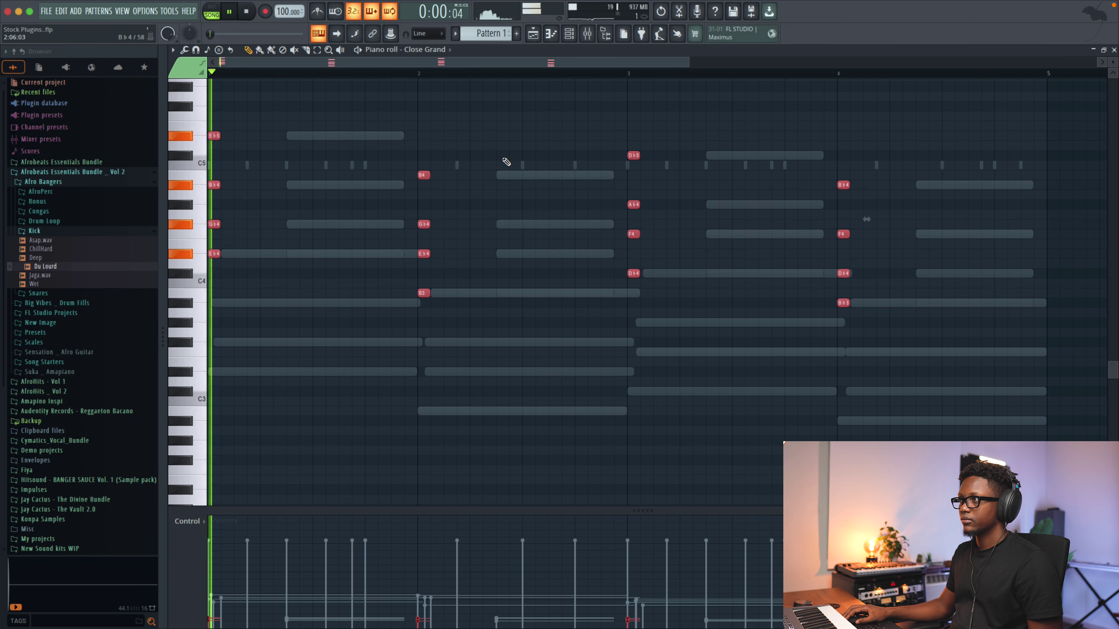
Step: Set the snap to 1/2 step and shorten all the Close Grand chord stabs to half a step
left_click(423, 35)
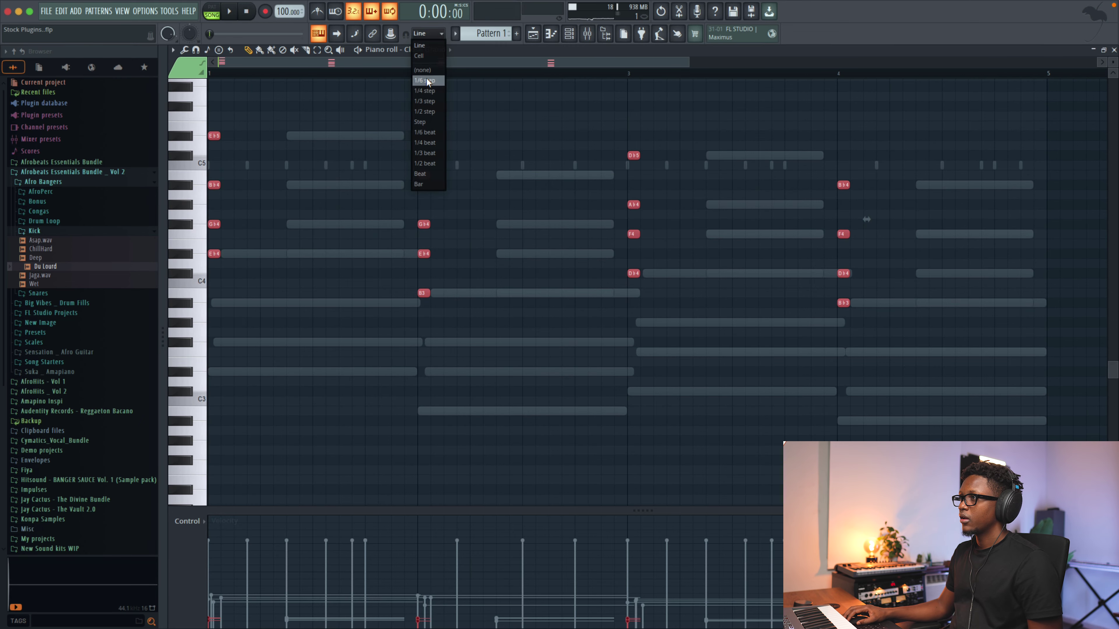
left_click(427, 112)
left_click_drag(688, 62, 528, 91)
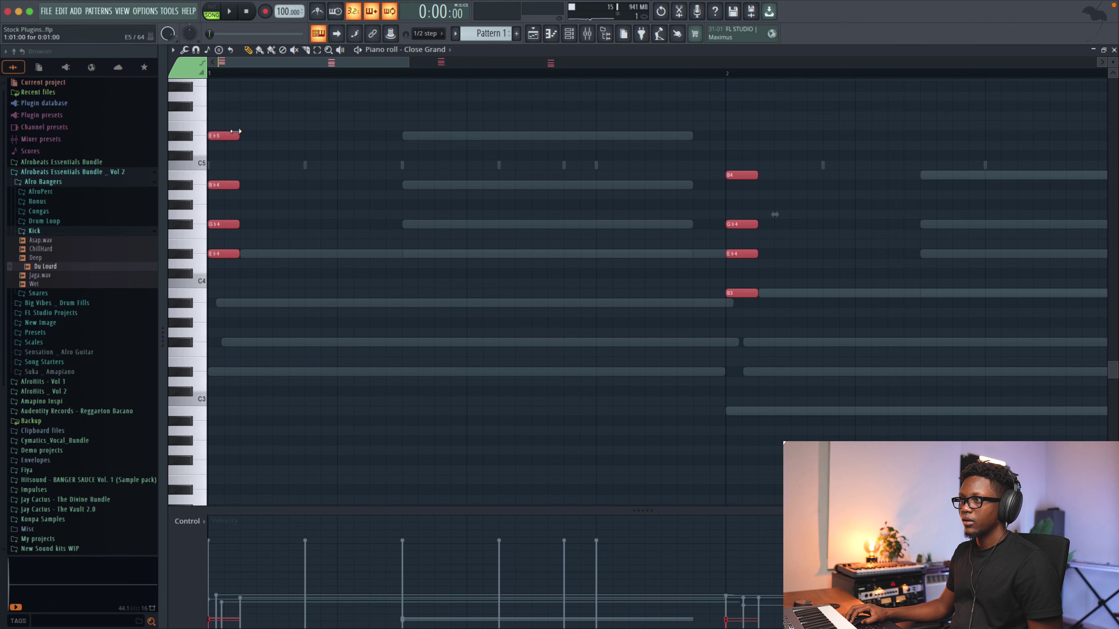
left_click_drag(240, 137, 229, 135)
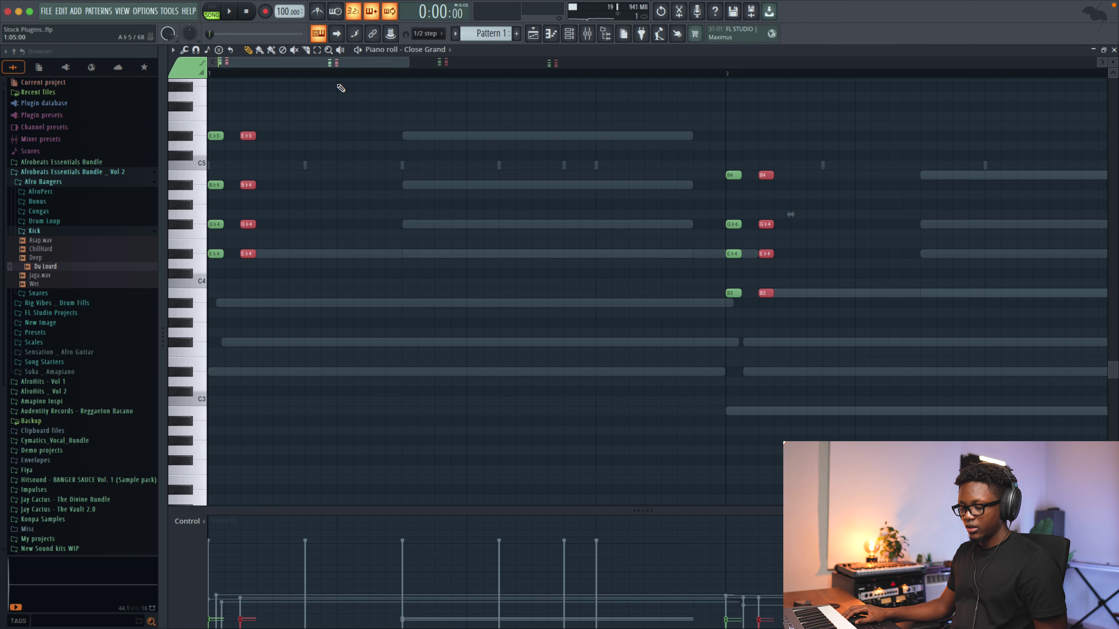
Step: Duplicate the chord stabs within every bar so they fall on steps 1, 2, 5, 6, 10, 11, 14 and 15, and play the result
key("ctrl+a")
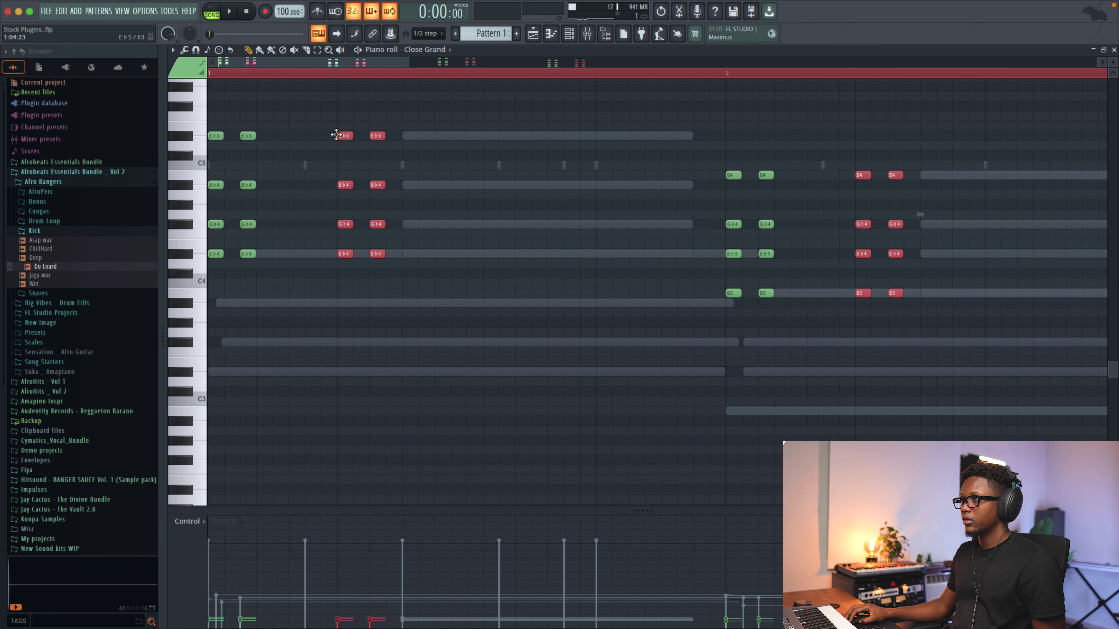
key("space")
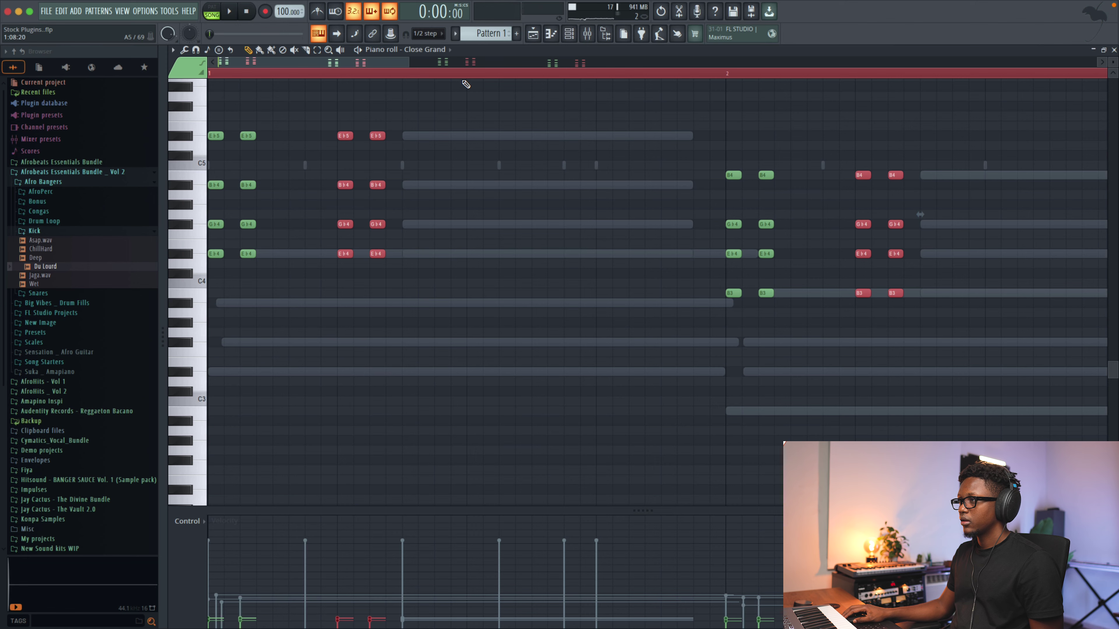
left_click_drag(211, 137, 489, 143, "shift")
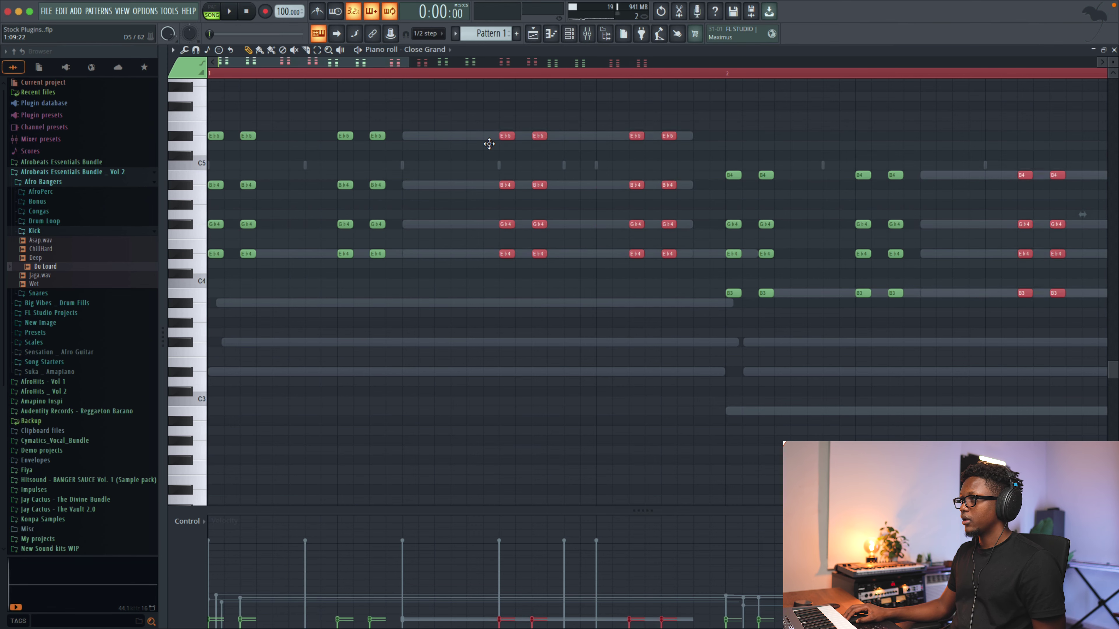
key("space")
scroll(594, 110, "down", 3)
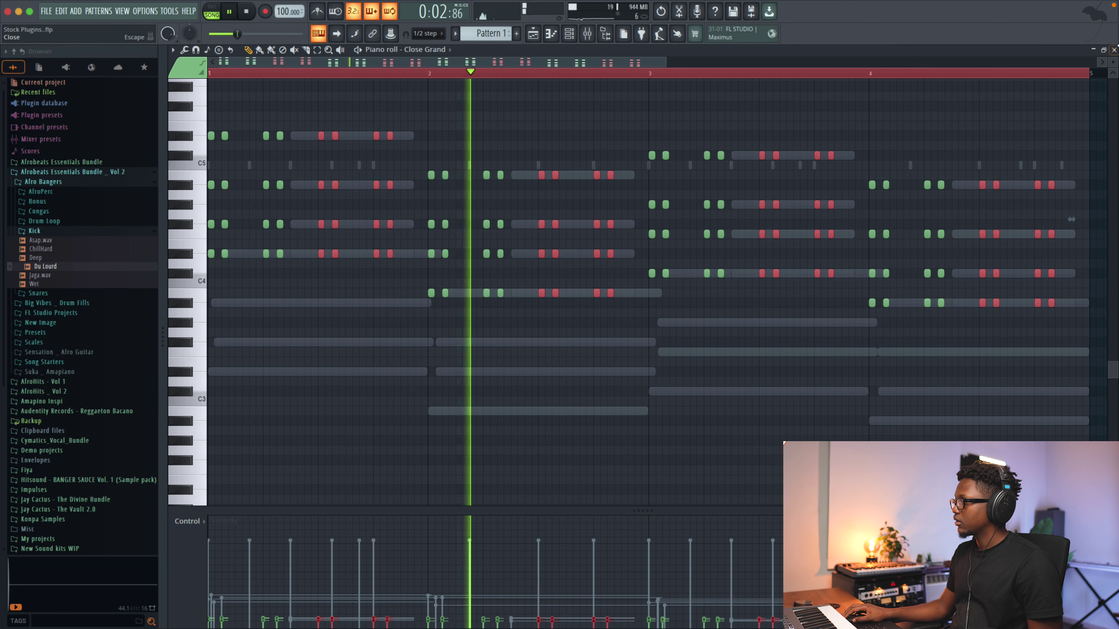
key("F5")
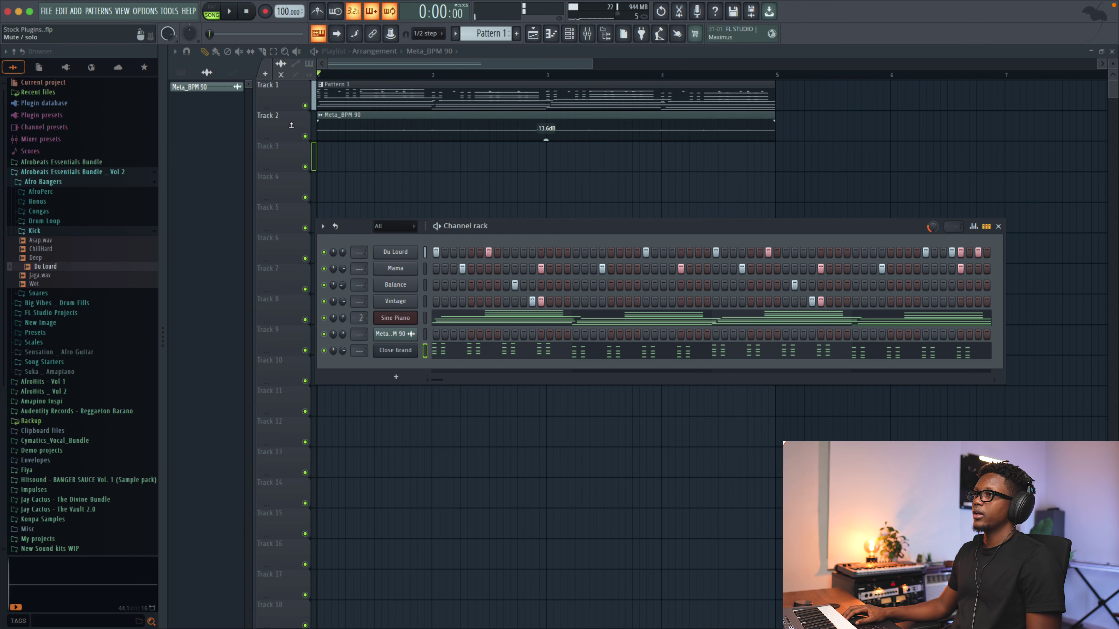
key("space")
Step: Review the audio device settings and close them, and look over the sample folders in the browser
left_click(148, 18)
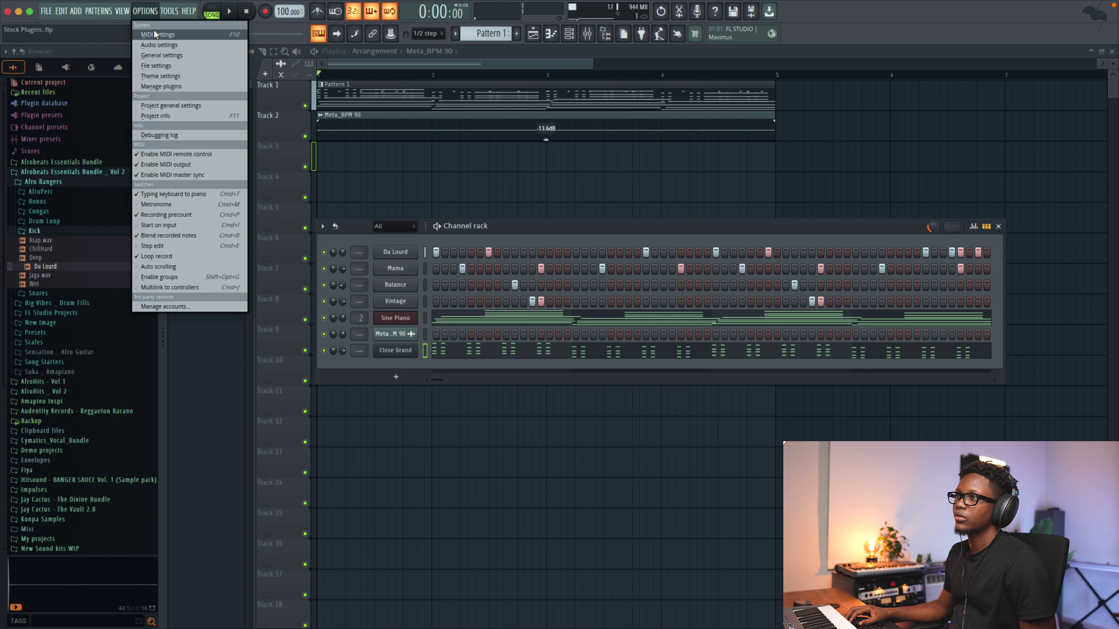
left_click(167, 45)
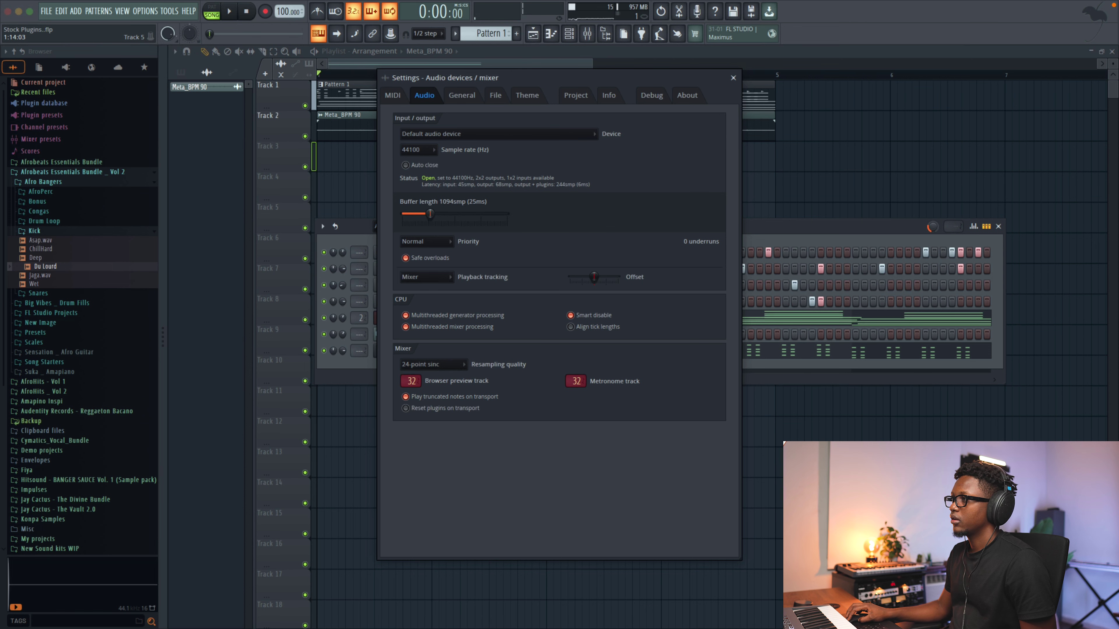
left_click(733, 79)
scroll(76, 289, "down", 1)
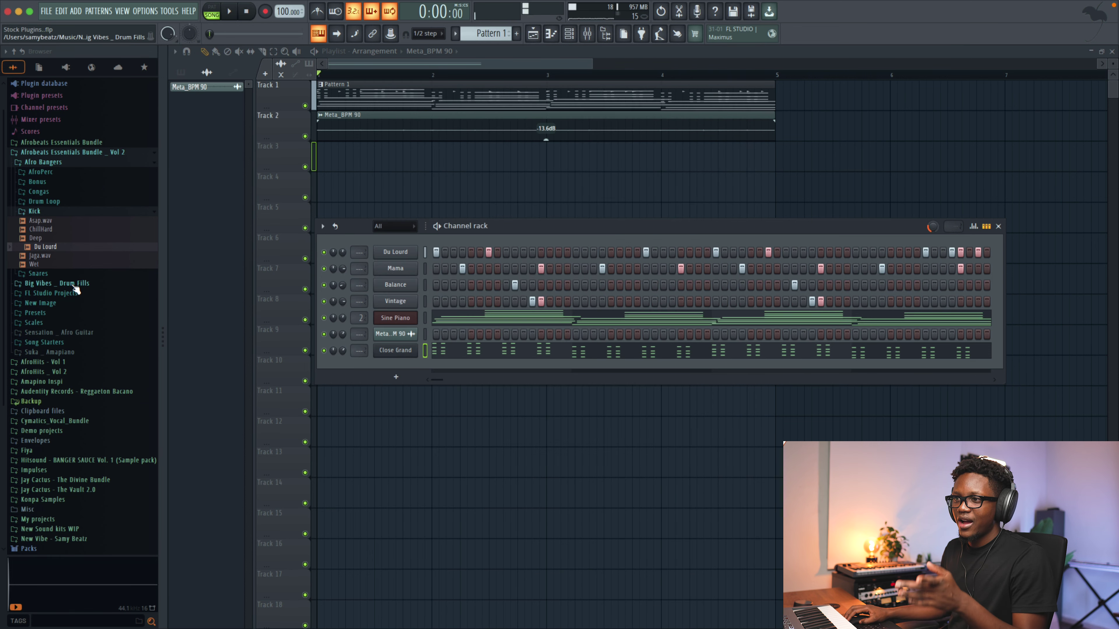
scroll(49, 271, "up", 1)
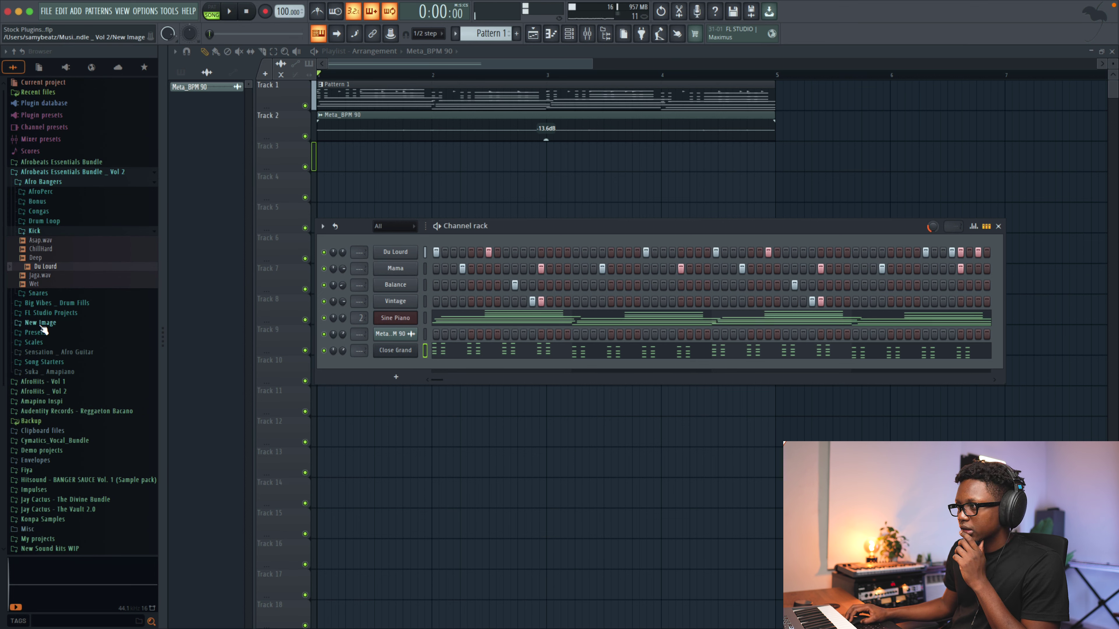
Step: Clone the Sine Piano channel and close the clone's plugin window
right_click(402, 324)
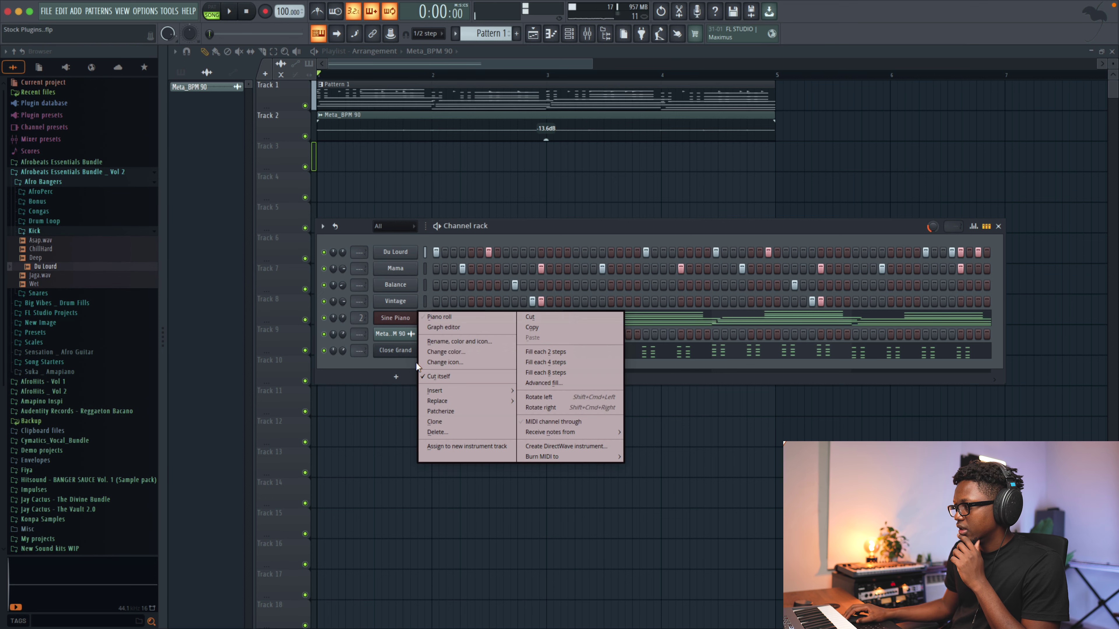
left_click(436, 422)
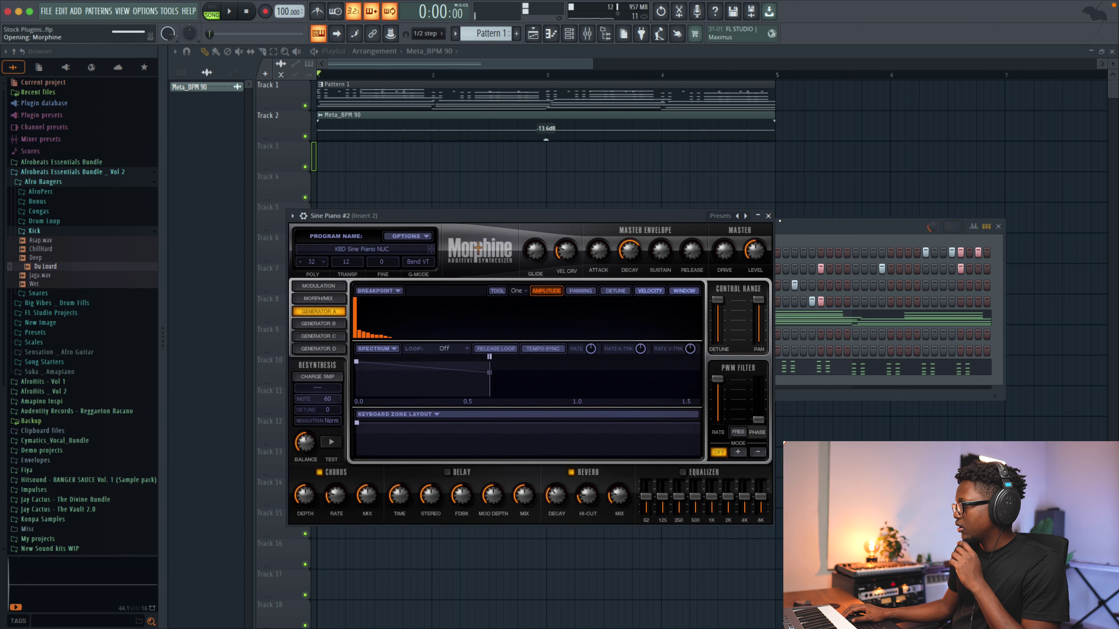
left_click(769, 216)
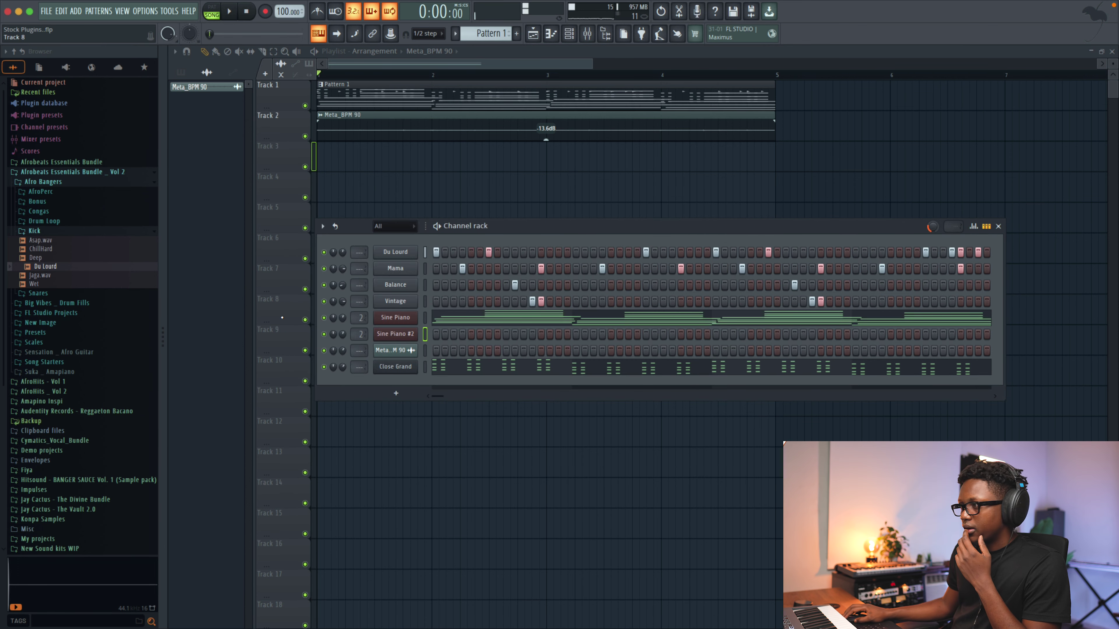
Step: Rehearse over the beat and record a four-bar single-note melody on the cloned Sine Piano channel
key("space")
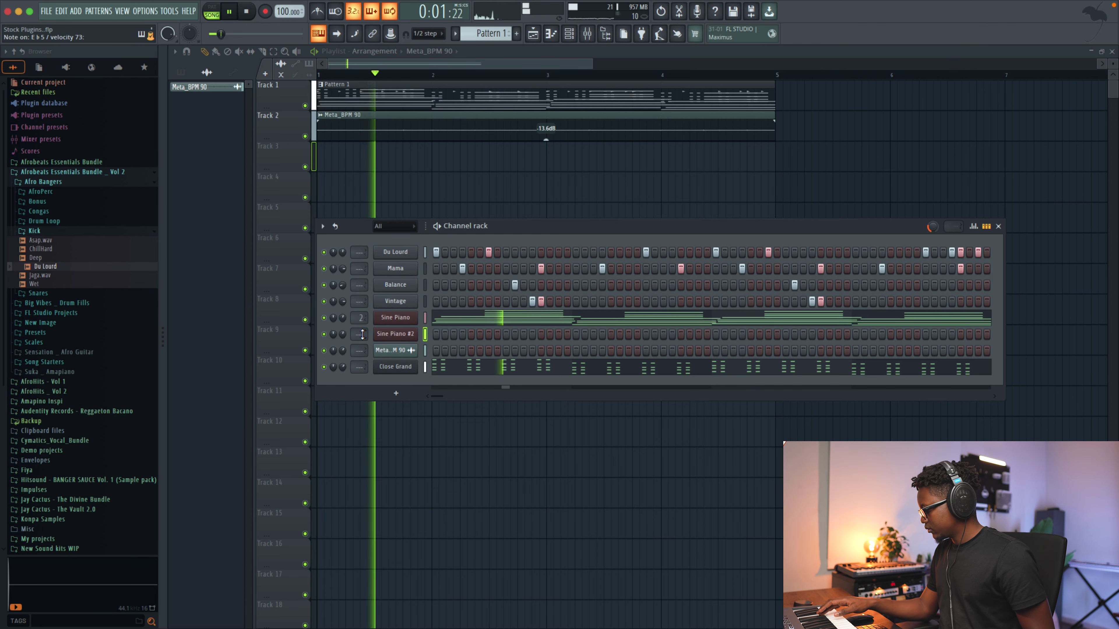
key("space")
key("space")
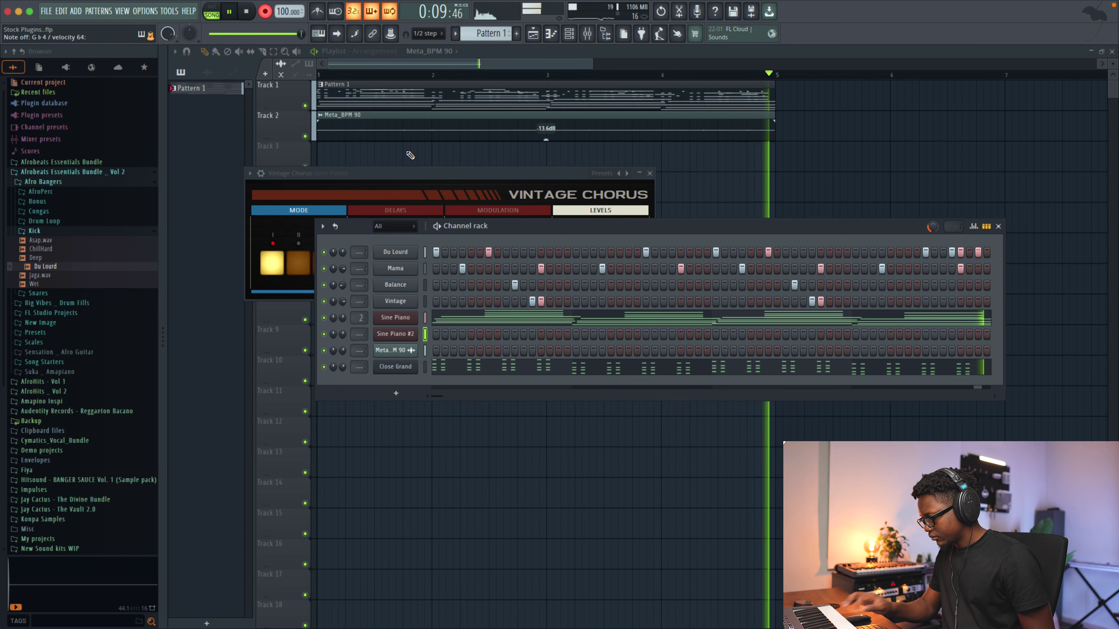
key("space")
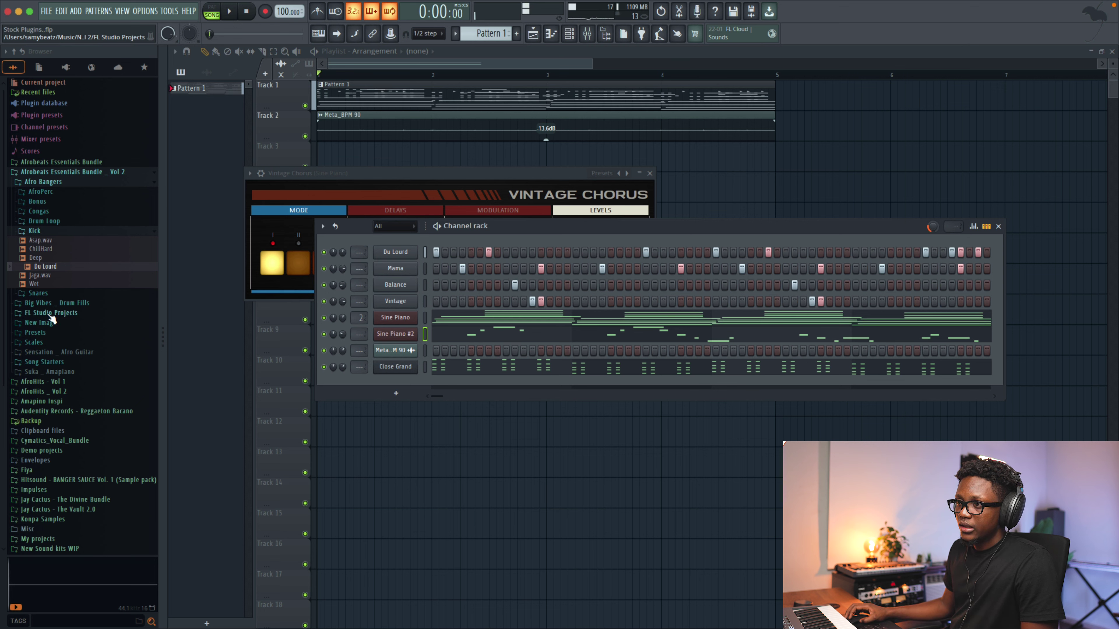
Step: Add the Strings preset from the Afrobeats Essentials Bundle _ Vol 2 Presets folder as a channel and give it a four-bar line of long notes
left_click(43, 183)
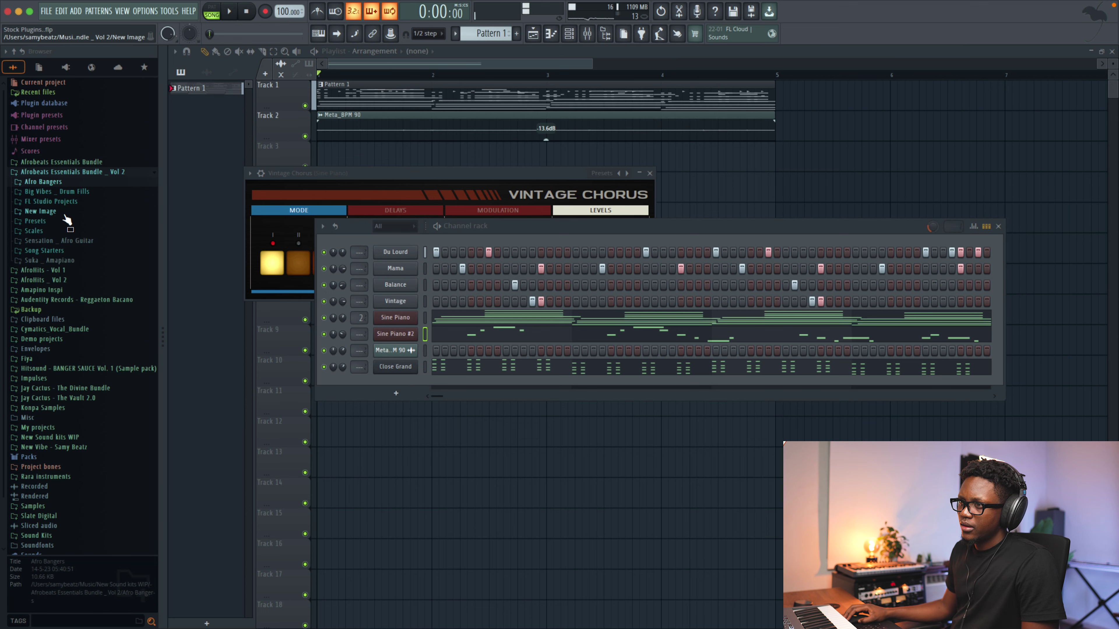
left_click(40, 221)
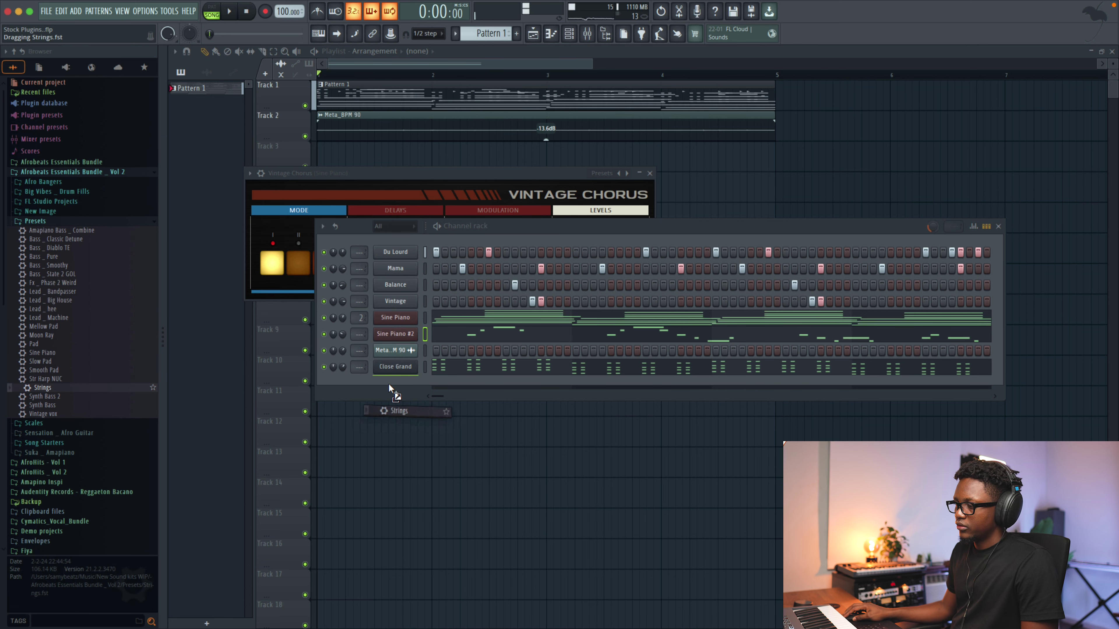
left_click_drag(389, 388, 390, 386)
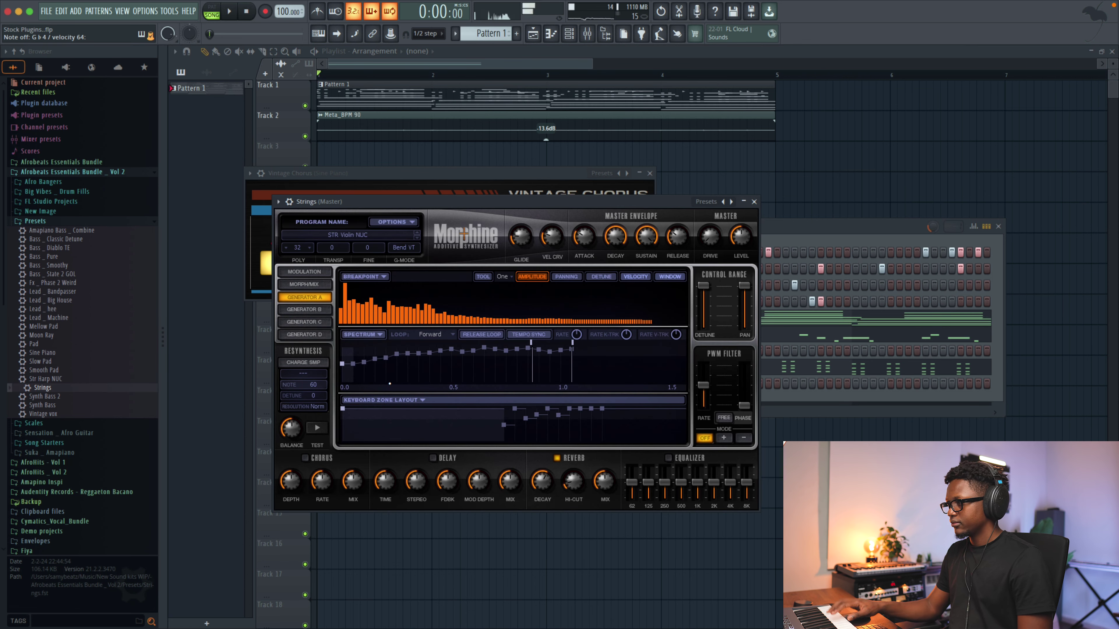
left_click(754, 201)
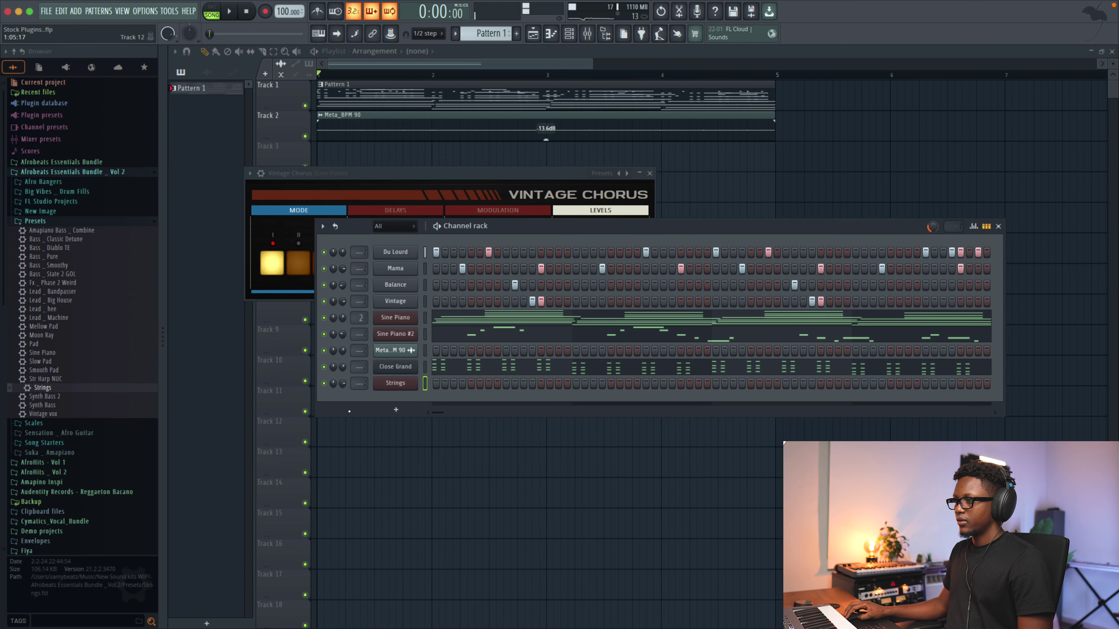
key("F7")
key("space")
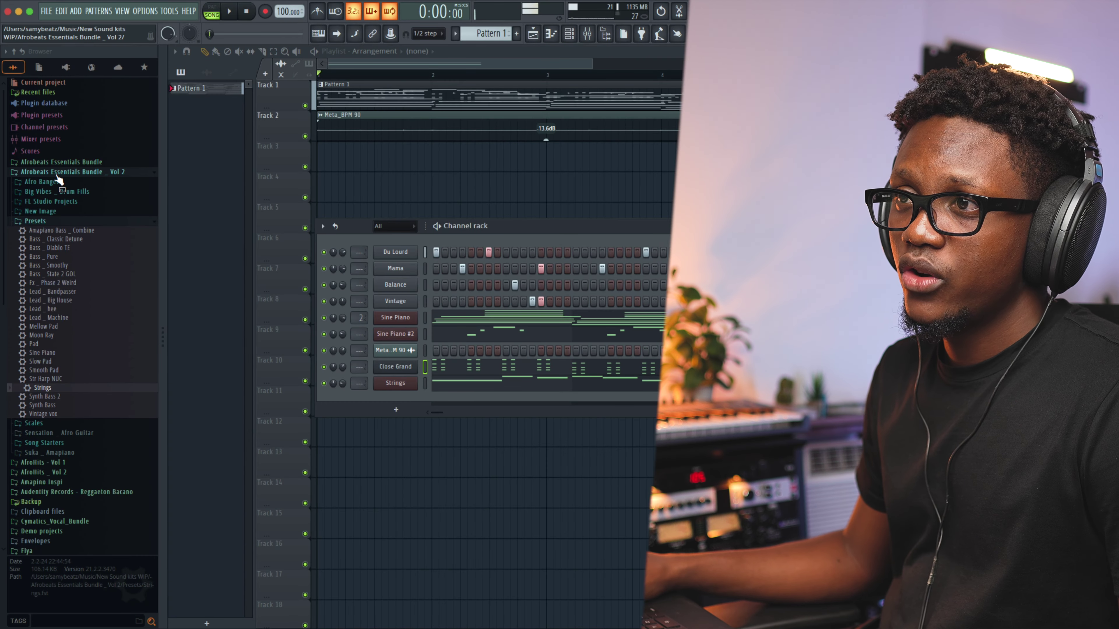
Step: Add the Snap and Sub samples from the Fiya Bonus folder as channels, and place Snap hits on steps 29 and 61
scroll(79, 259, "down", 5)
scroll(78, 259, "up", 1)
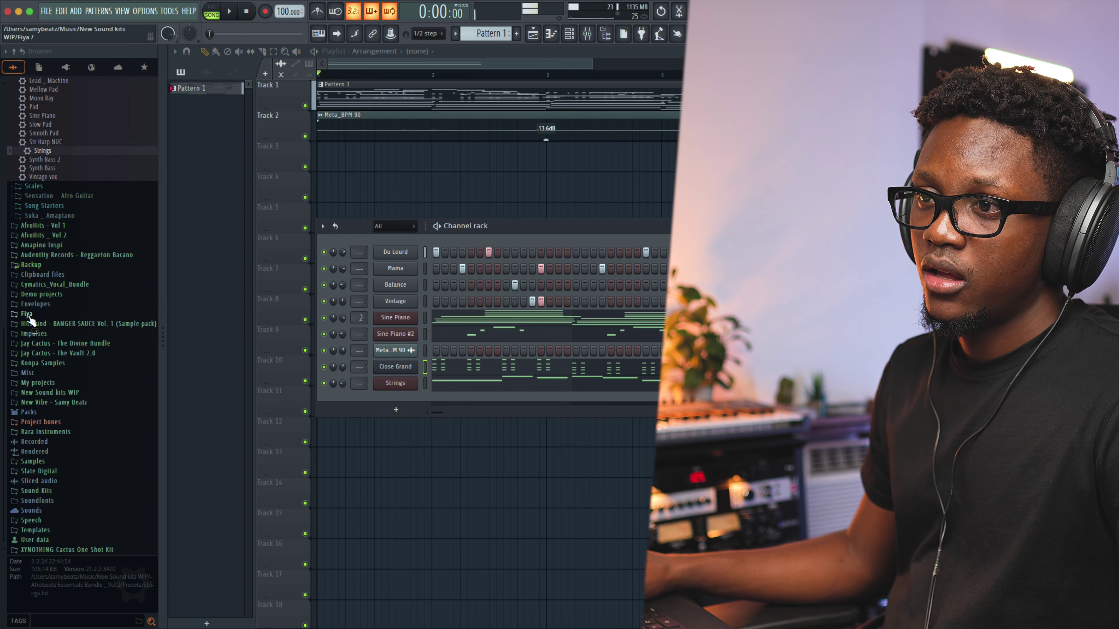
left_click(26, 371)
left_click(33, 401)
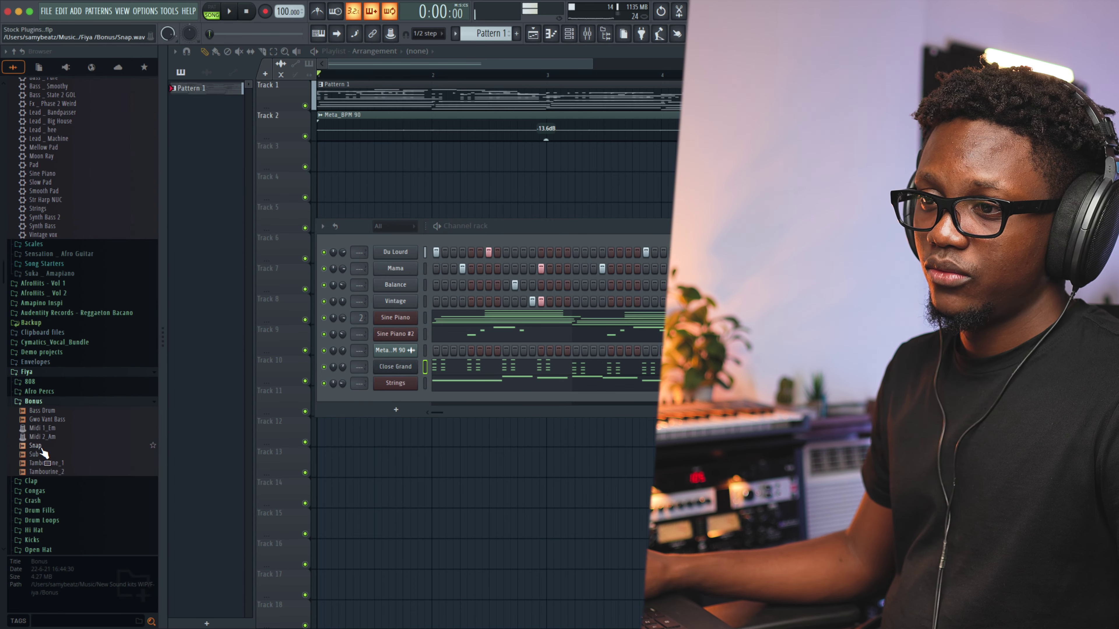
left_click_drag(39, 445, 119, 460)
left_click_drag(35, 453, 385, 399)
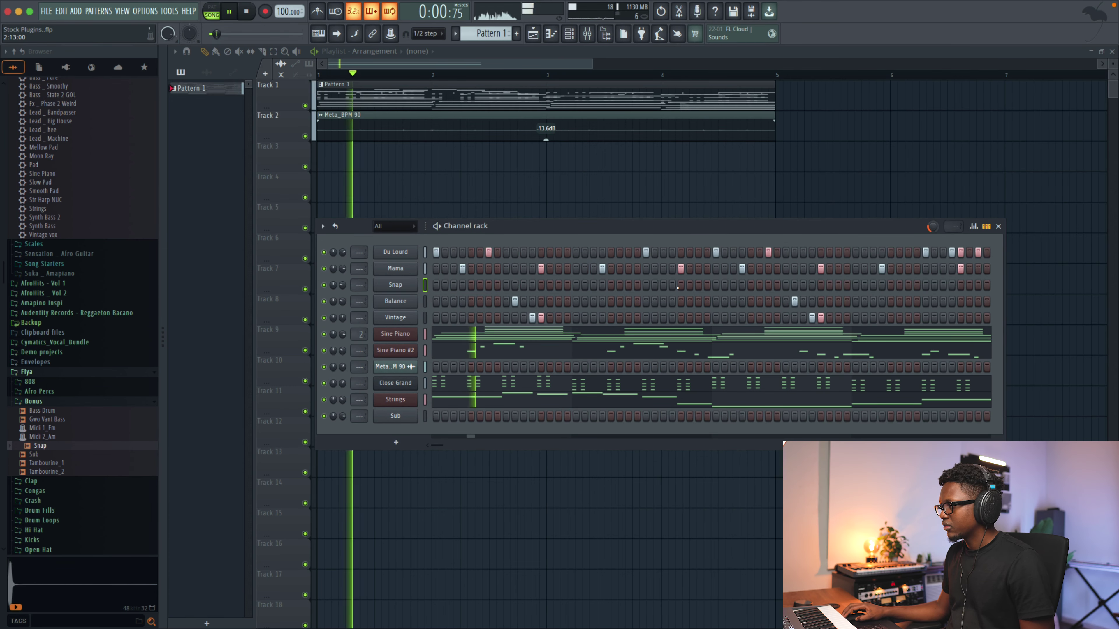
left_click(681, 285)
left_click(961, 284)
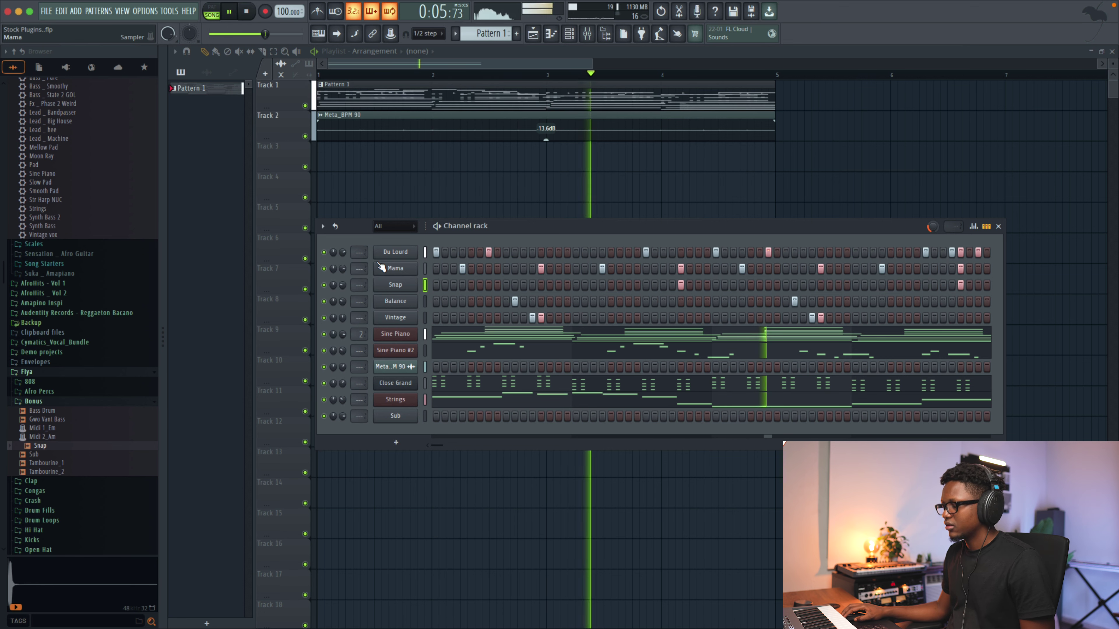
Step: Make the Sub channel cut itself, and enable its volume envelope with a longer hold and a release time of about 31%
right_click(386, 417)
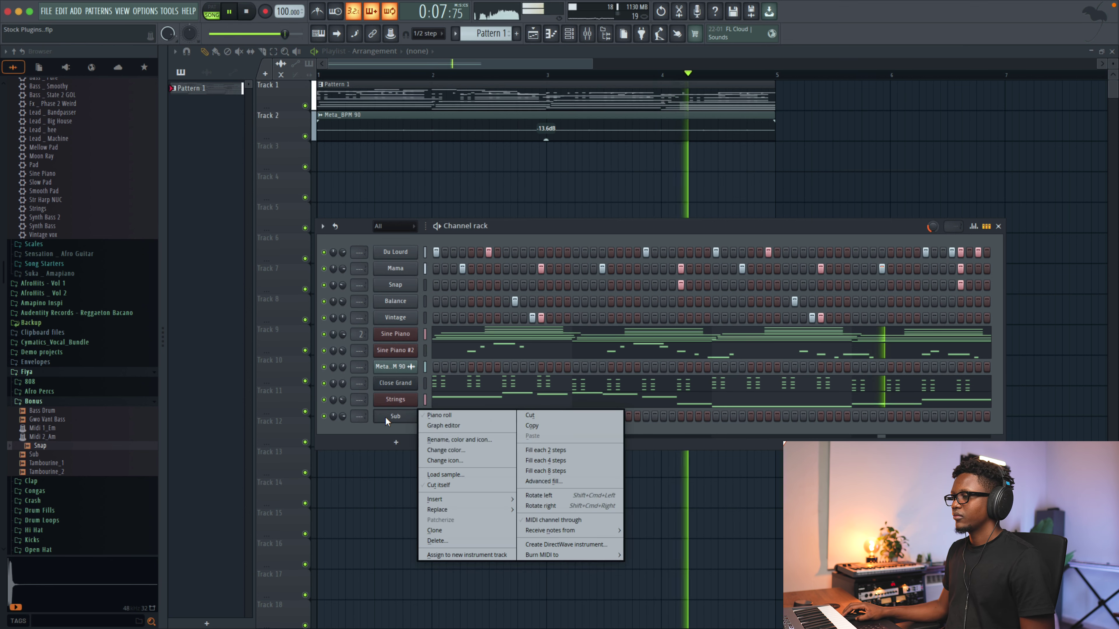
left_click(434, 486)
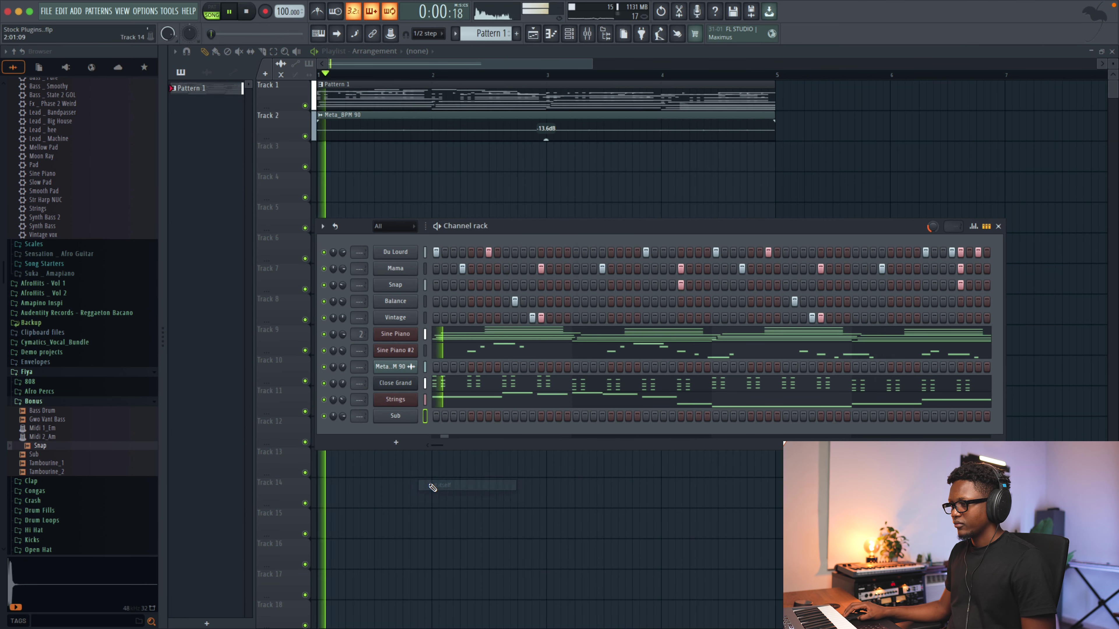
left_click(393, 417)
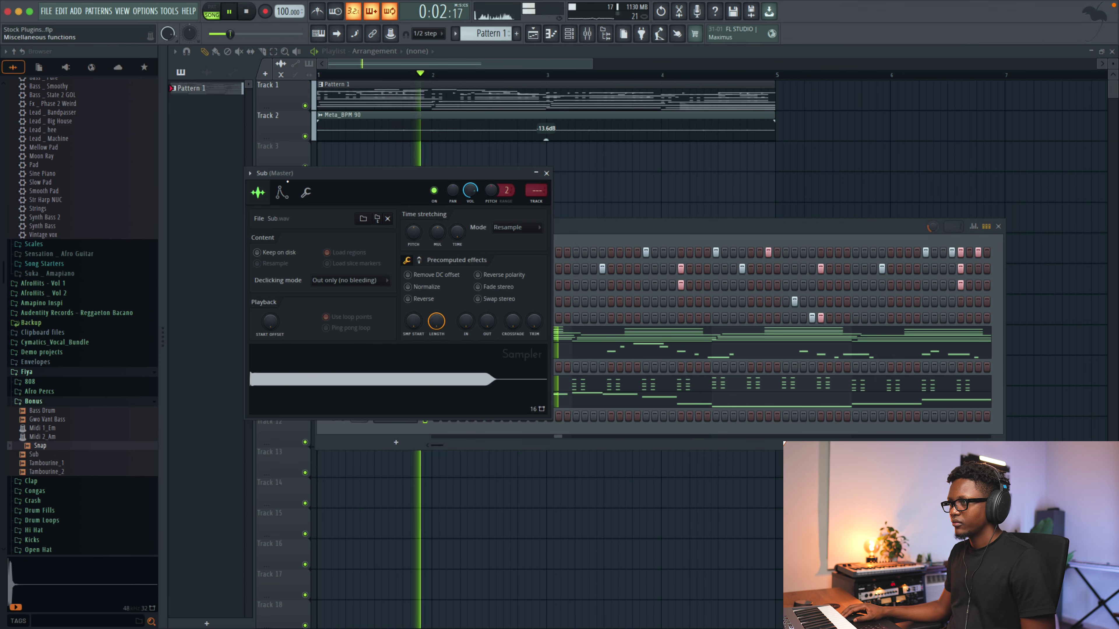
left_click(282, 193)
left_click_drag(297, 300, 297, 286)
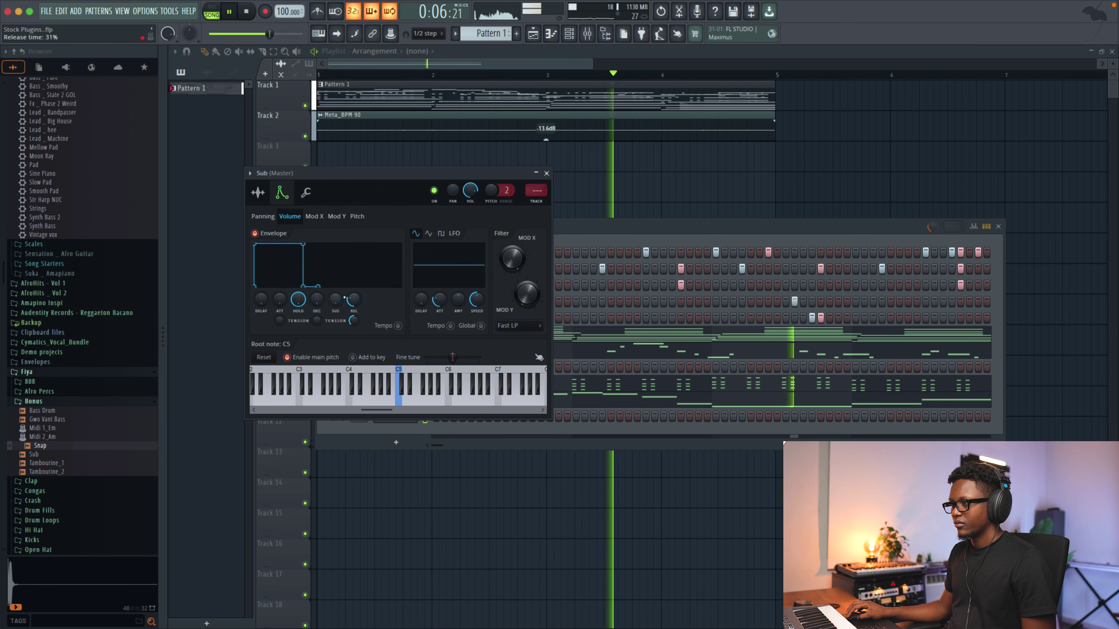
left_click(258, 192)
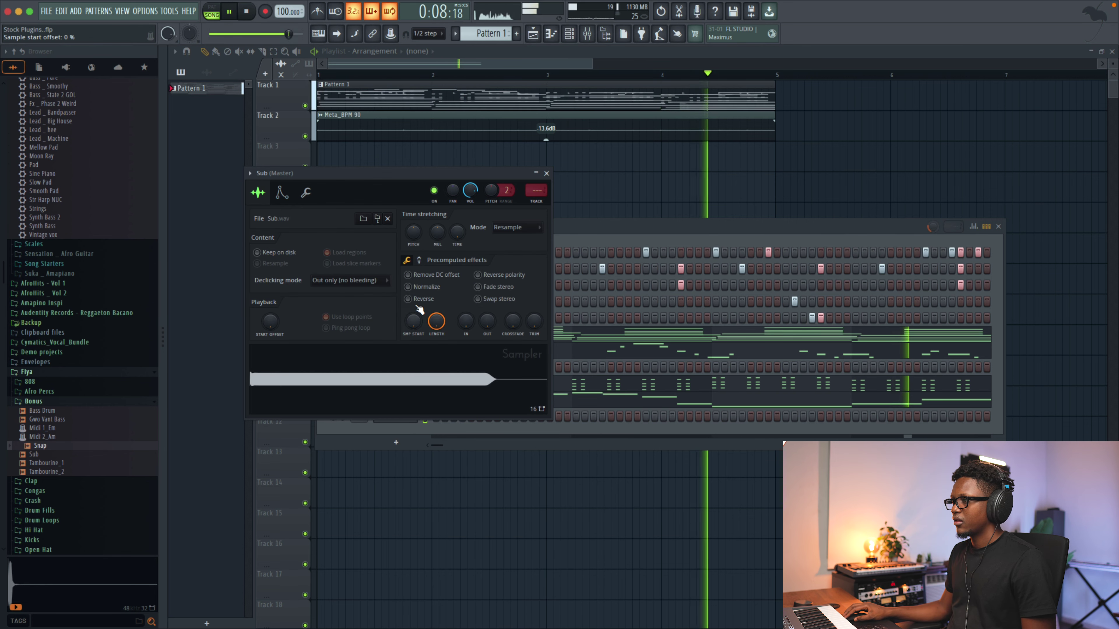
key("space")
left_click(546, 173)
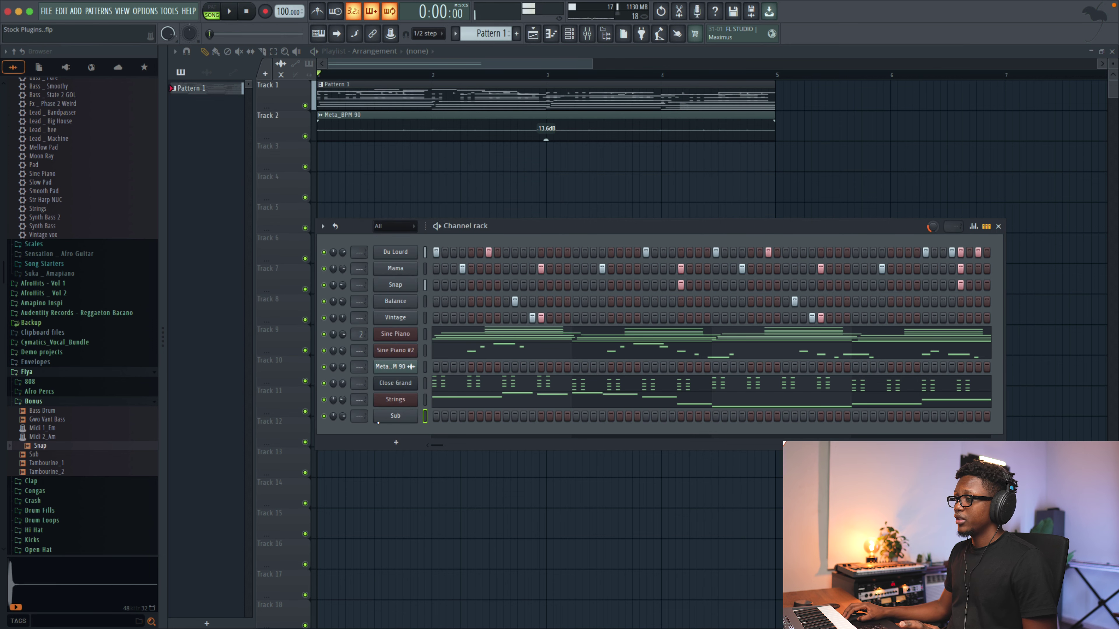
Step: Give the Sub channel a four-step E♭4 note at the start of bar 1 and a long B3 note from bar 2
right_click(386, 419)
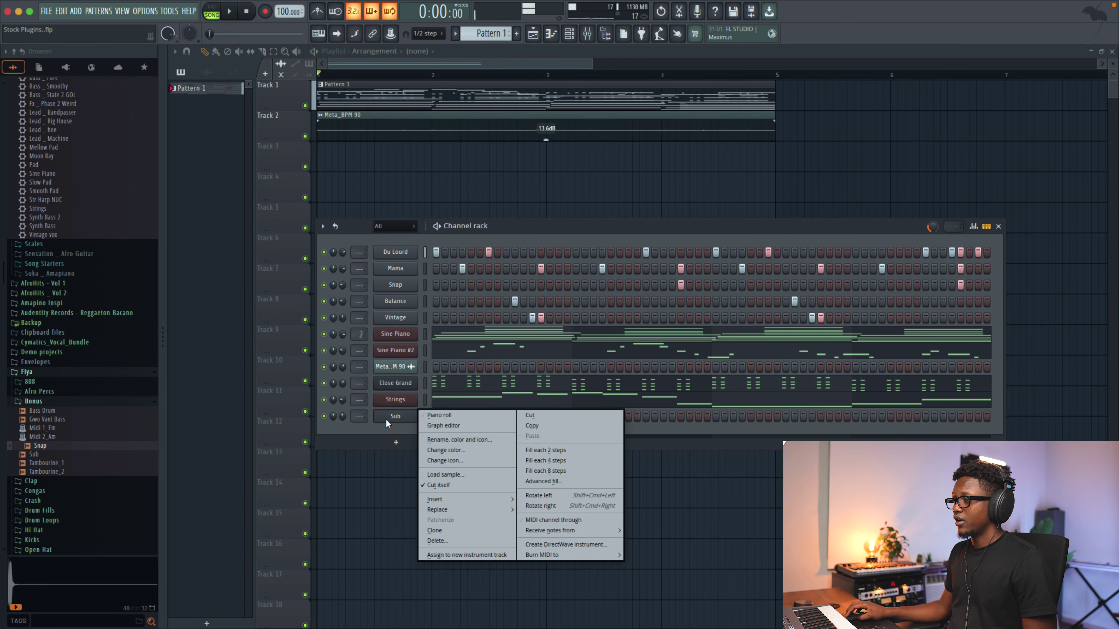
left_click(434, 415)
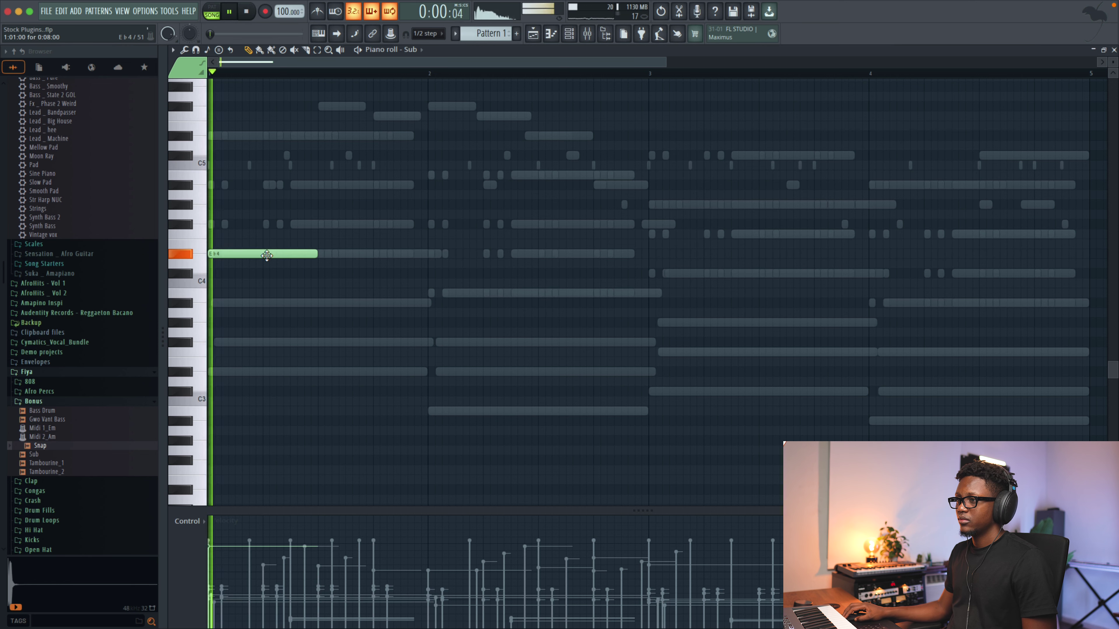
left_click_drag(288, 258, 262, 260)
key("space")
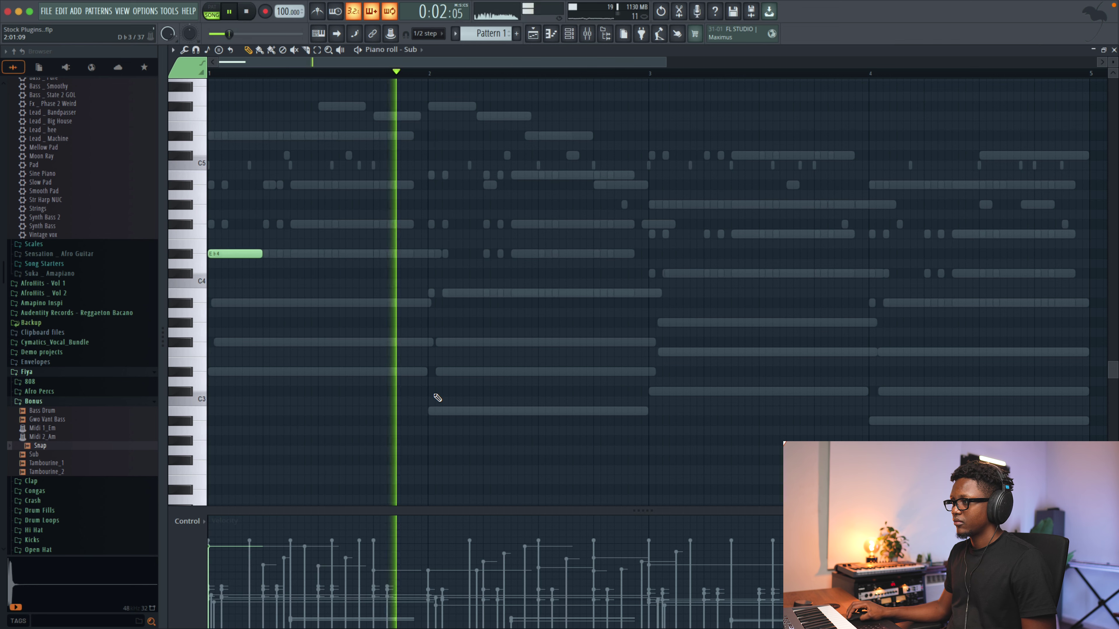
left_click(431, 295)
left_click_drag(483, 293, 655, 292)
key("space")
Step: Add a B4 Sub note about 3.5 steps long on step 11 of bar 2, and trim the B3 note to one bar
left_click_drag(578, 191, 572, 172)
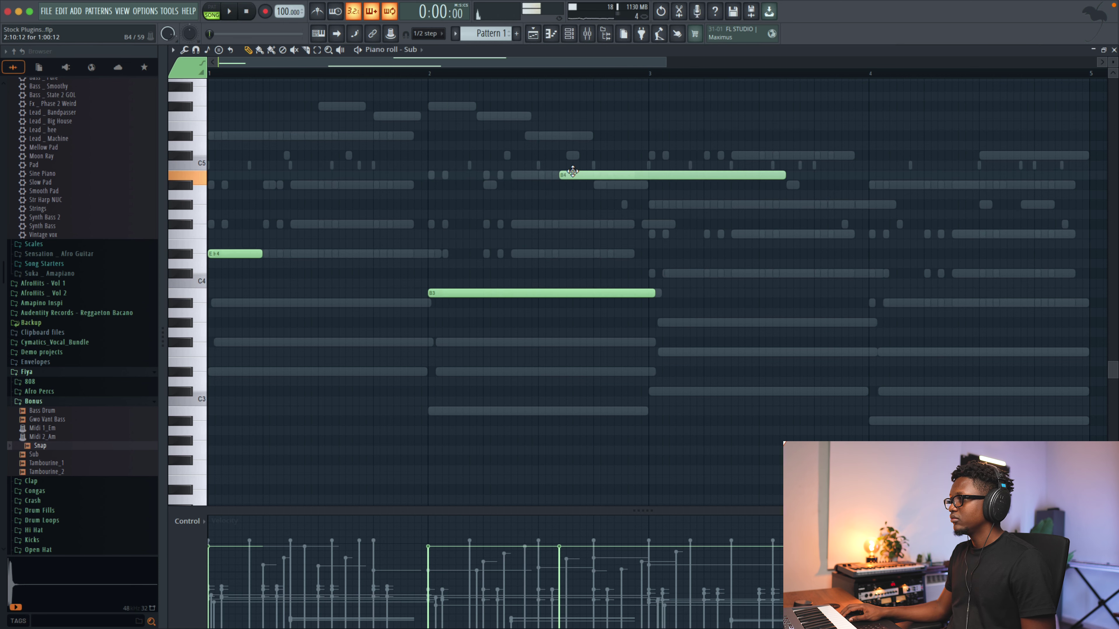
left_click_drag(778, 175, 590, 200)
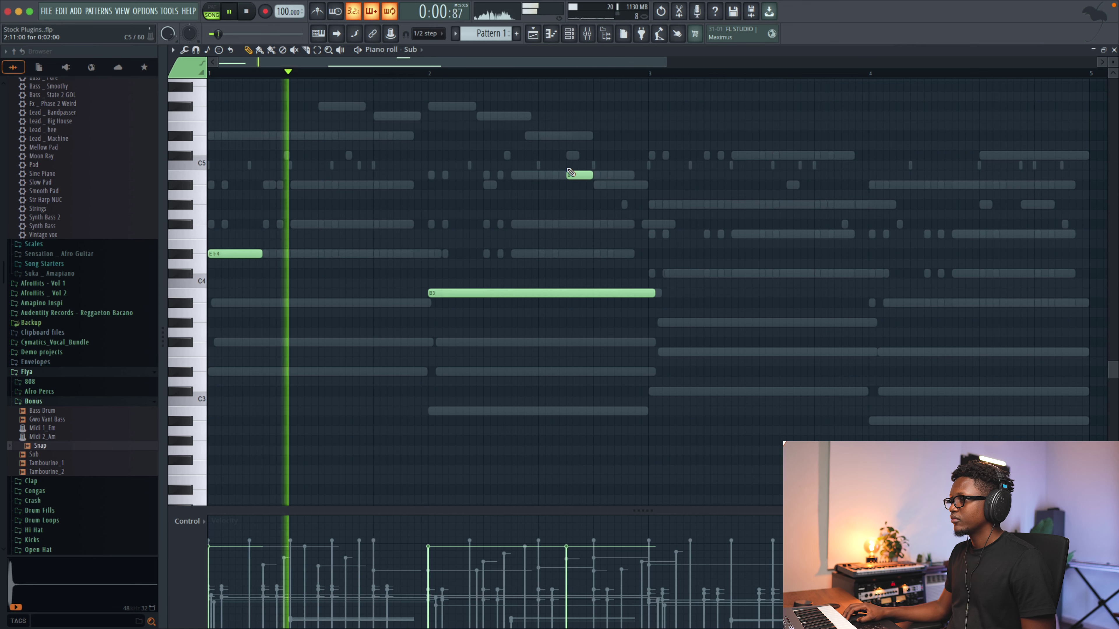
left_click_drag(592, 175, 610, 173)
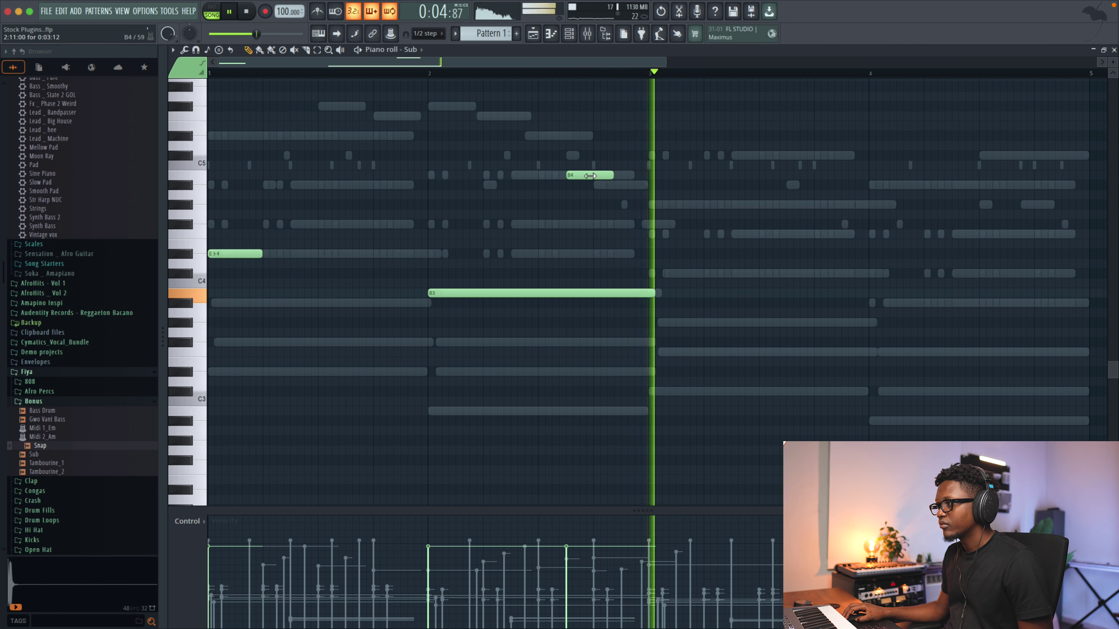
left_click_drag(655, 293, 649, 293)
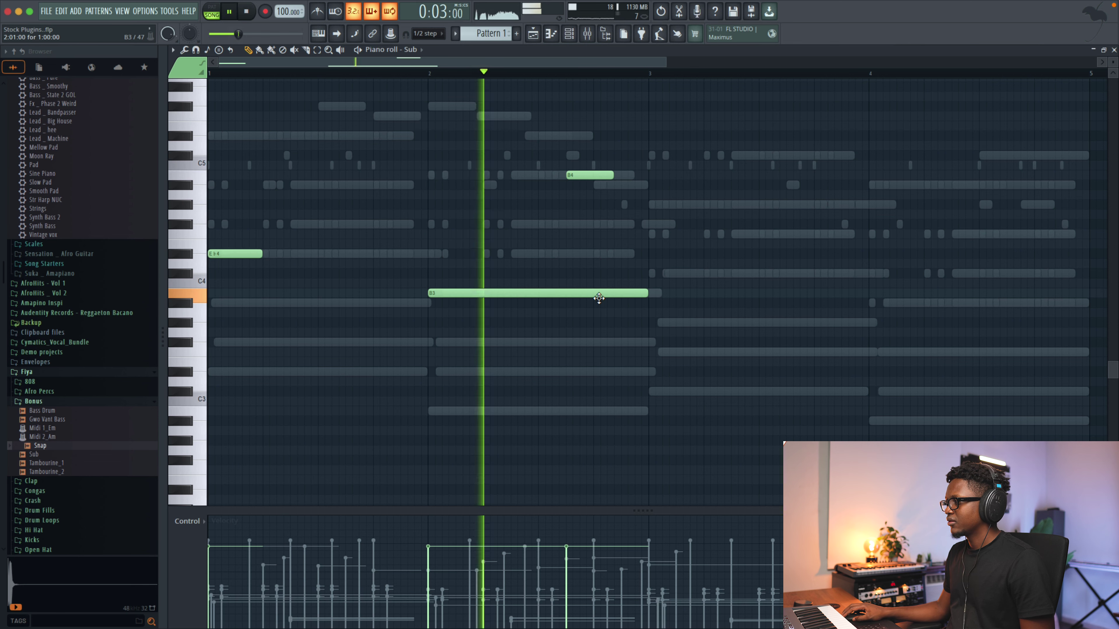
Step: Add a D♭4 Sub note six steps long at the start of bar 3 and lengthen the bar 1 E♭4 note to six steps
left_click(650, 273)
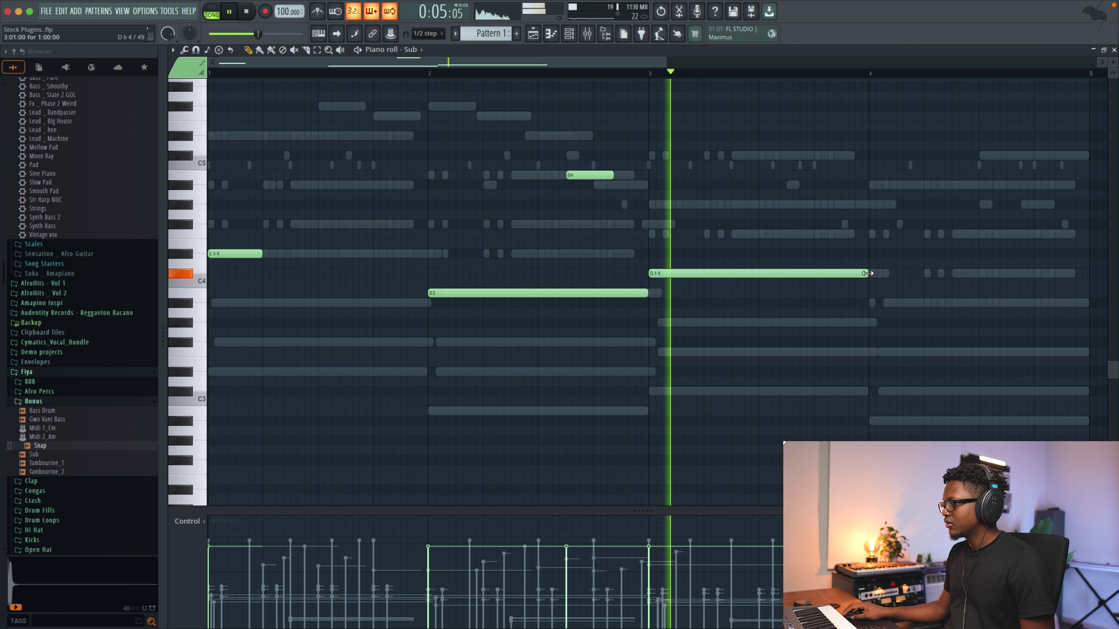
left_click_drag(866, 274, 703, 273)
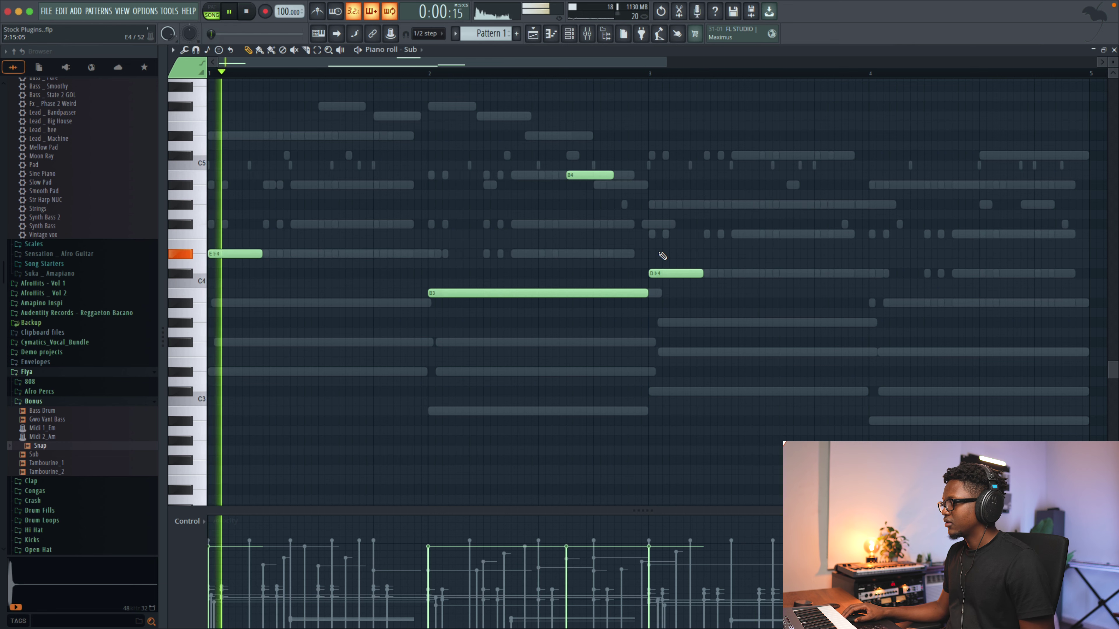
left_click_drag(279, 252, 286, 254)
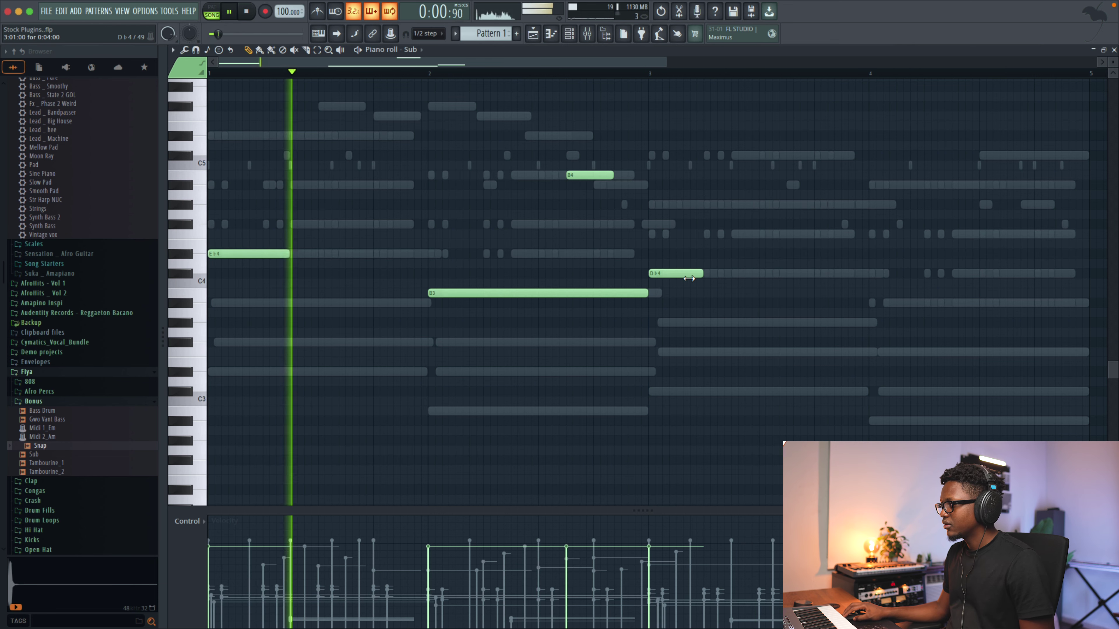
left_click_drag(703, 273, 729, 275)
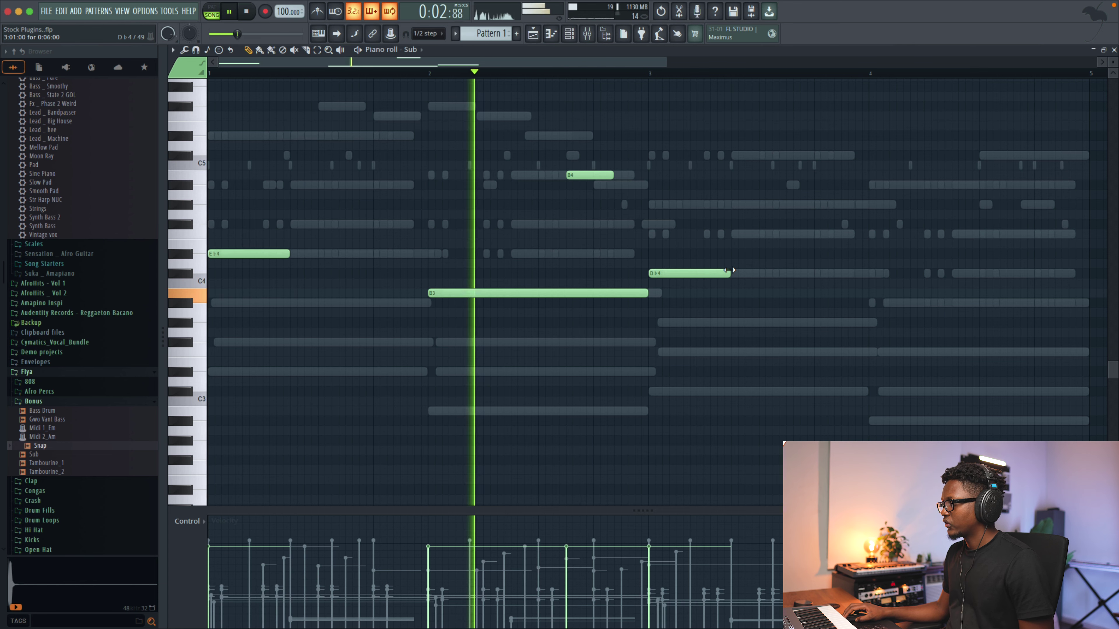
Step: Fill bar 4 of the Sub part with a one-bar B♭3 note and add a three-step B♭4 note on step 12
left_click(880, 303)
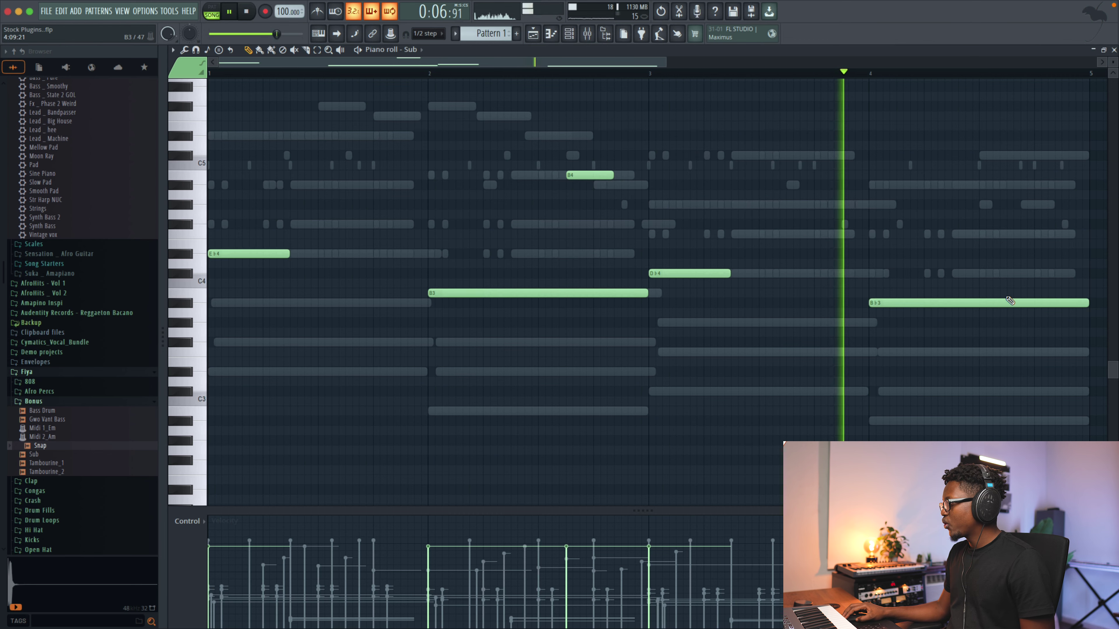
scroll(781, 252, "right", 4)
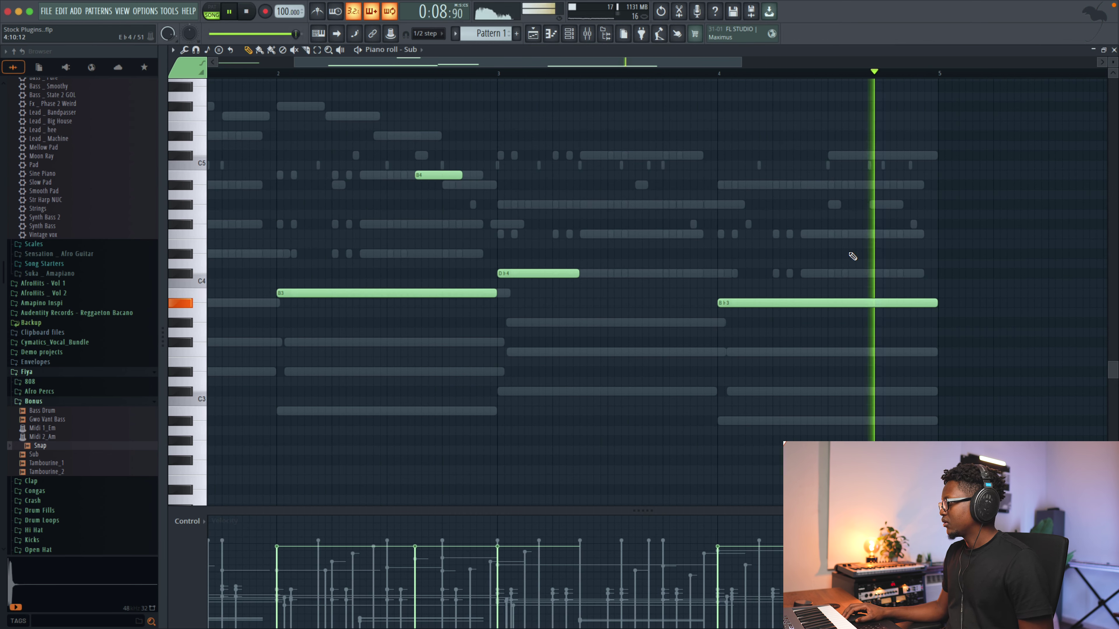
key("space")
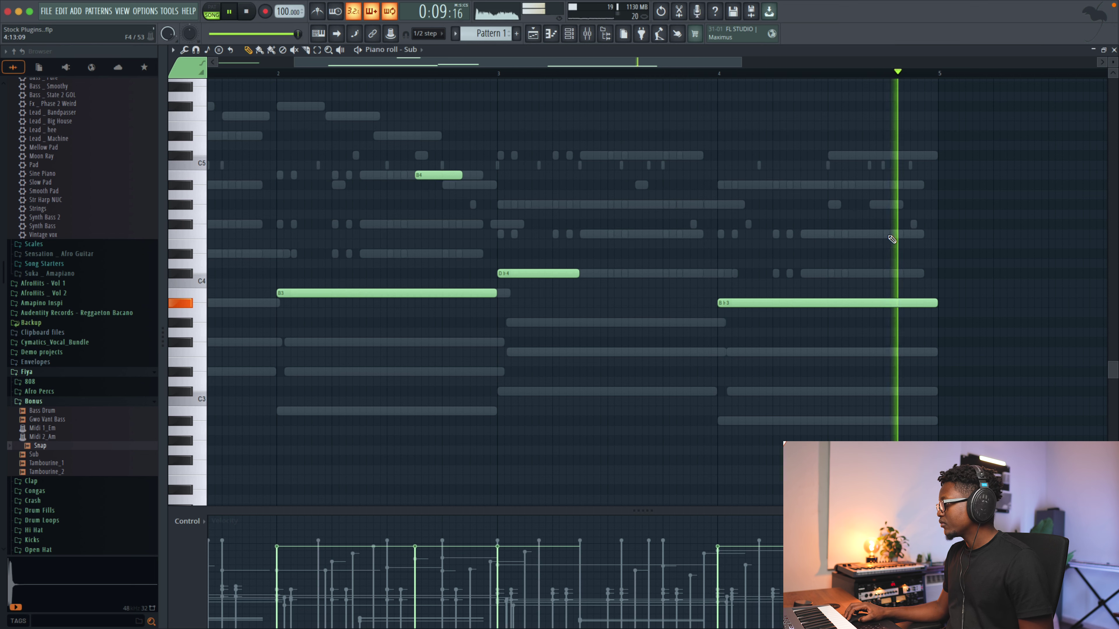
left_click_drag(906, 238, 905, 188)
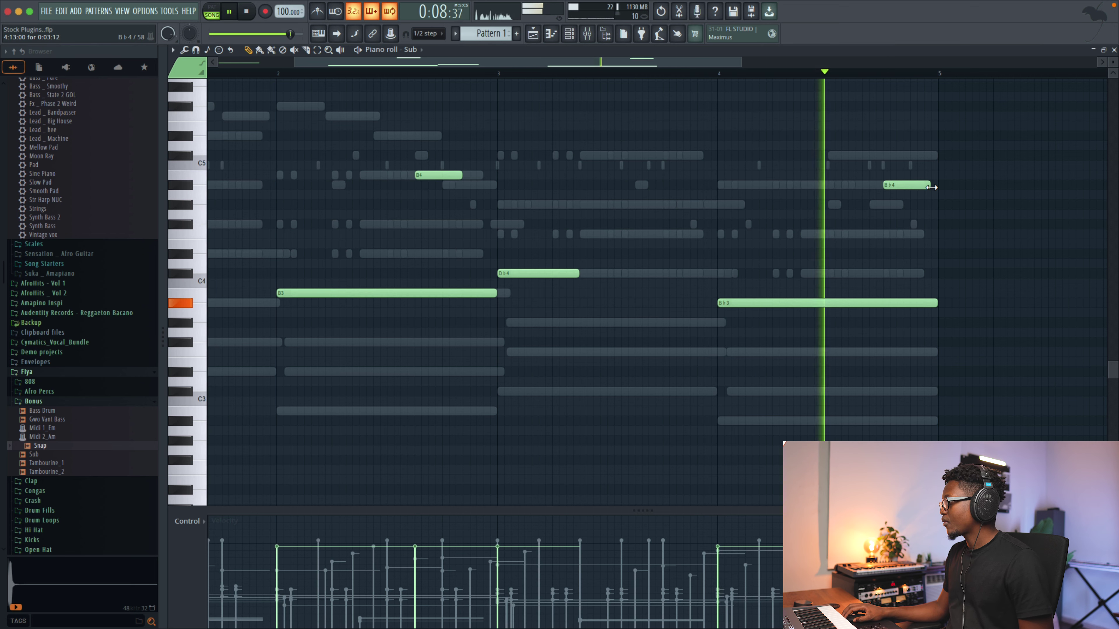
key("space")
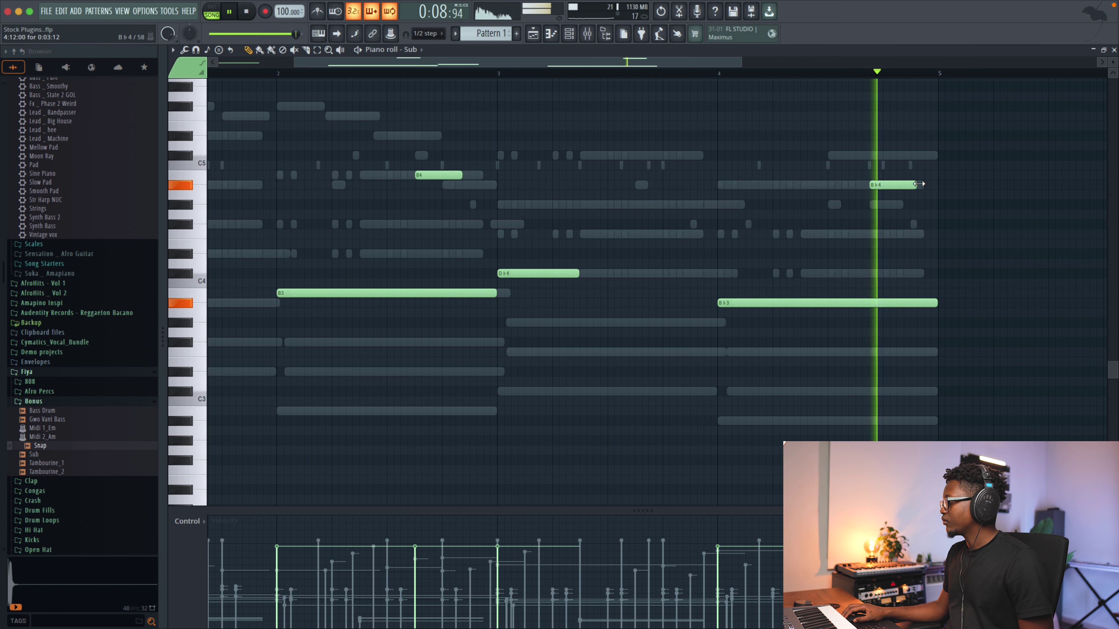
key("space")
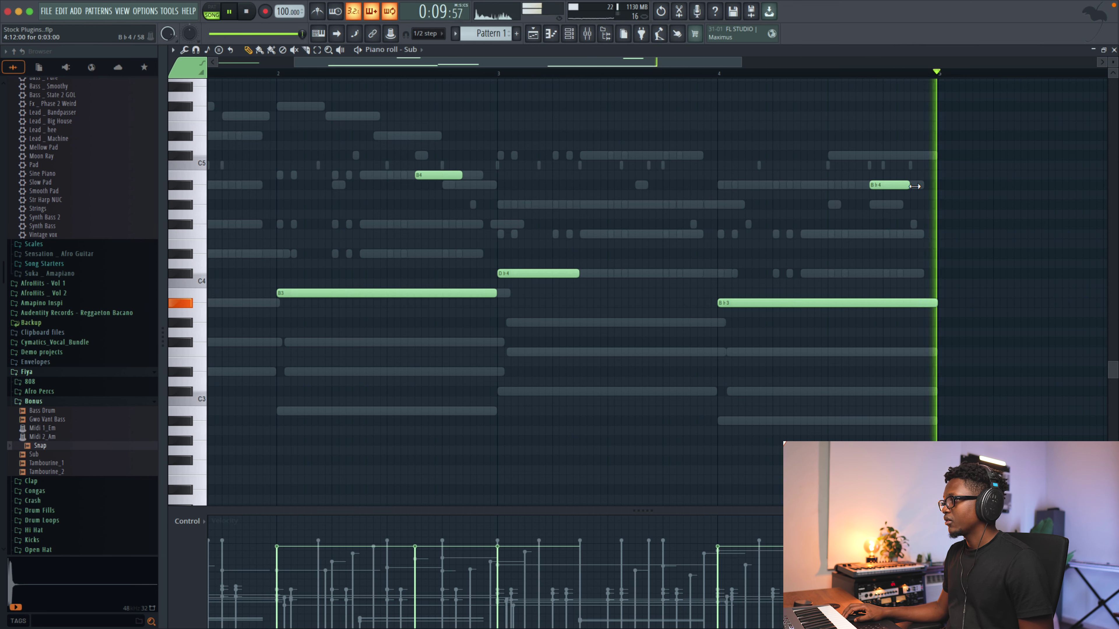
Step: Load Fruity Fast Dist above CamelCrusher on the Sub mixer track, reducing post gain to about 54% and its mix level to about 64%
key("F7")
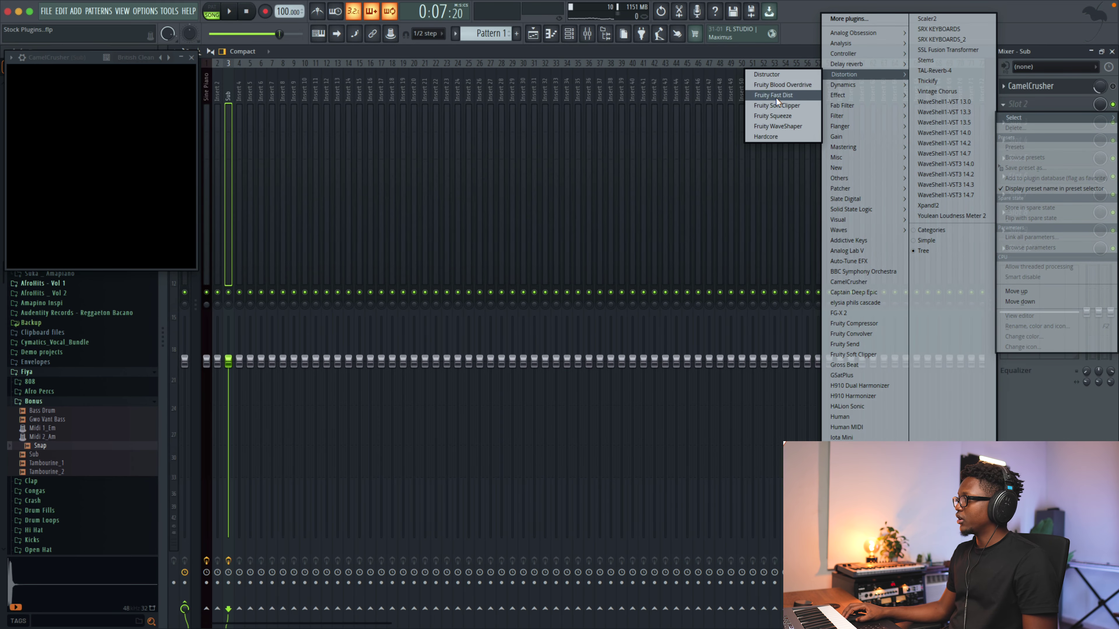
left_click(789, 96)
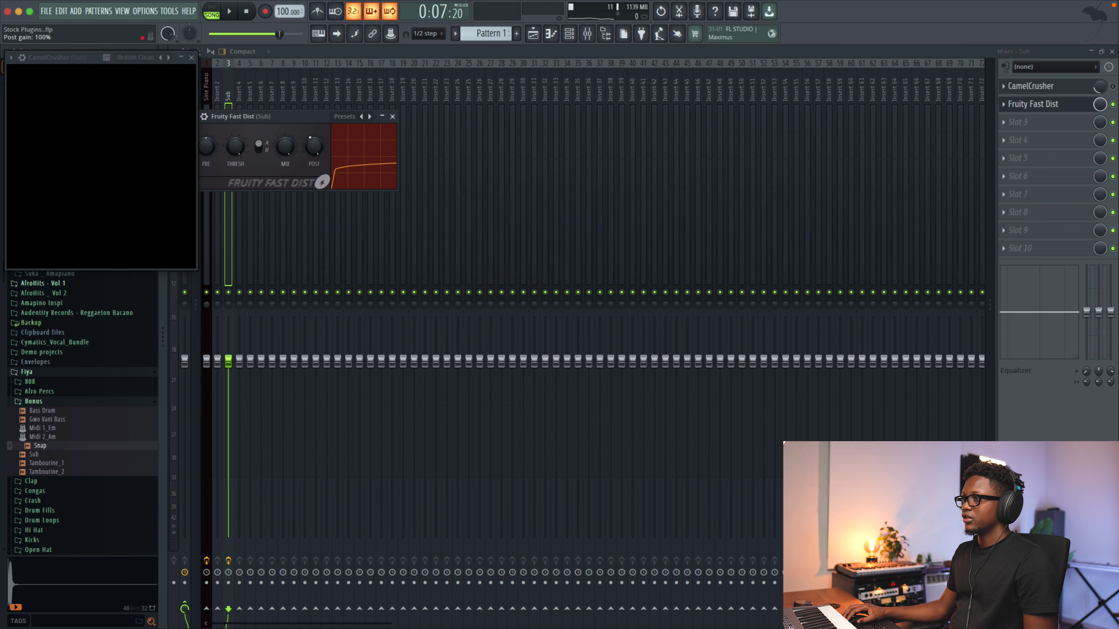
left_click_drag(299, 122, 523, 153)
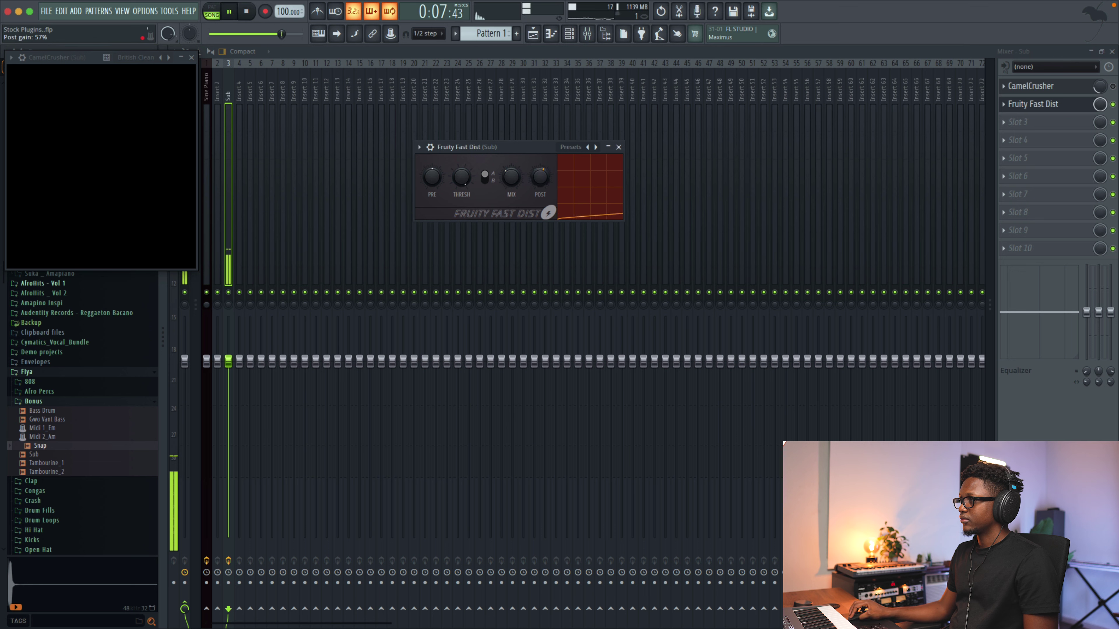
left_click_drag(1100, 104, 1099, 111)
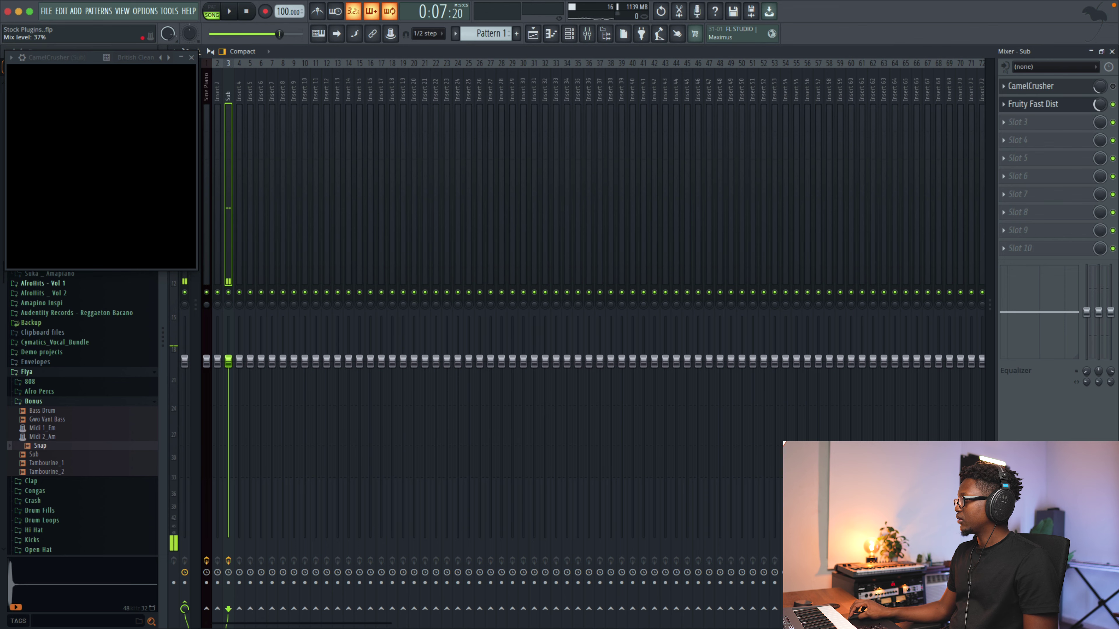
left_click_drag(1065, 106, 1065, 89)
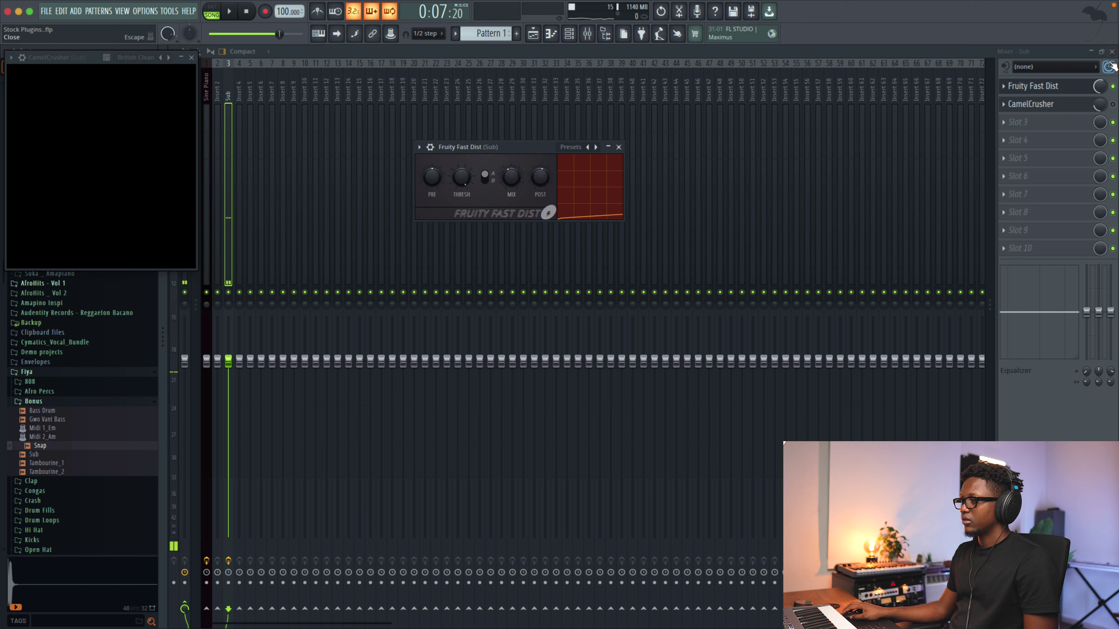
key("Escape")
key("space")
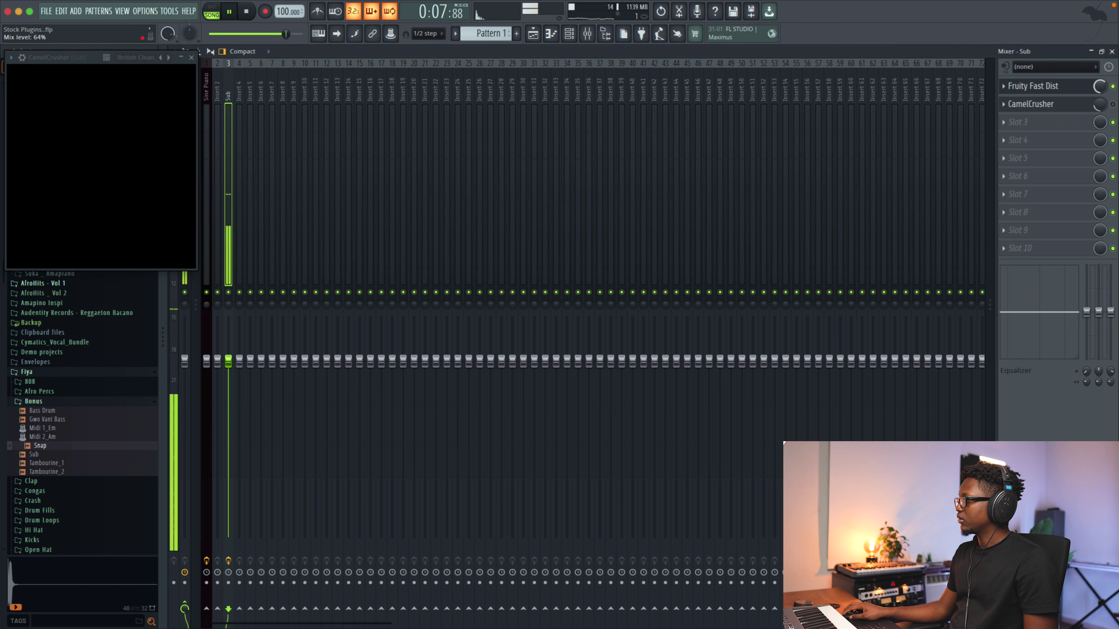
left_click(1113, 51)
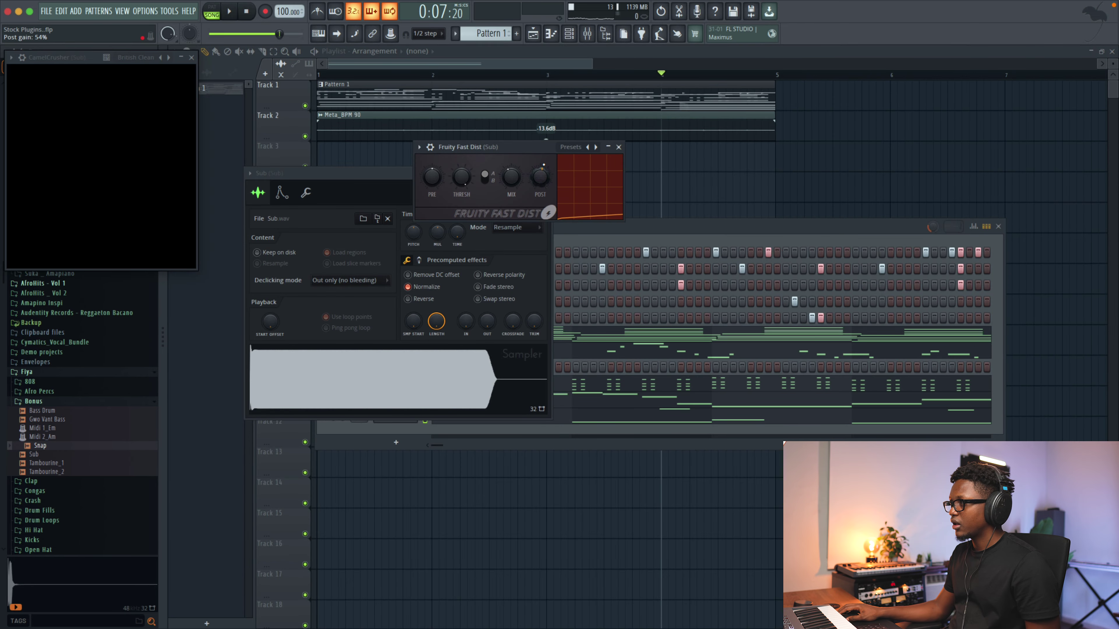
Step: Close the distortion and sampler windows and set the Sub channel's volume to about 74% against the playing beat
left_click(618, 147)
left_click(546, 173)
key("space")
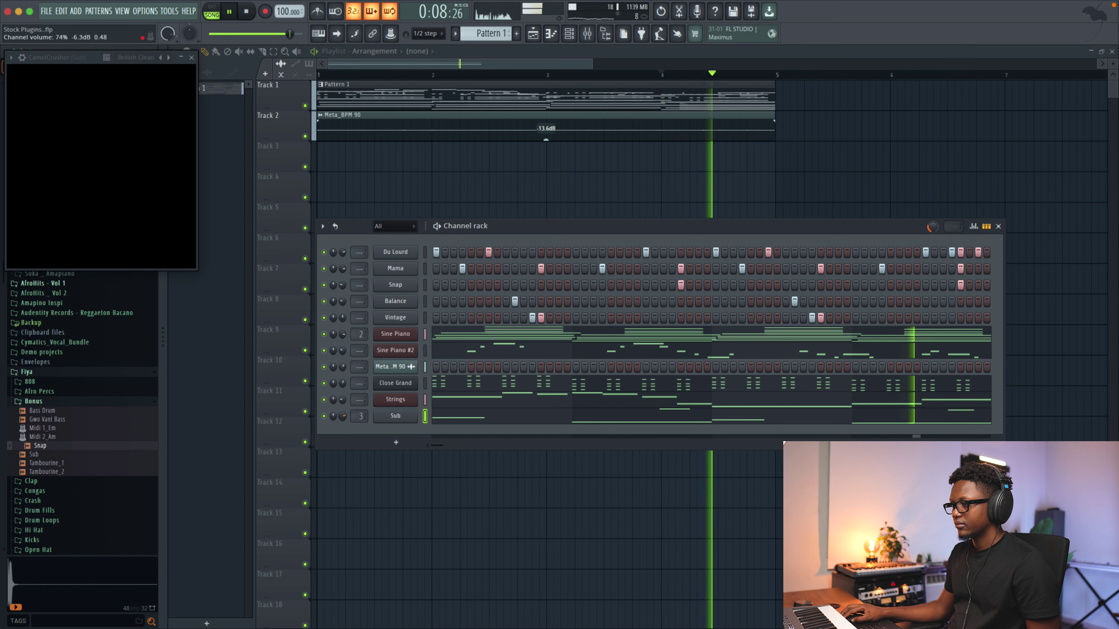
left_click_drag(342, 416, 342, 410)
left_click(395, 415)
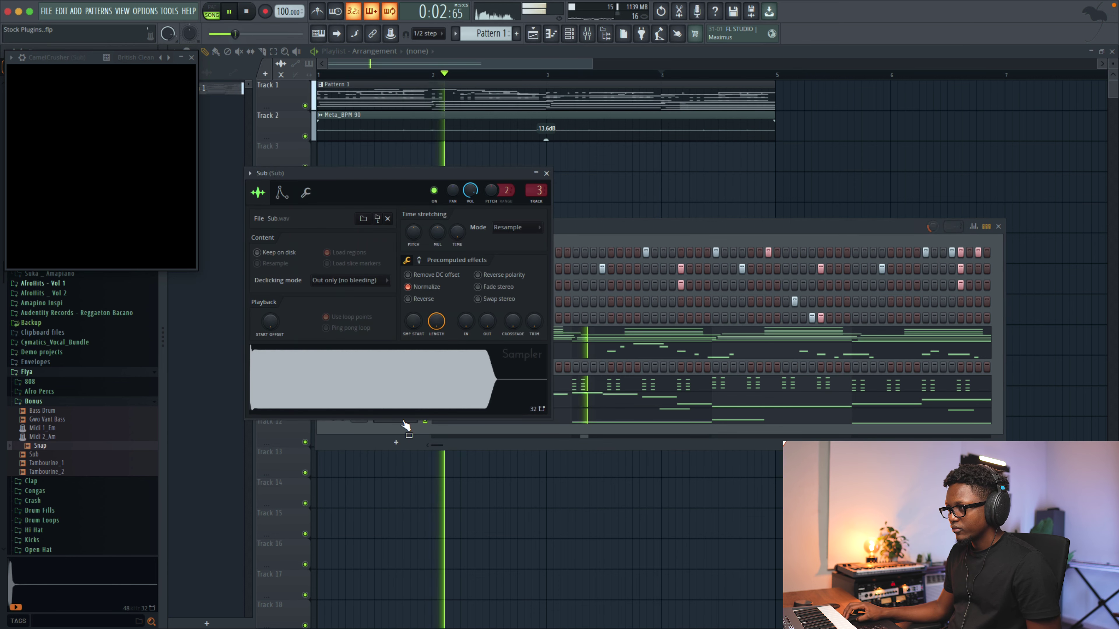
left_click(546, 173)
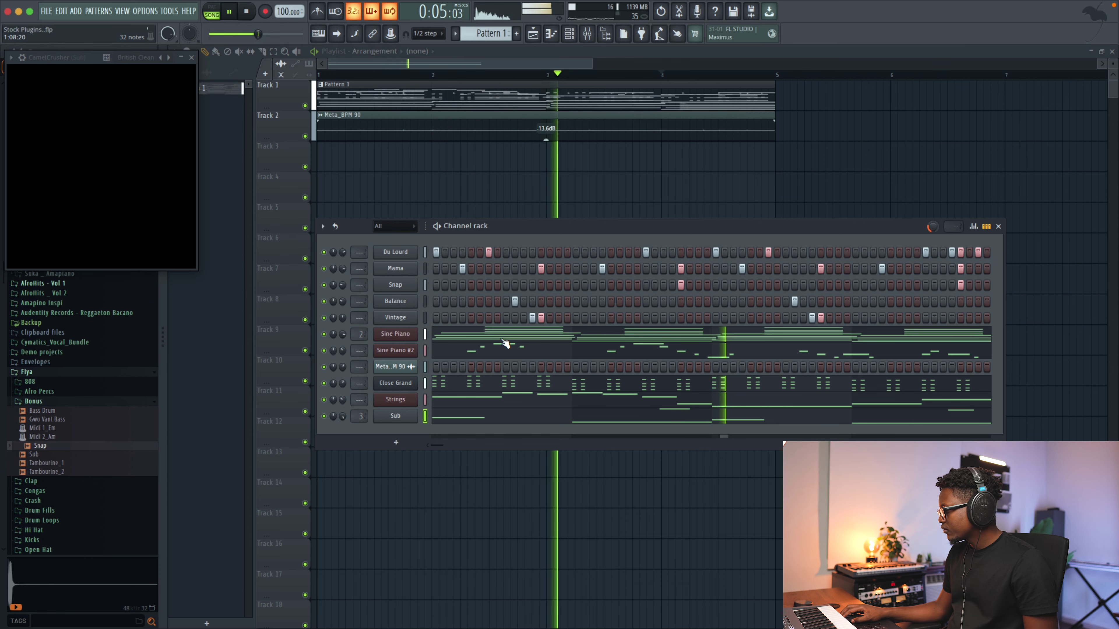
key("space")
Step: Add a Sytrus channel to the rack and load its Atlan pad preset
left_click(396, 443)
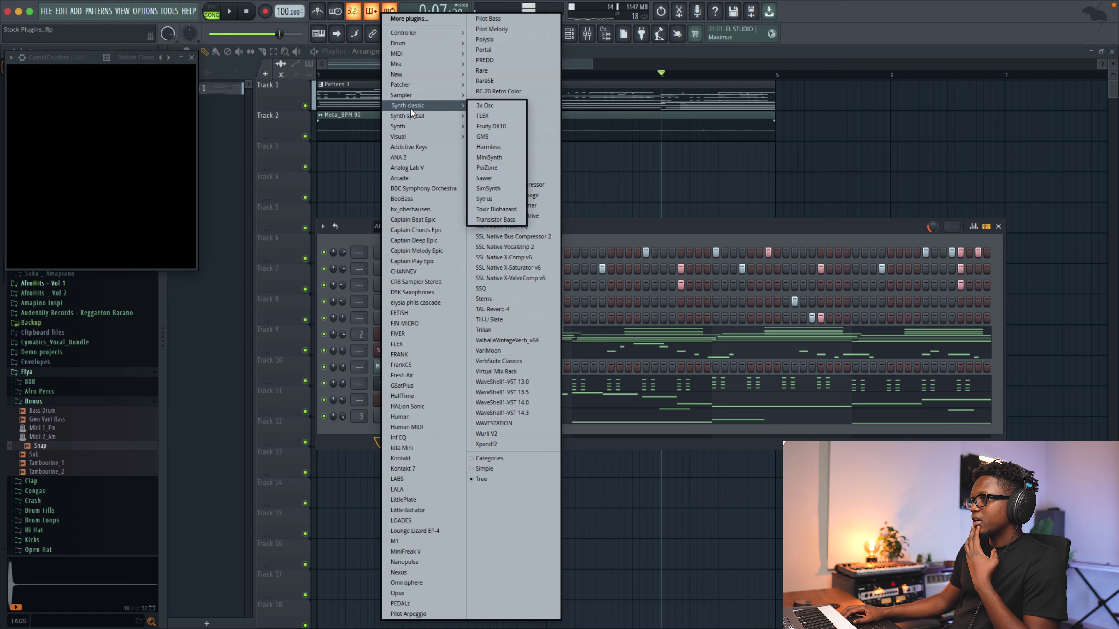
mouse_move(411, 110)
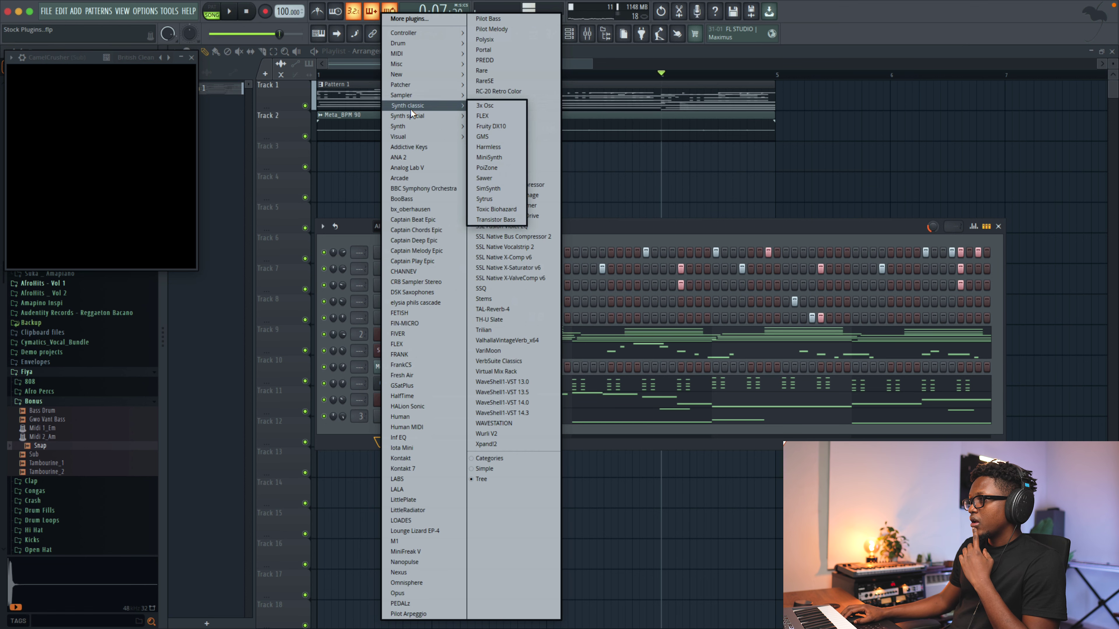
left_click(489, 199)
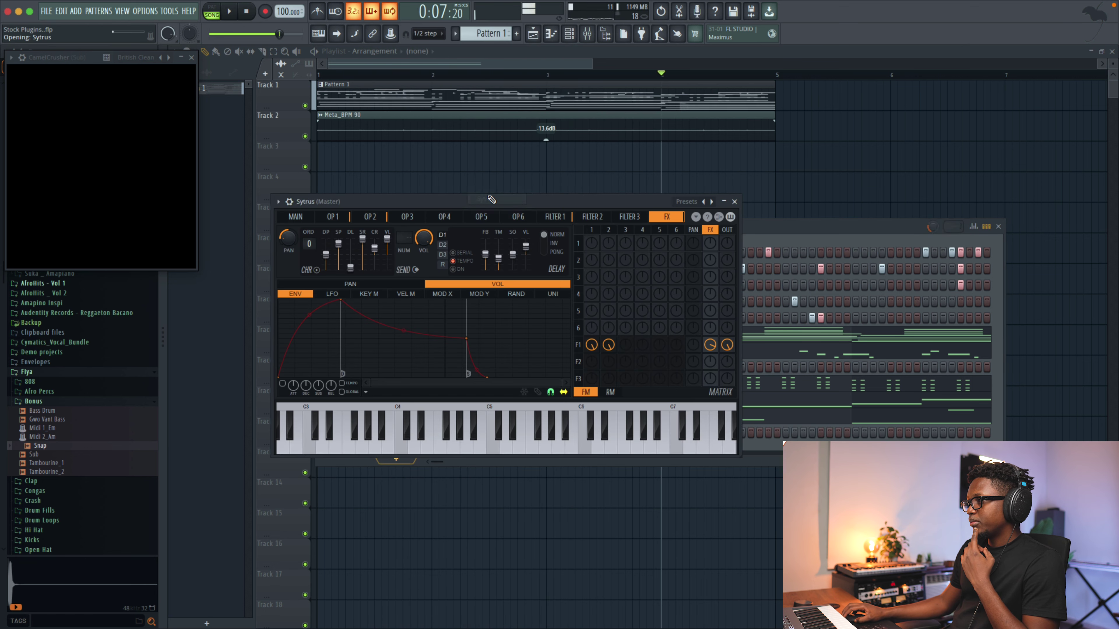
left_click(704, 202)
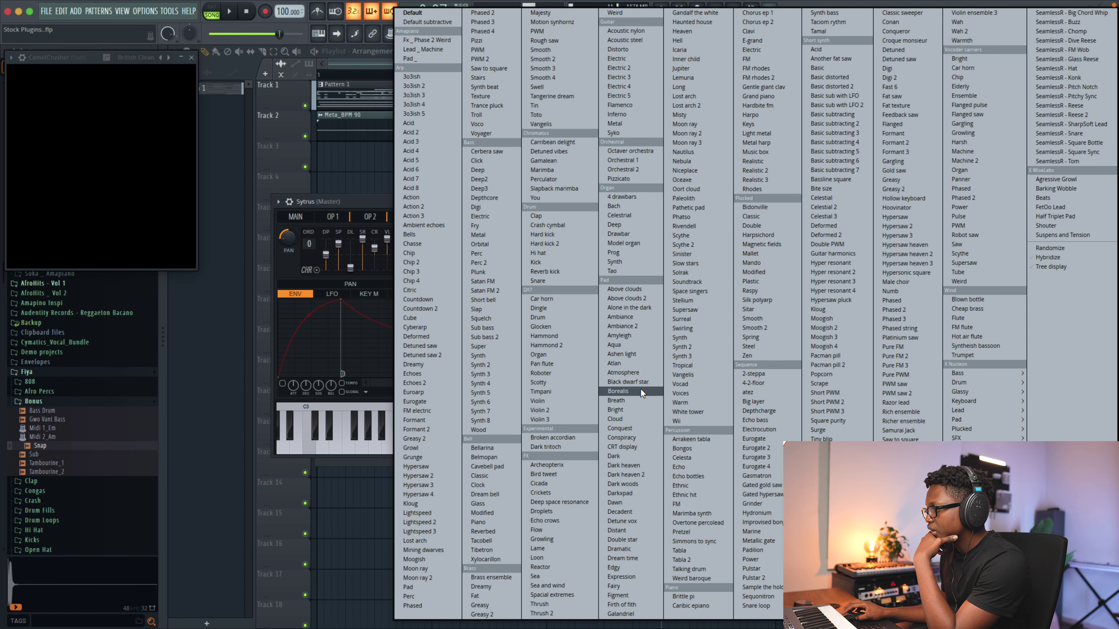
left_click(616, 363)
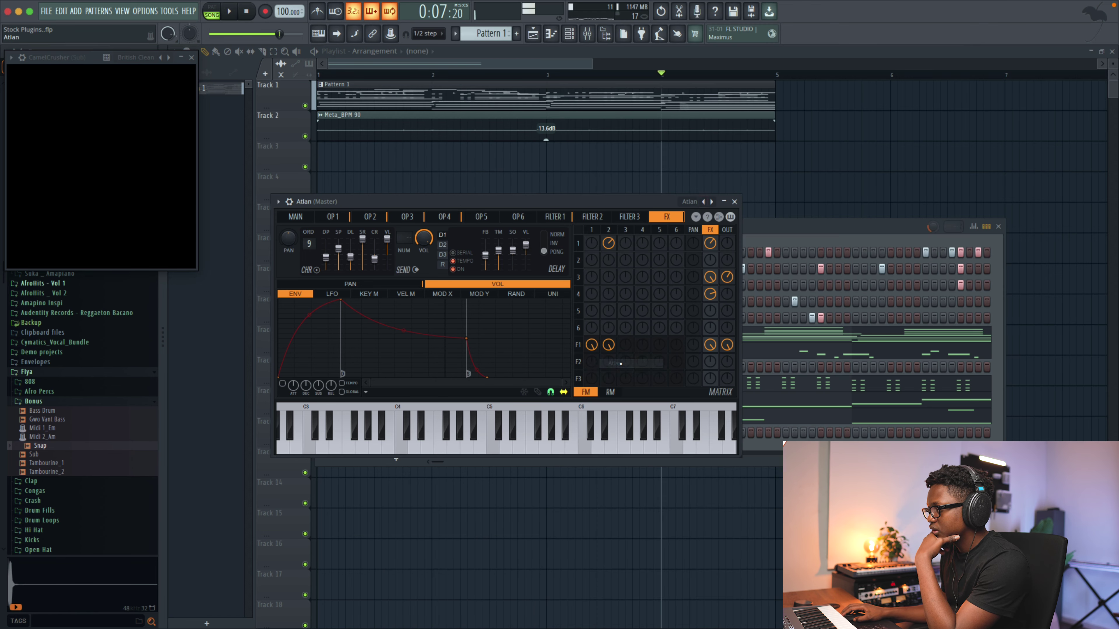
left_click(724, 202)
Step: Place a four-note E♭ minor chord four steps long at the start of the Atlan part, raised an octave to start on E♭4
right_click(399, 433)
left_click(427, 432)
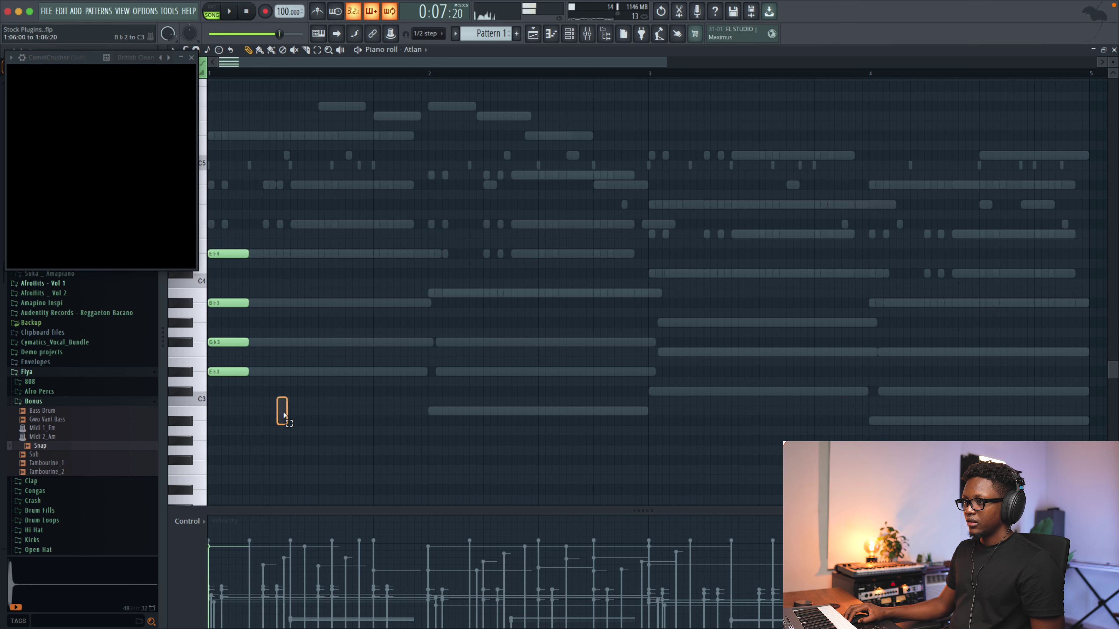
left_click_drag(287, 422, 239, 252)
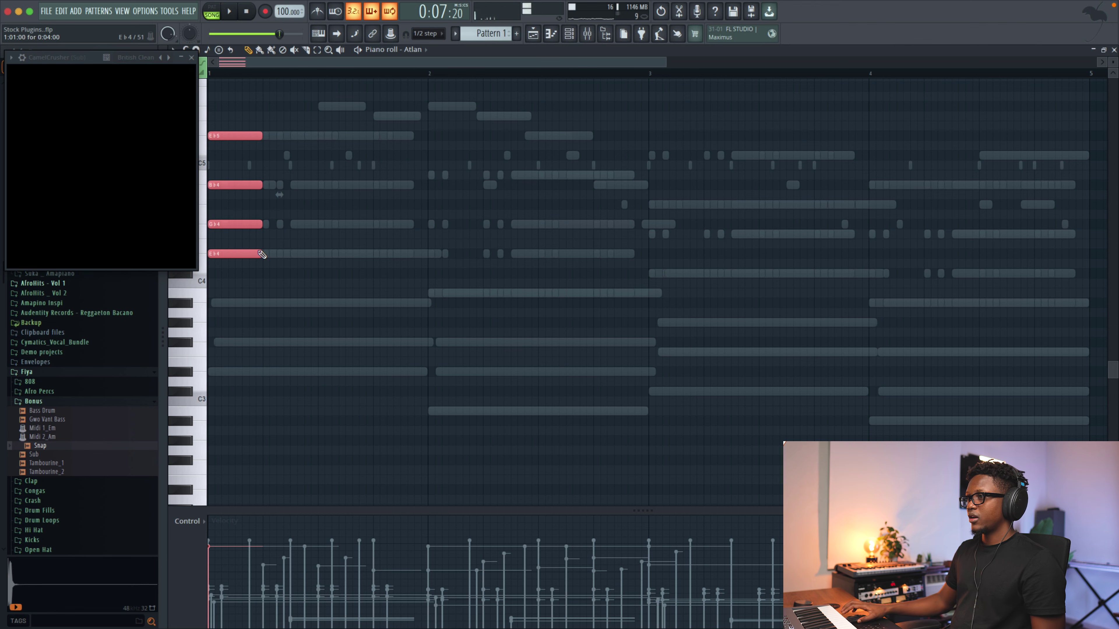
key("F7")
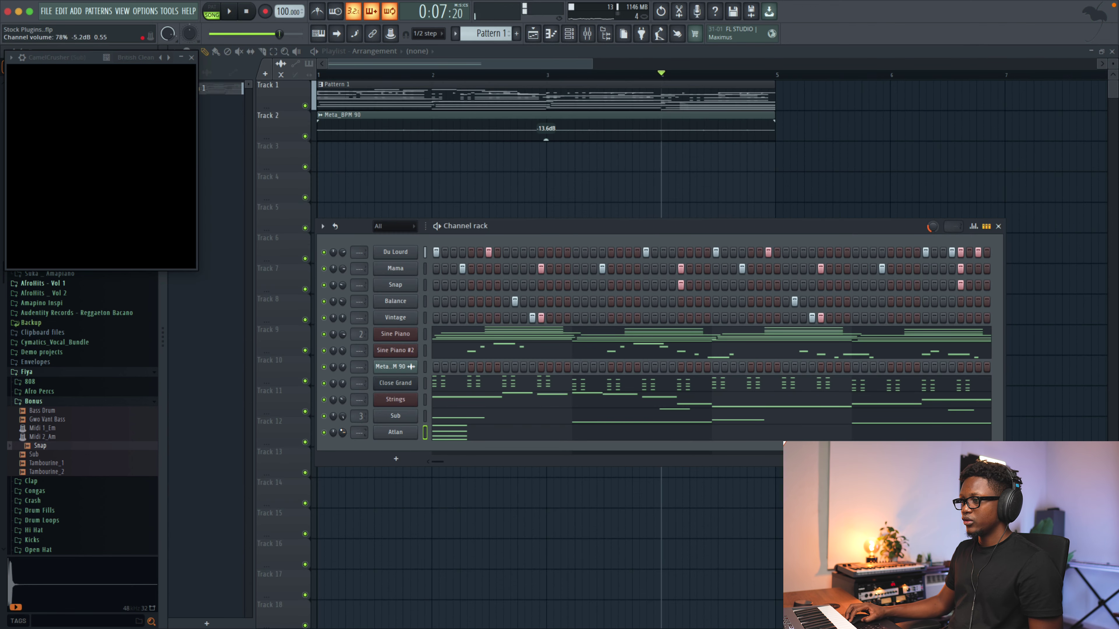
Step: Play the beat with the Atlan pad chord, and close the CamelCrusher window and the channel rack
key("space")
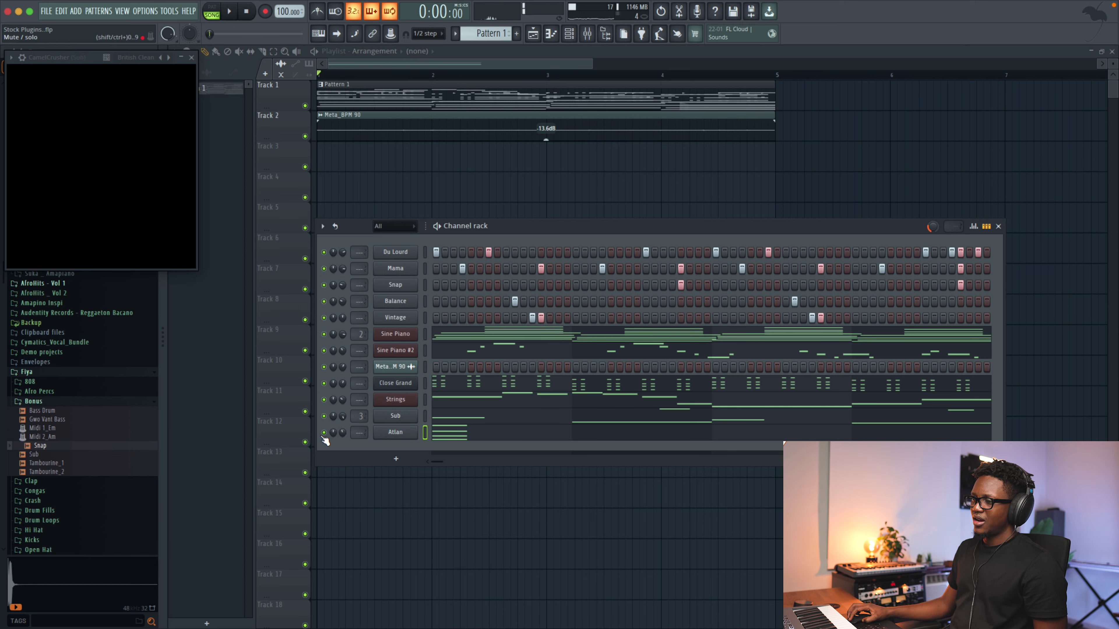
key("space")
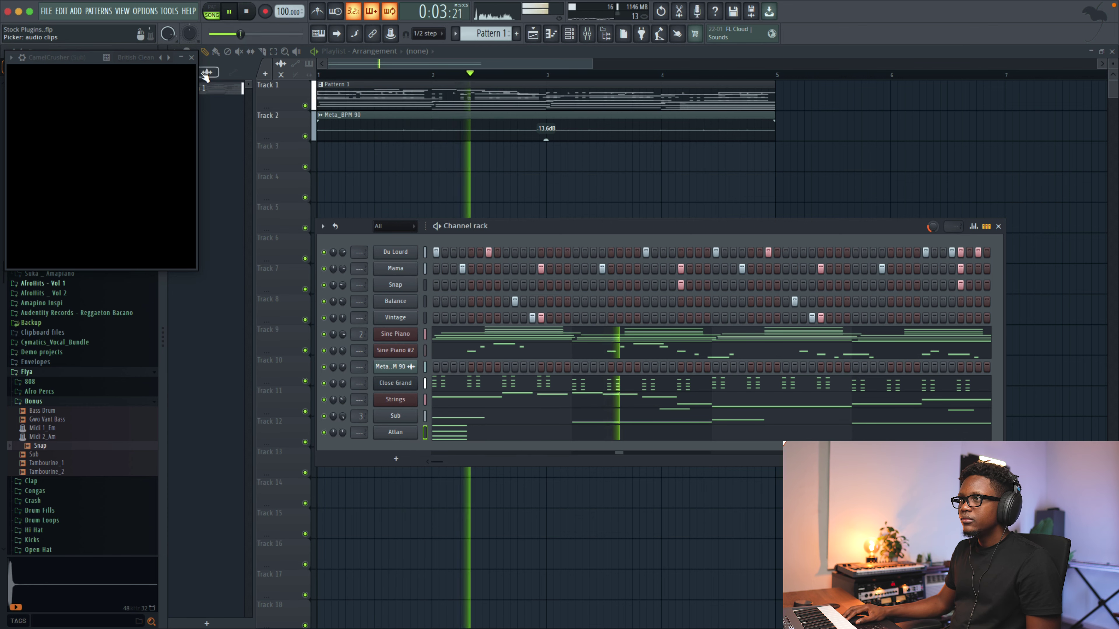
left_click(193, 58)
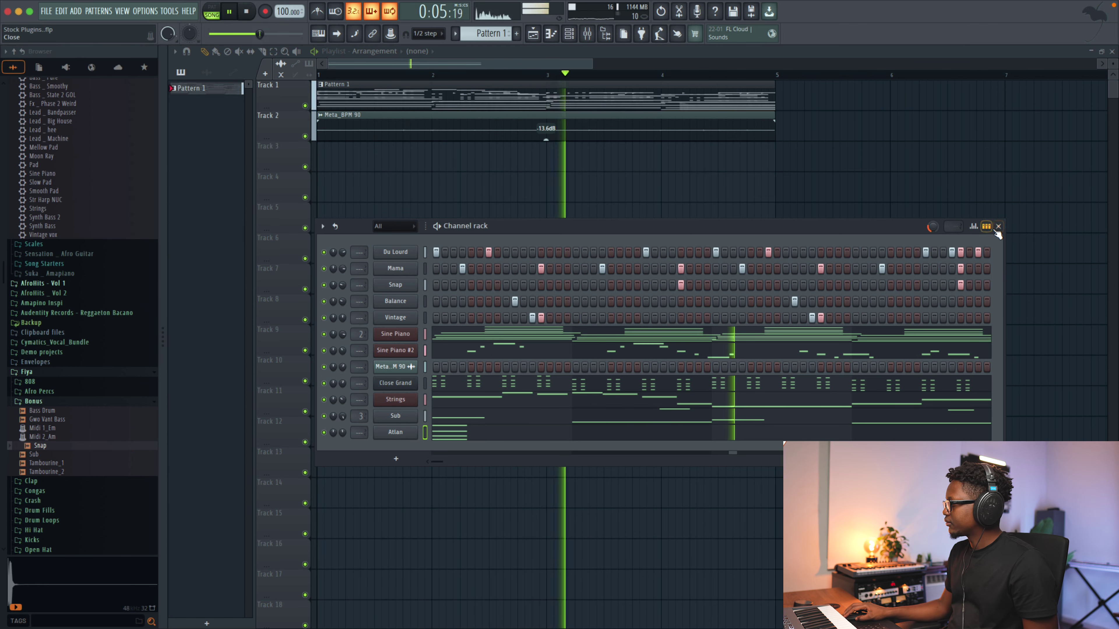
key("F6")
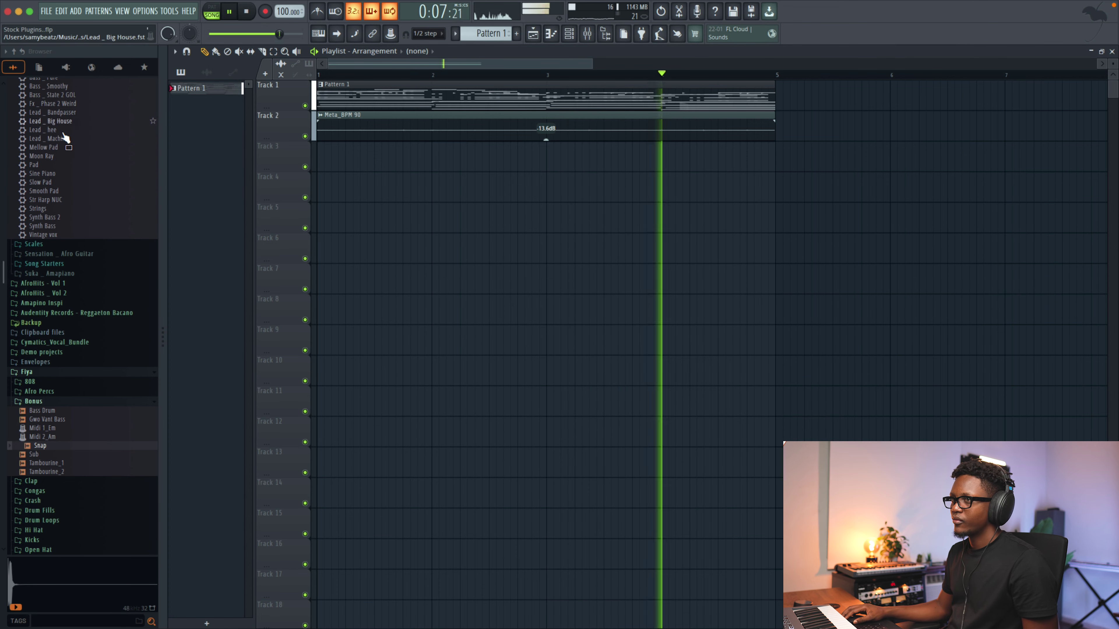
Step: Collapse the browser folders and audition the fills in Big Vibes _ Drum Fills under Afrobeats Essentials Bundle _ Vol 2
left_click(6, 51)
left_click(18, 55)
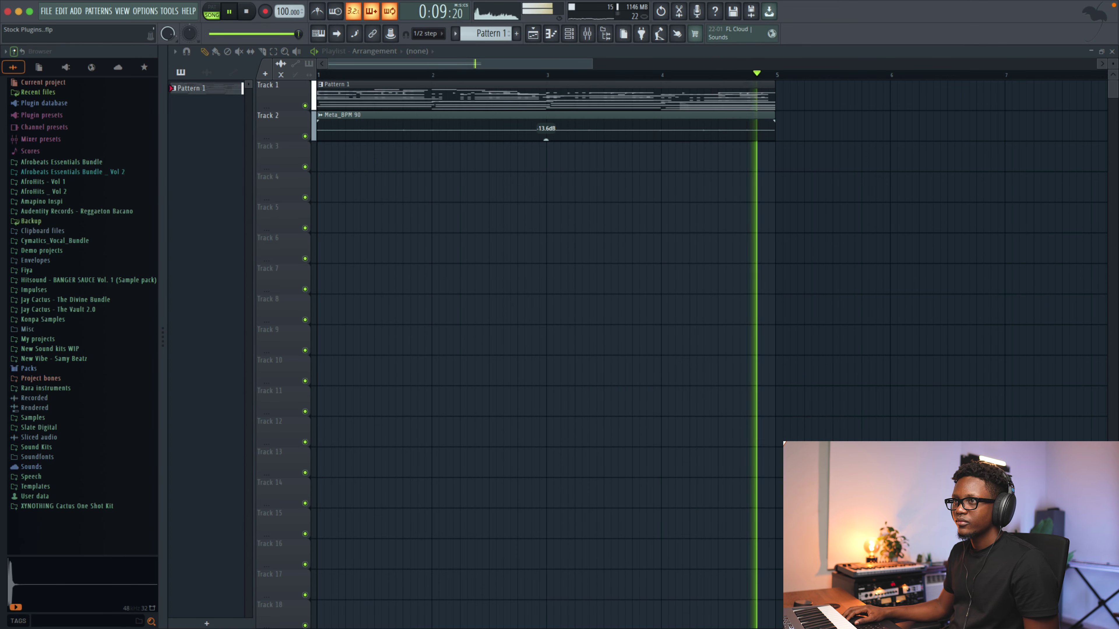
key("space")
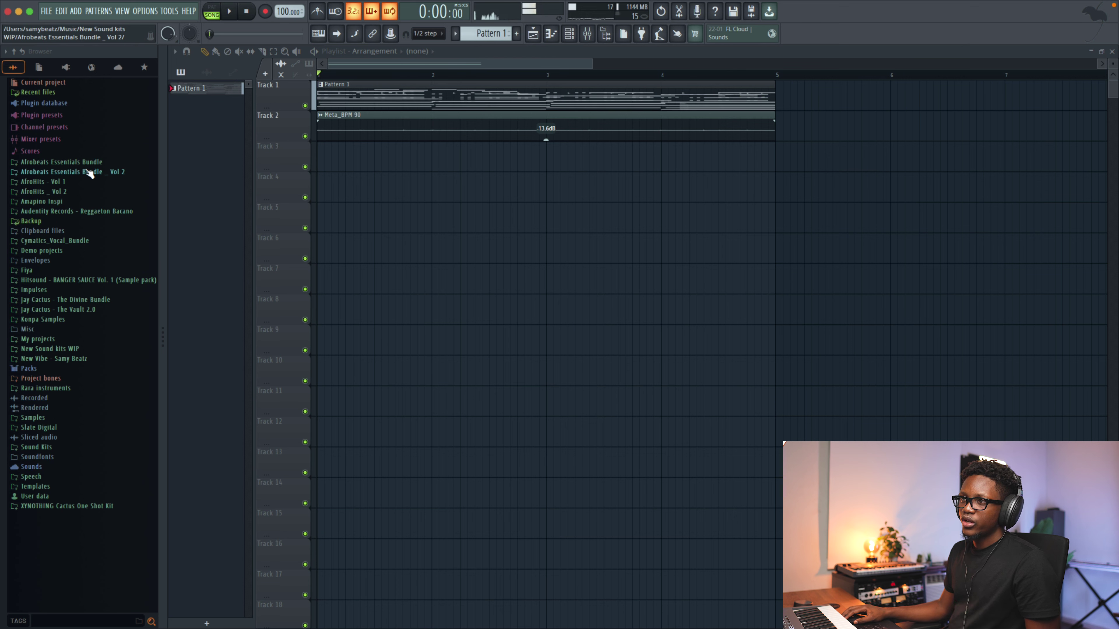
left_click(67, 172)
left_click(58, 191)
left_click(54, 201)
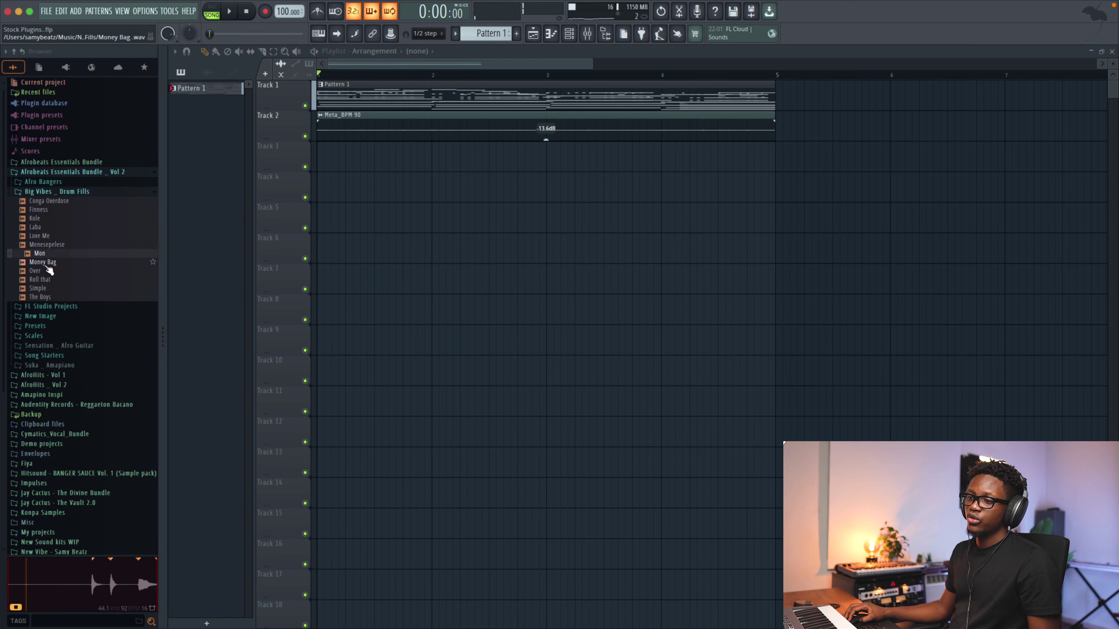
left_click(49, 281)
left_click(50, 289)
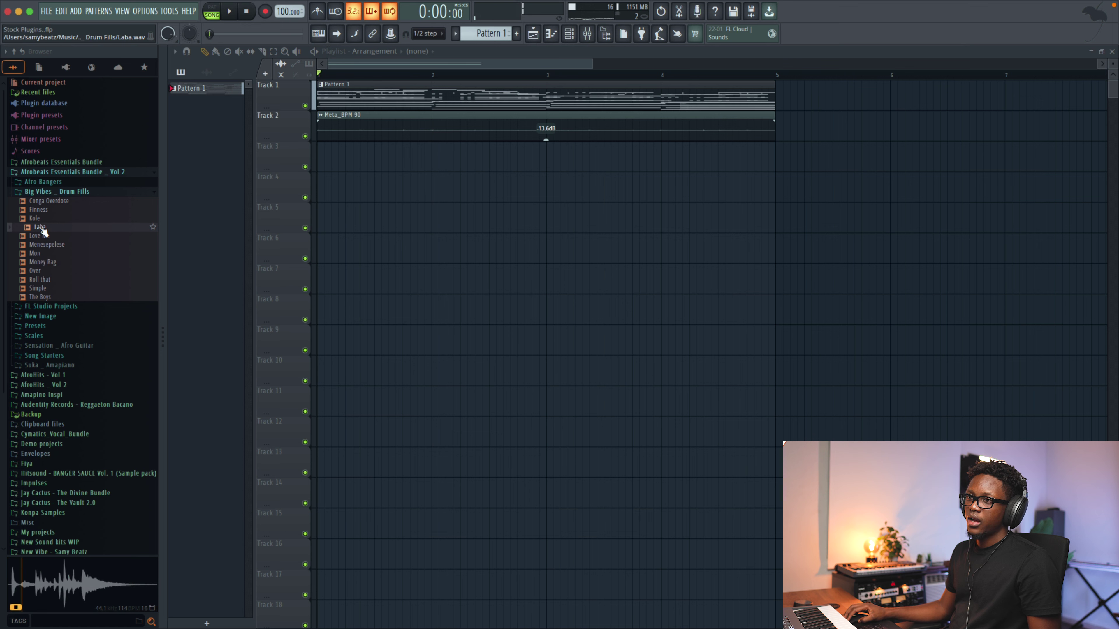
Step: Place the Laba drum fill on Track 3 at bar 4, and slice it at bar 5 to move its tail to bar 1
left_click_drag(40, 228, 768, 161)
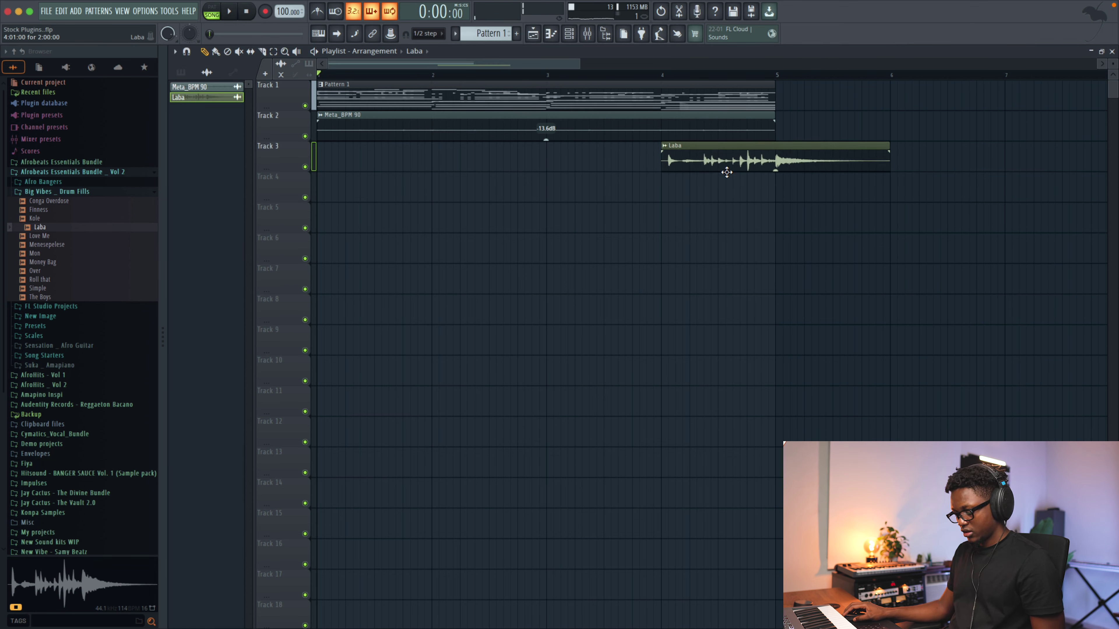
key("space")
left_click(779, 158)
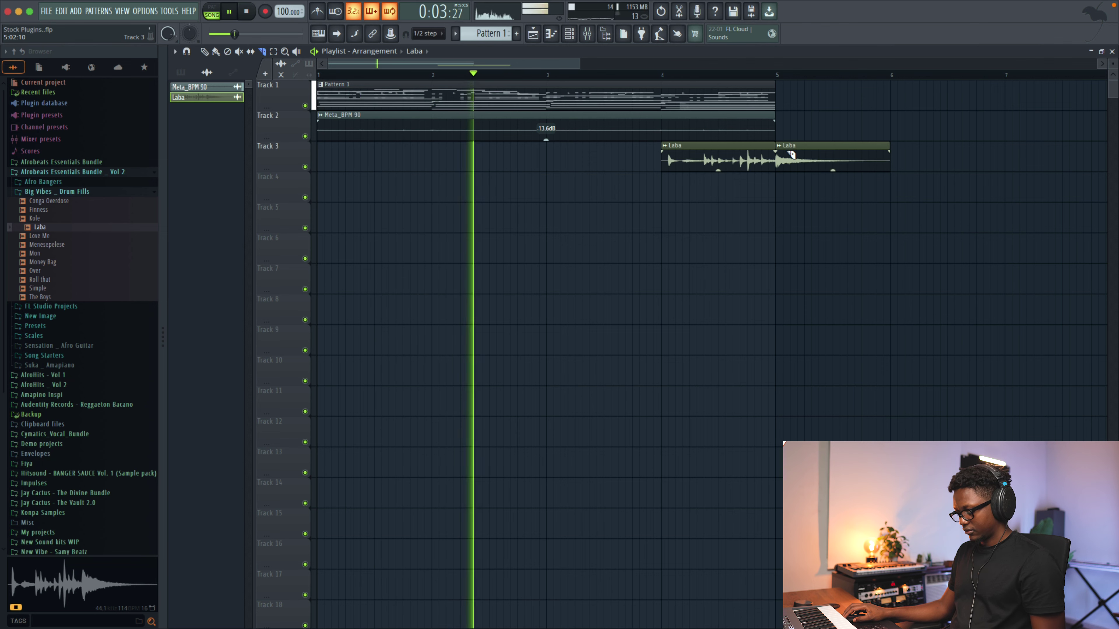
left_click_drag(807, 151, 348, 150)
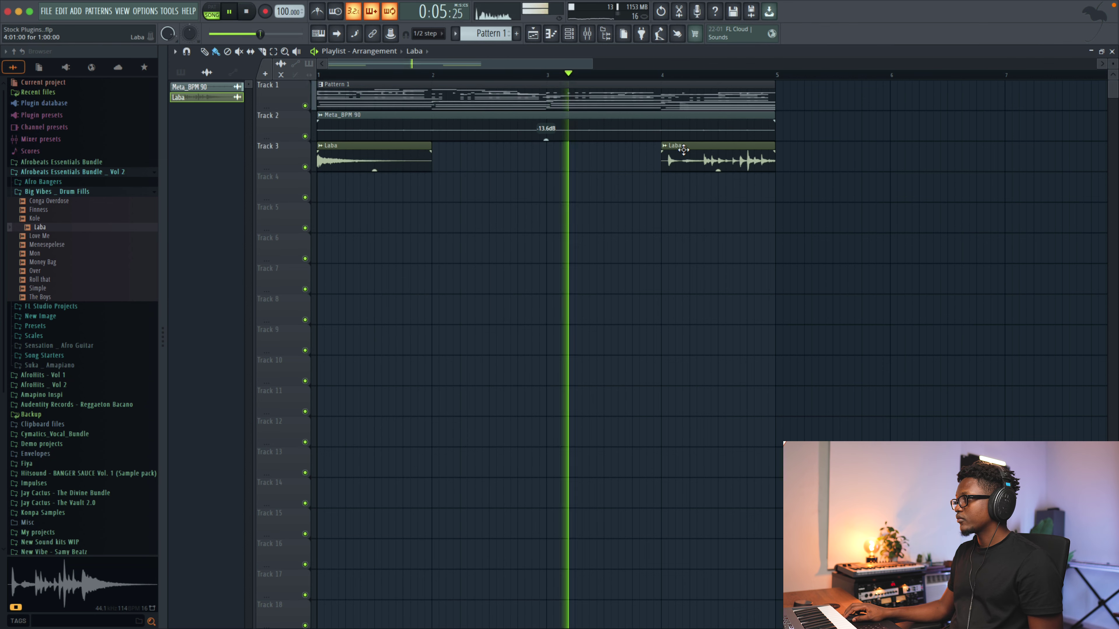
Step: Open the Laba clip's sampler settings and enlarge the height of the playlist tracks
double_click(668, 154)
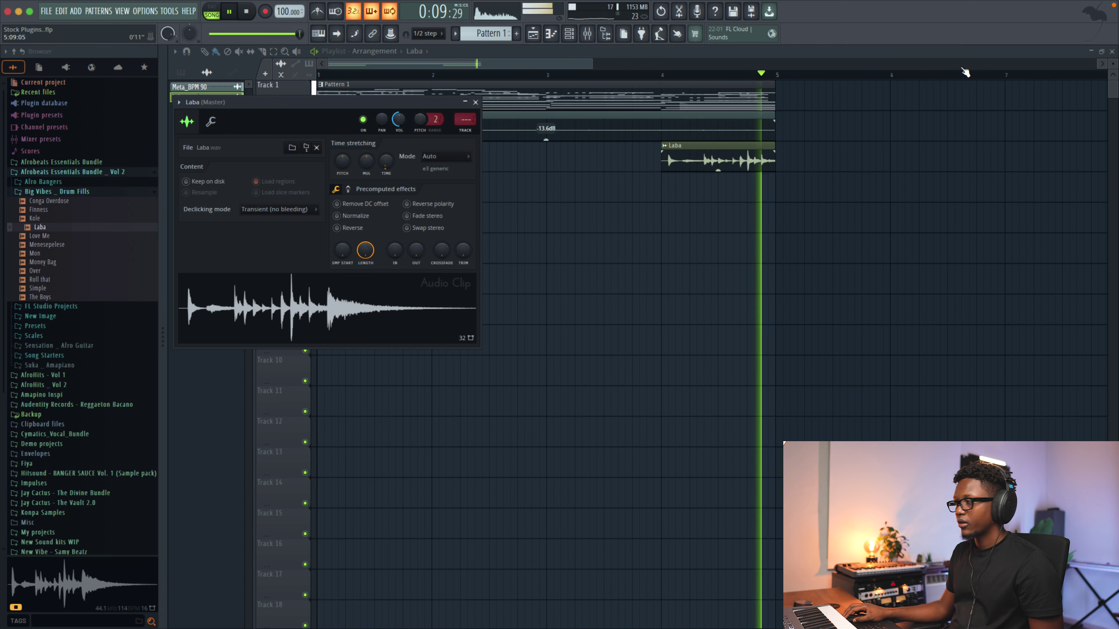
left_click_drag(1115, 65, 1115, 77)
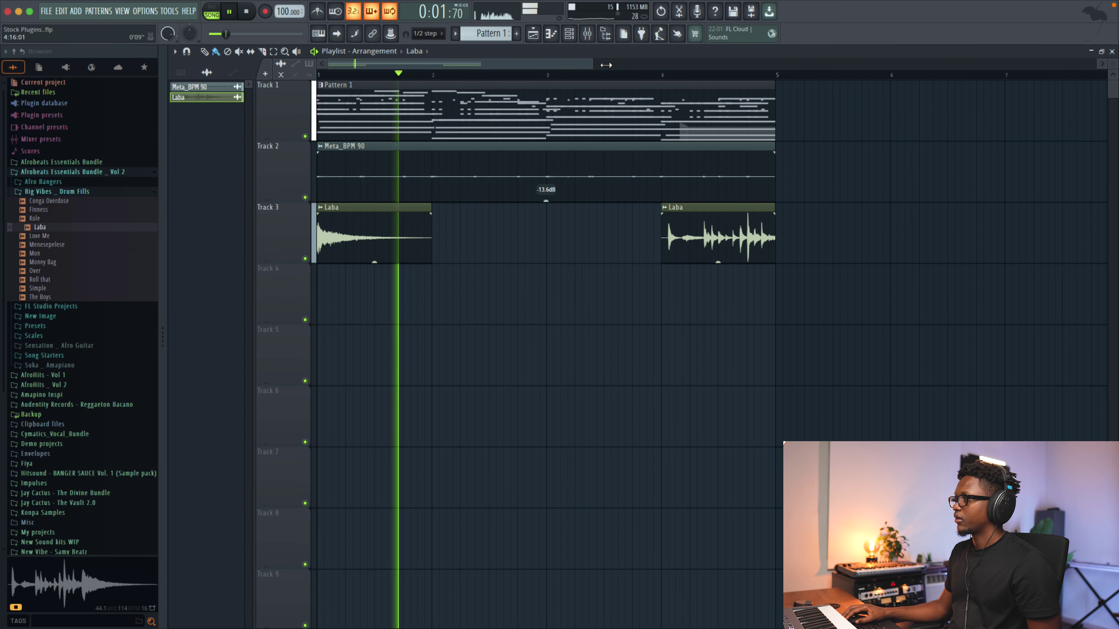